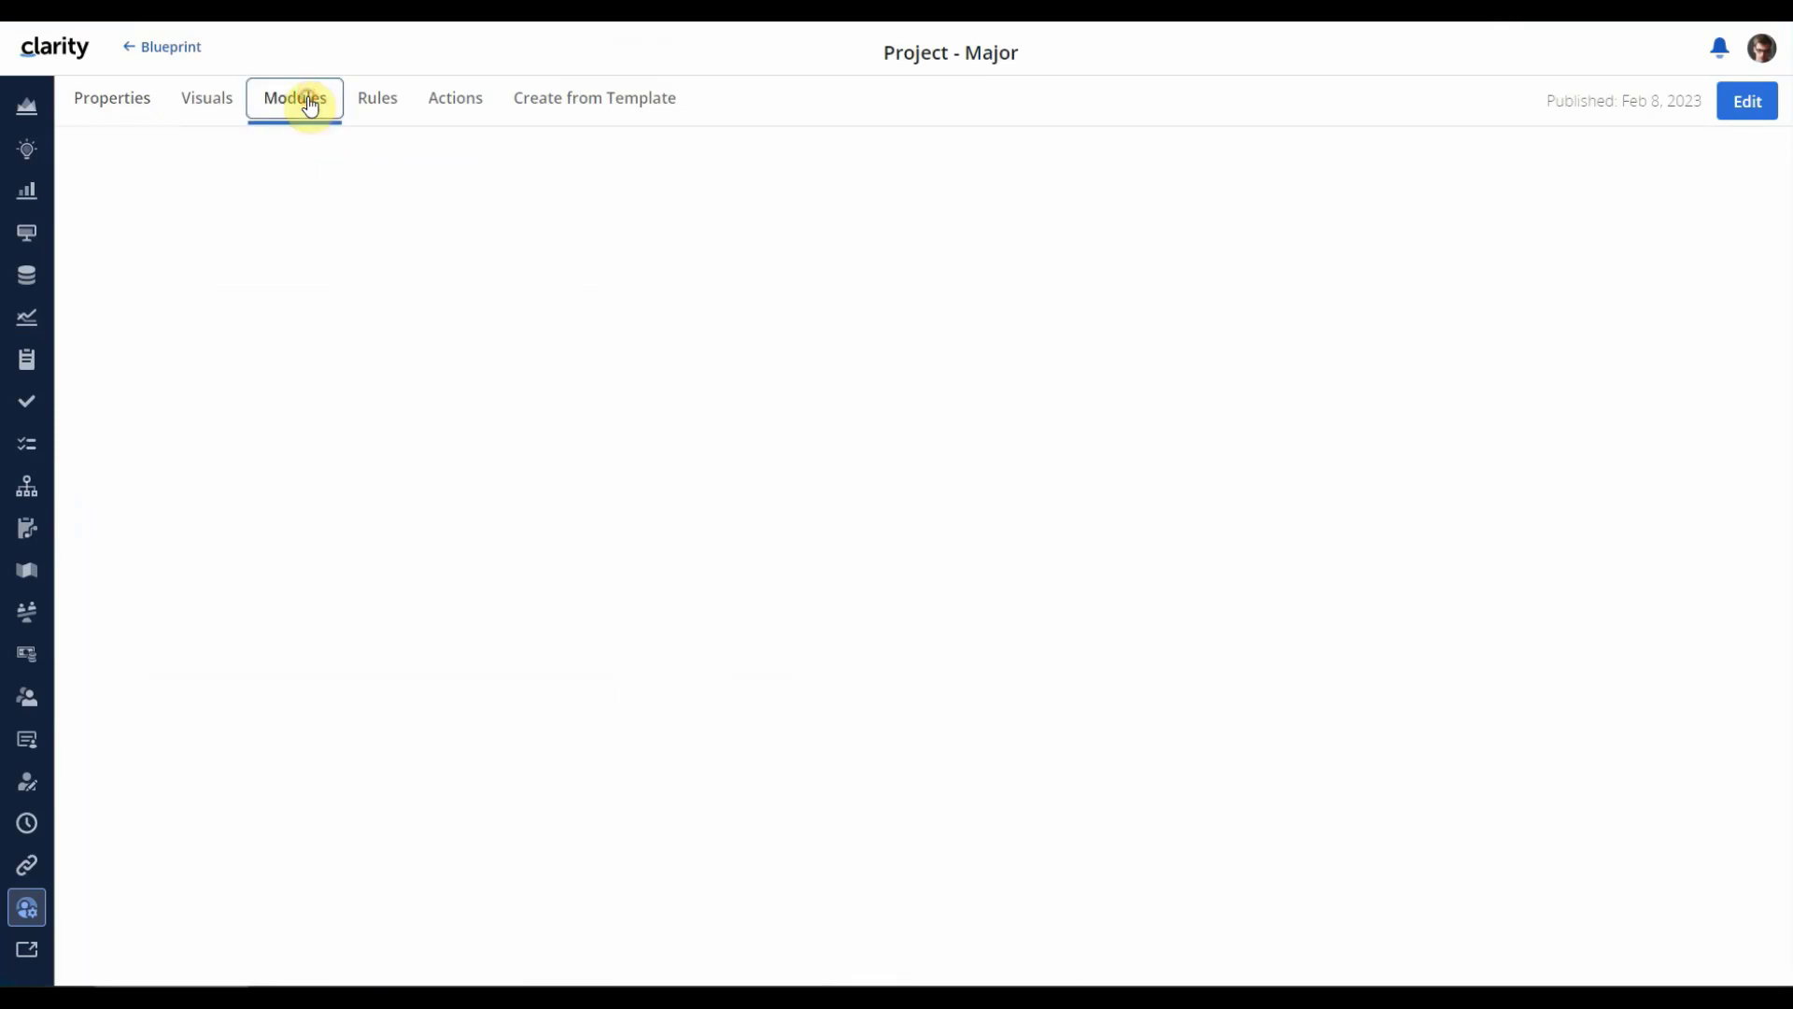
- In the blueprint's edit mode, review the objects enabled for the Dashboard module, and publish the Project - Major blueprint
click(1745, 105)
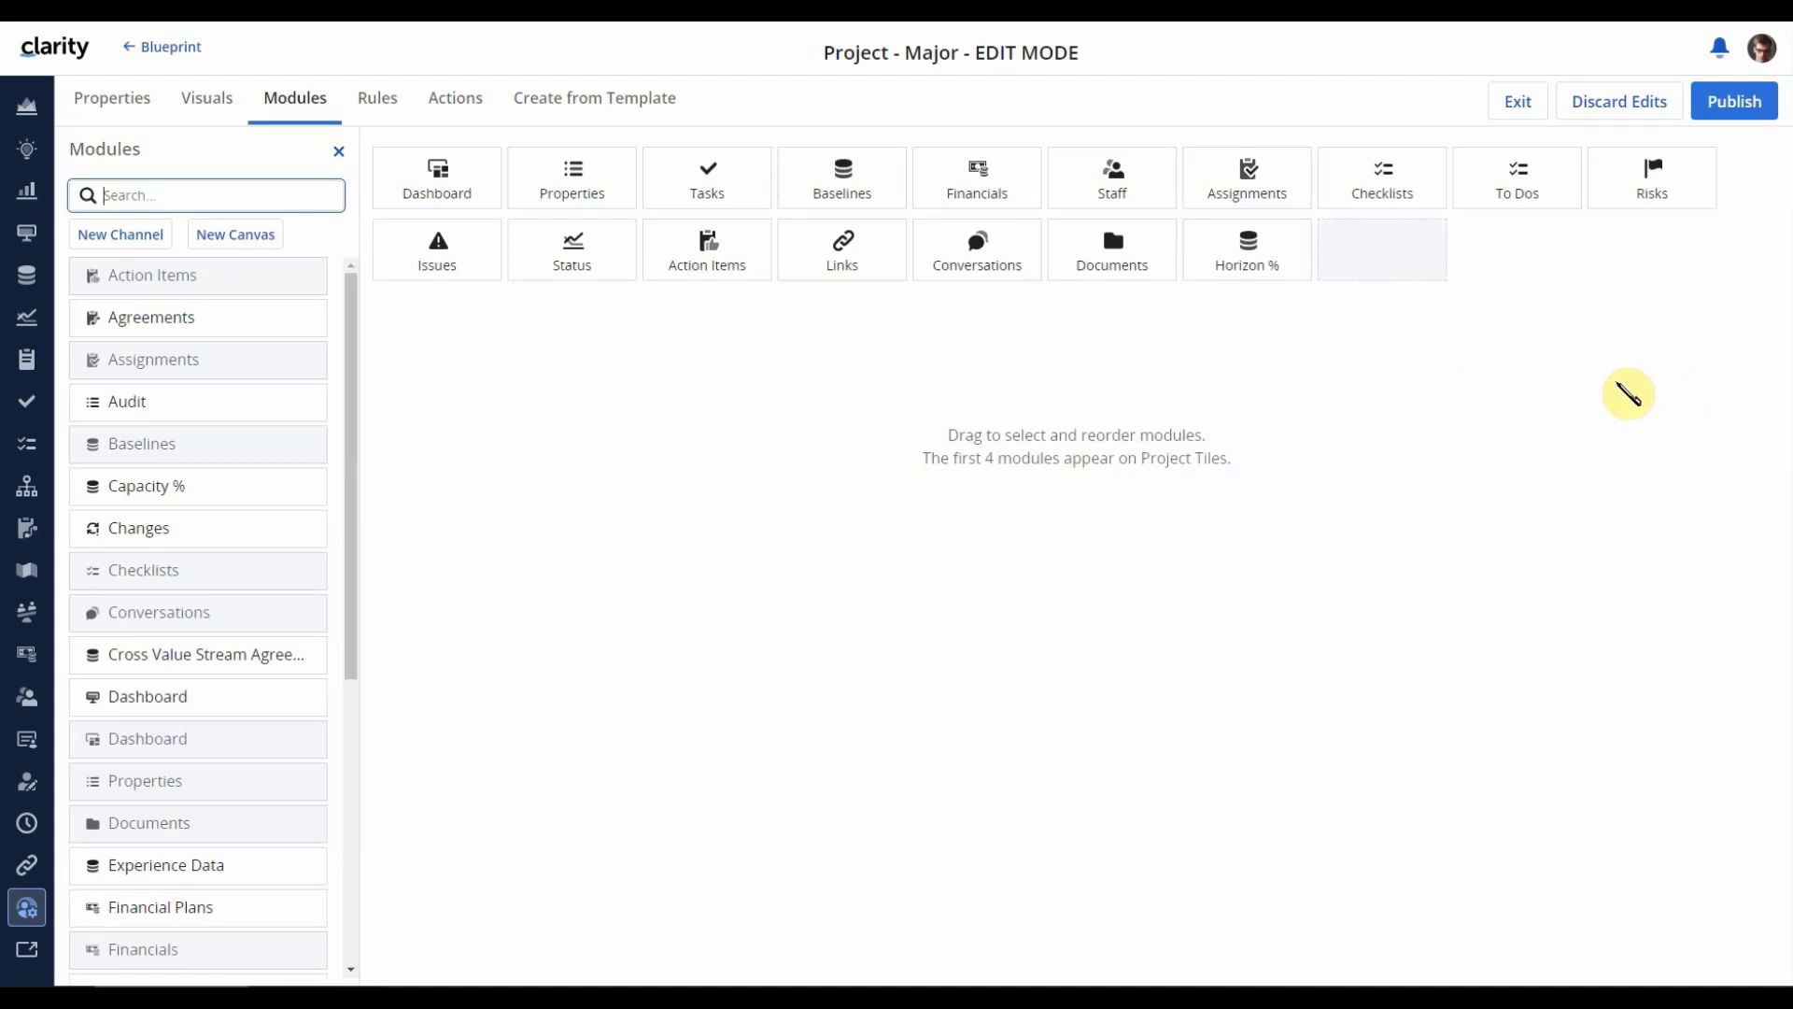
click(444, 200)
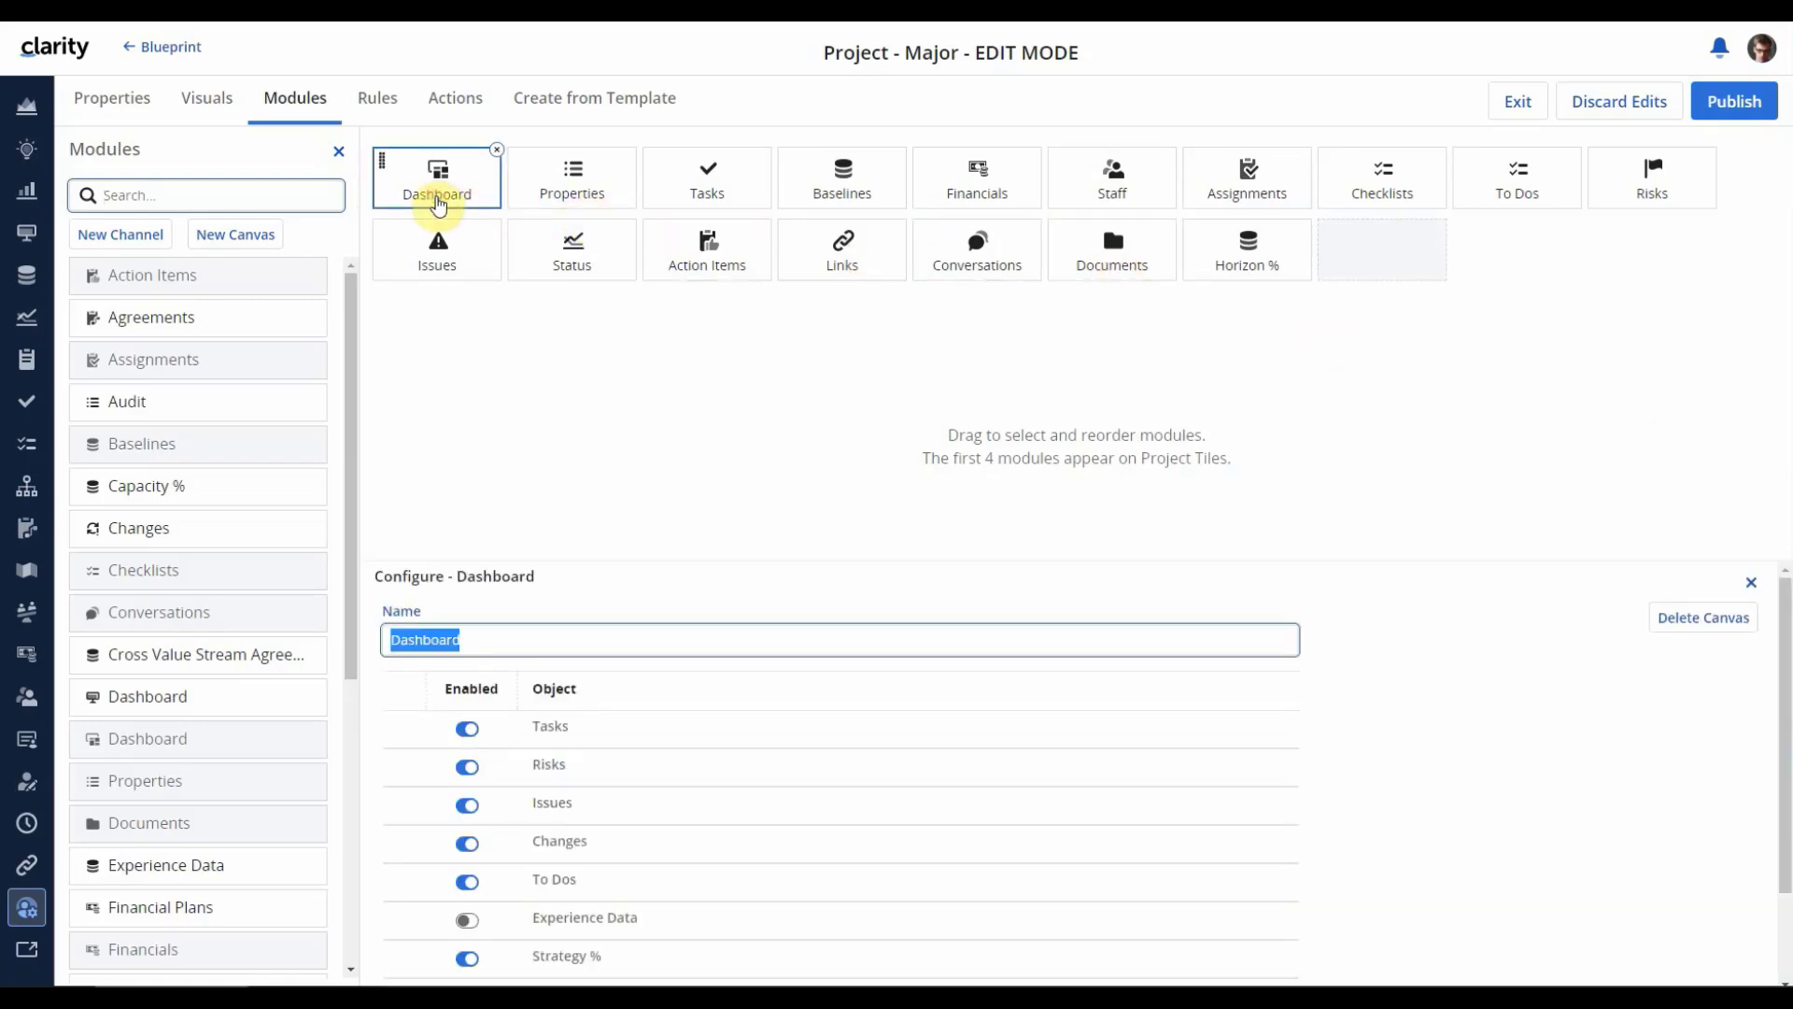
scroll(1405, 693, down, 1)
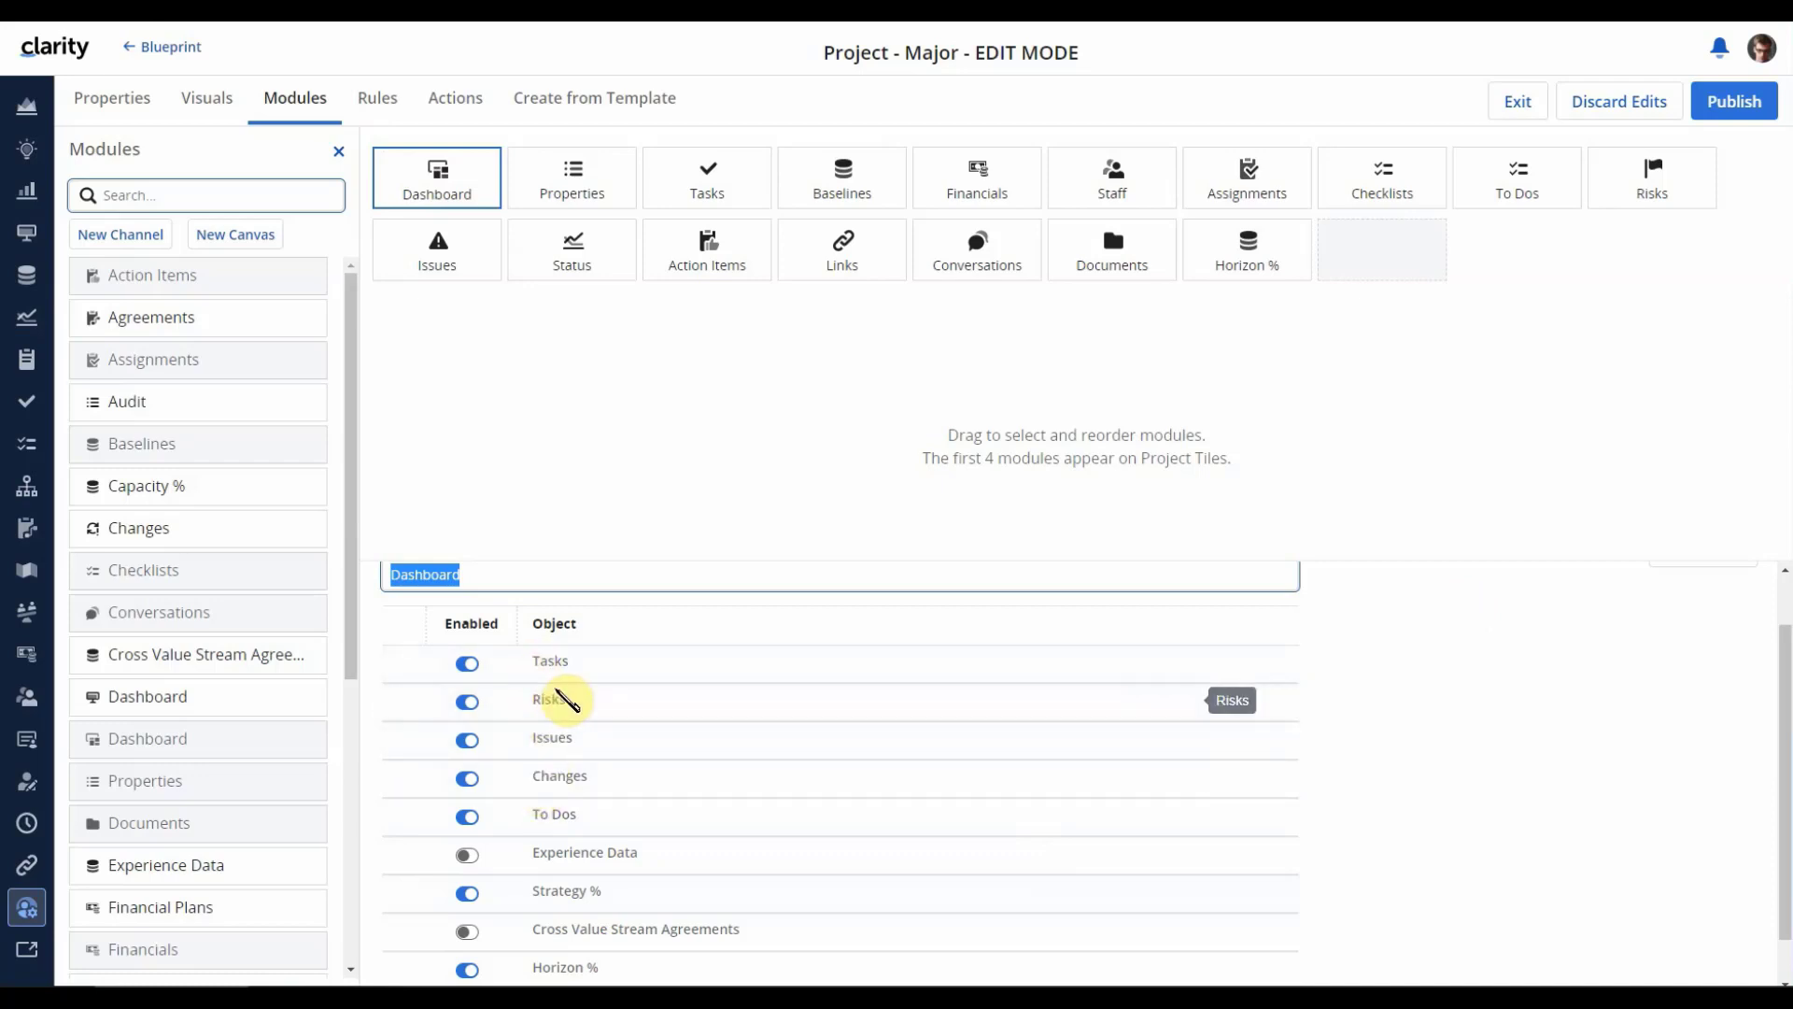
click(1723, 110)
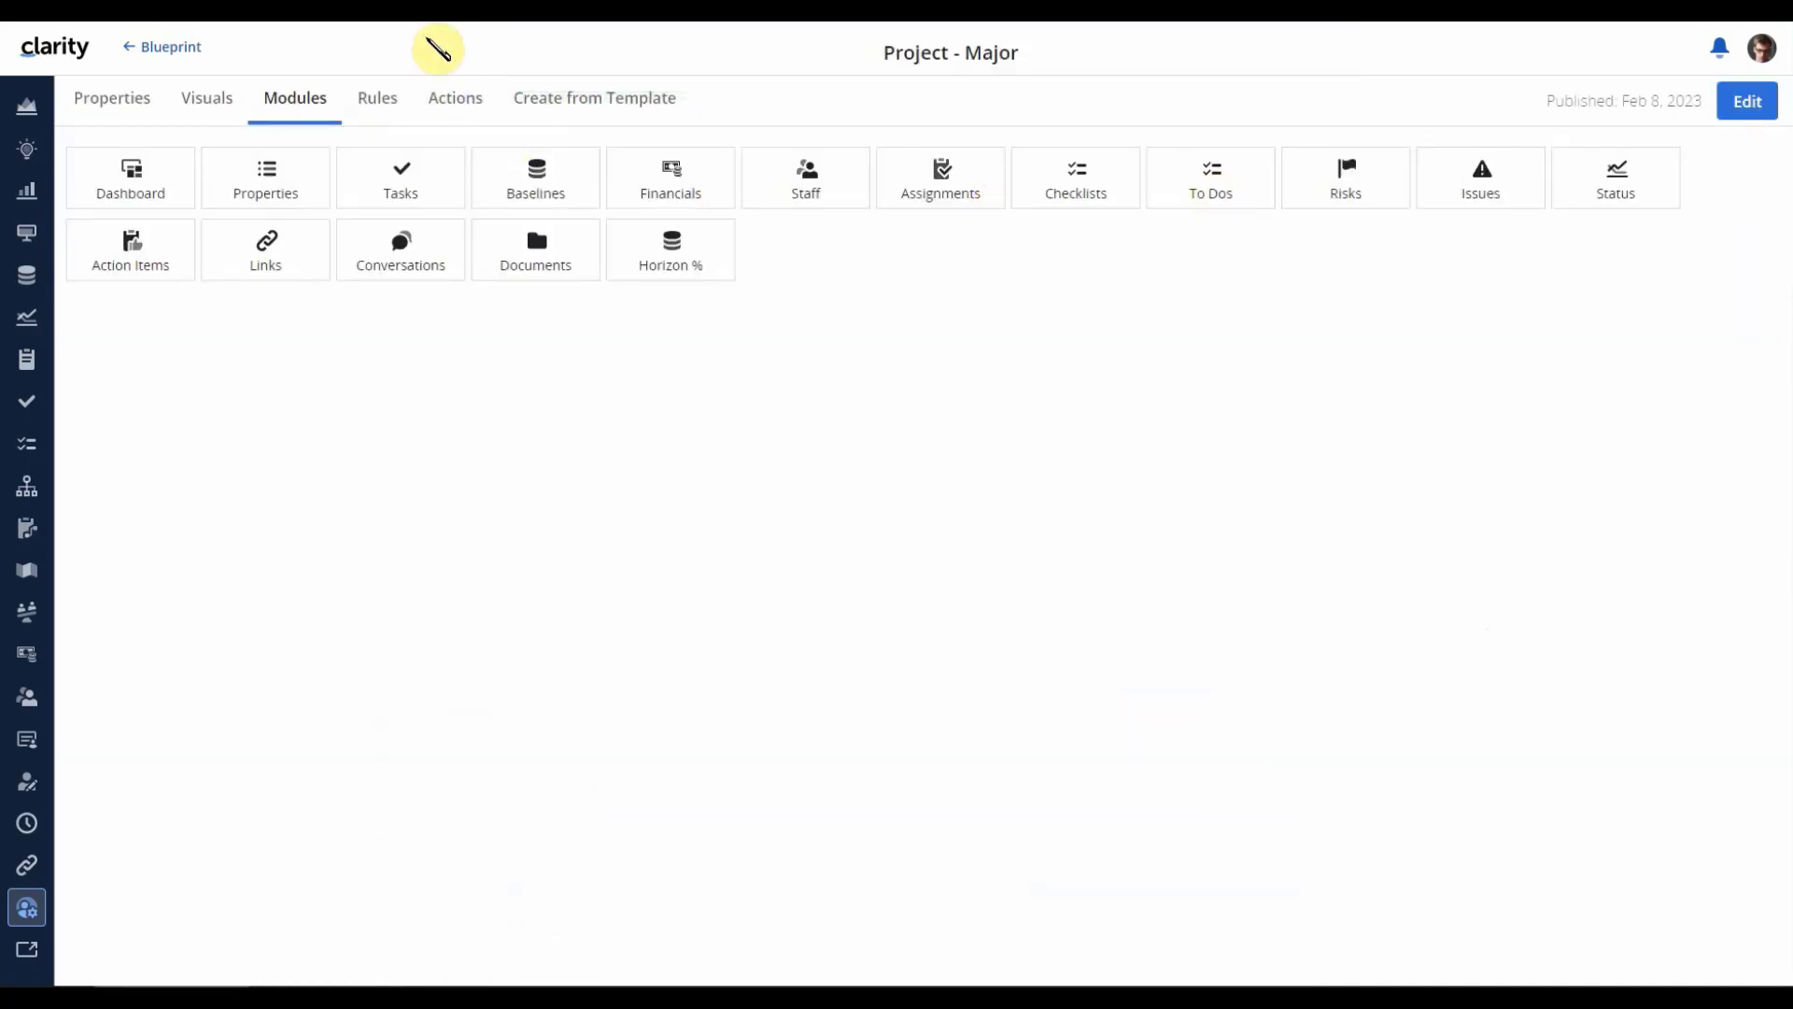
- Open the ABLE Payments Module project and start configuring its dashboard
click(26, 106)
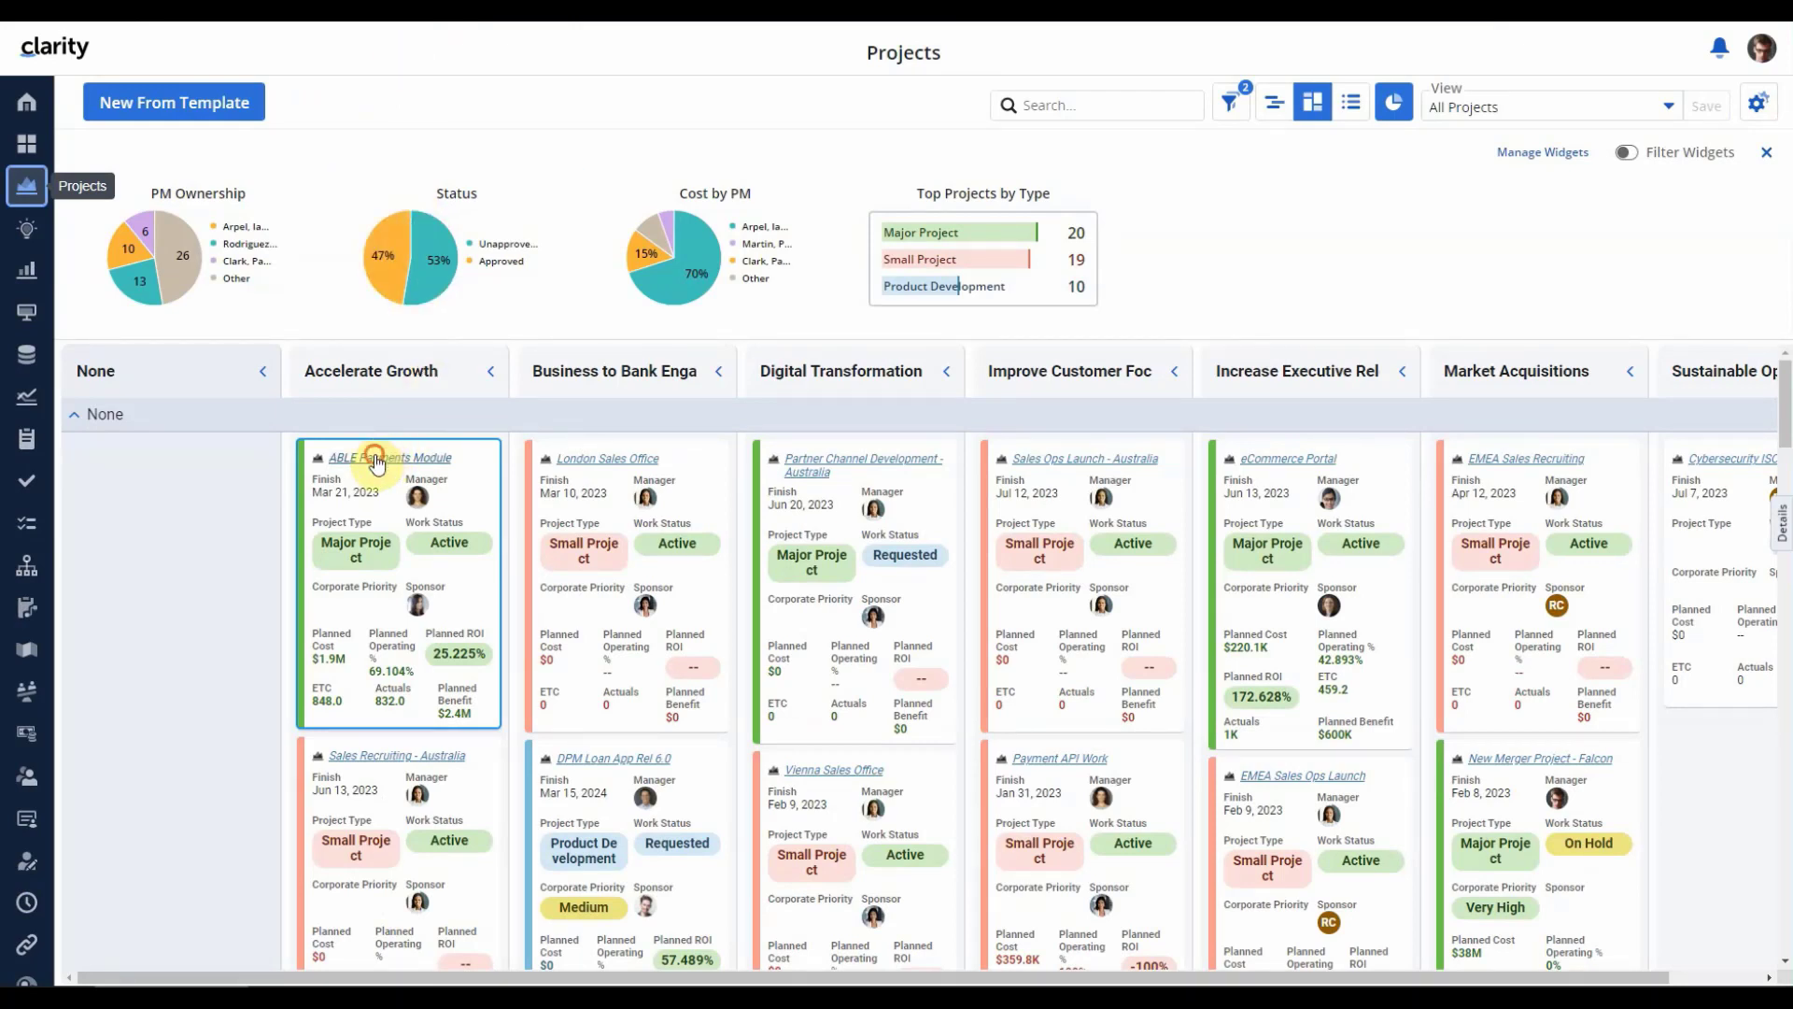
click(381, 459)
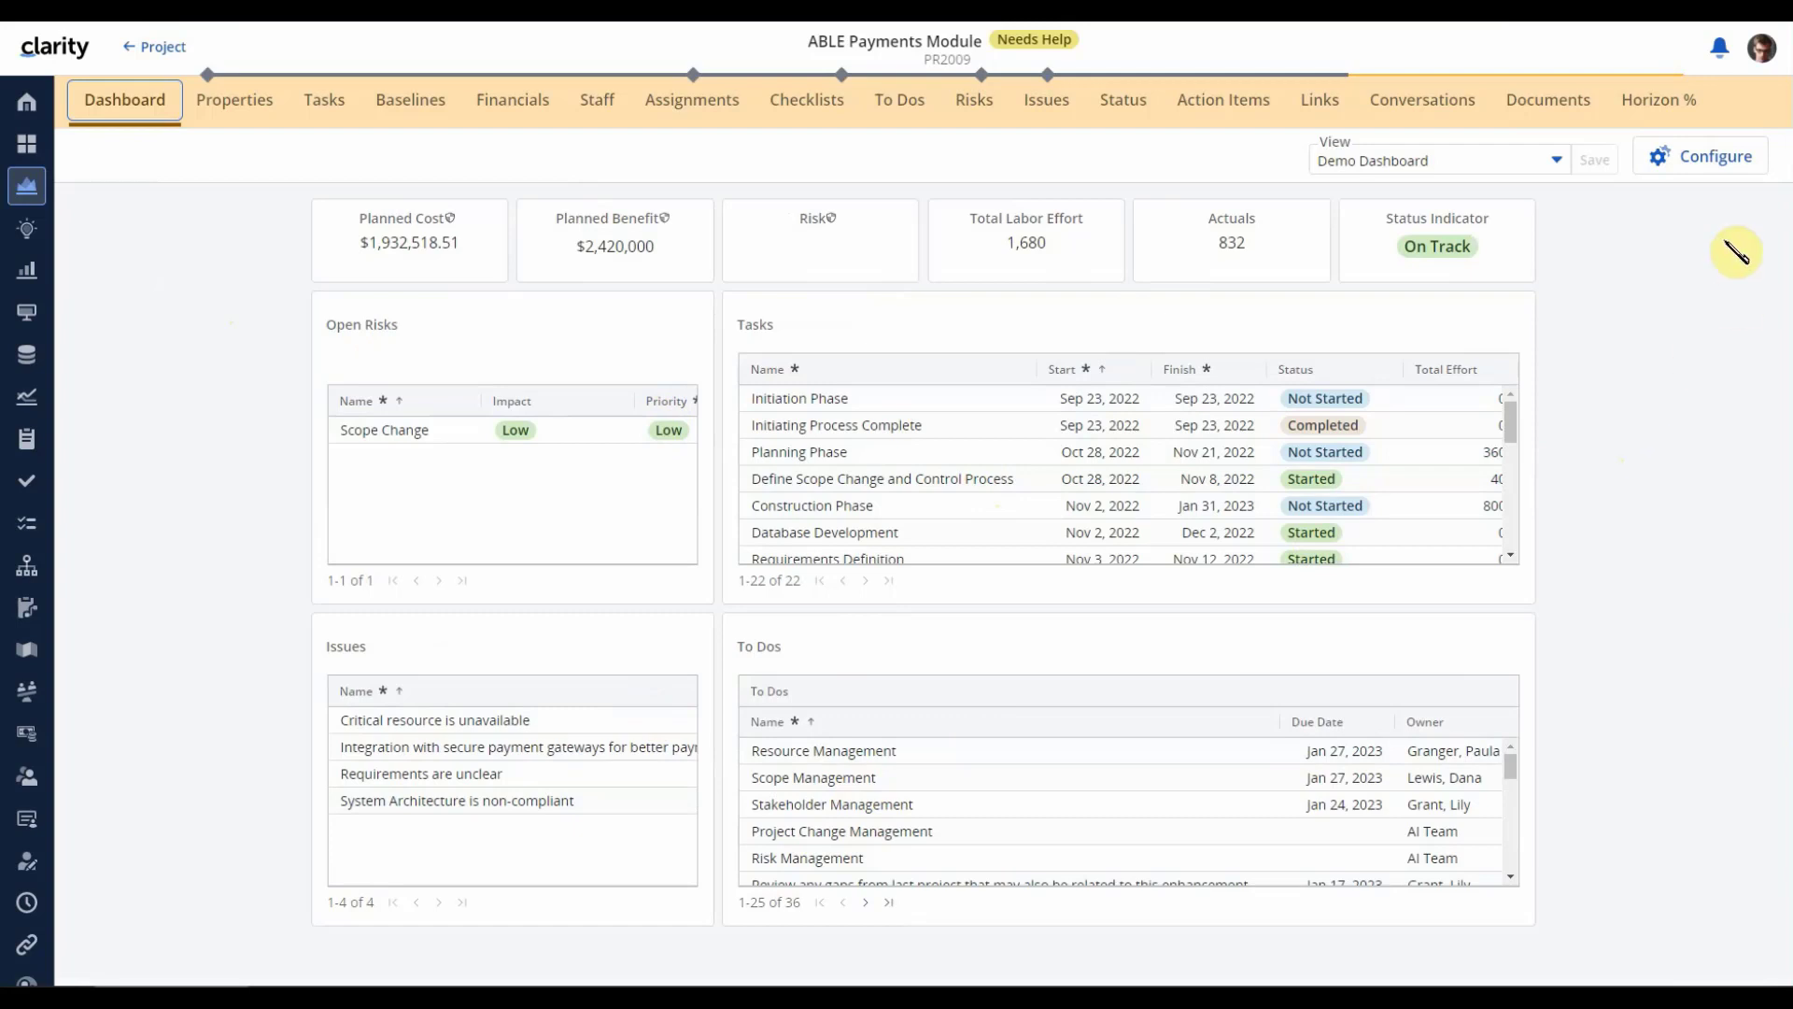
click(1718, 169)
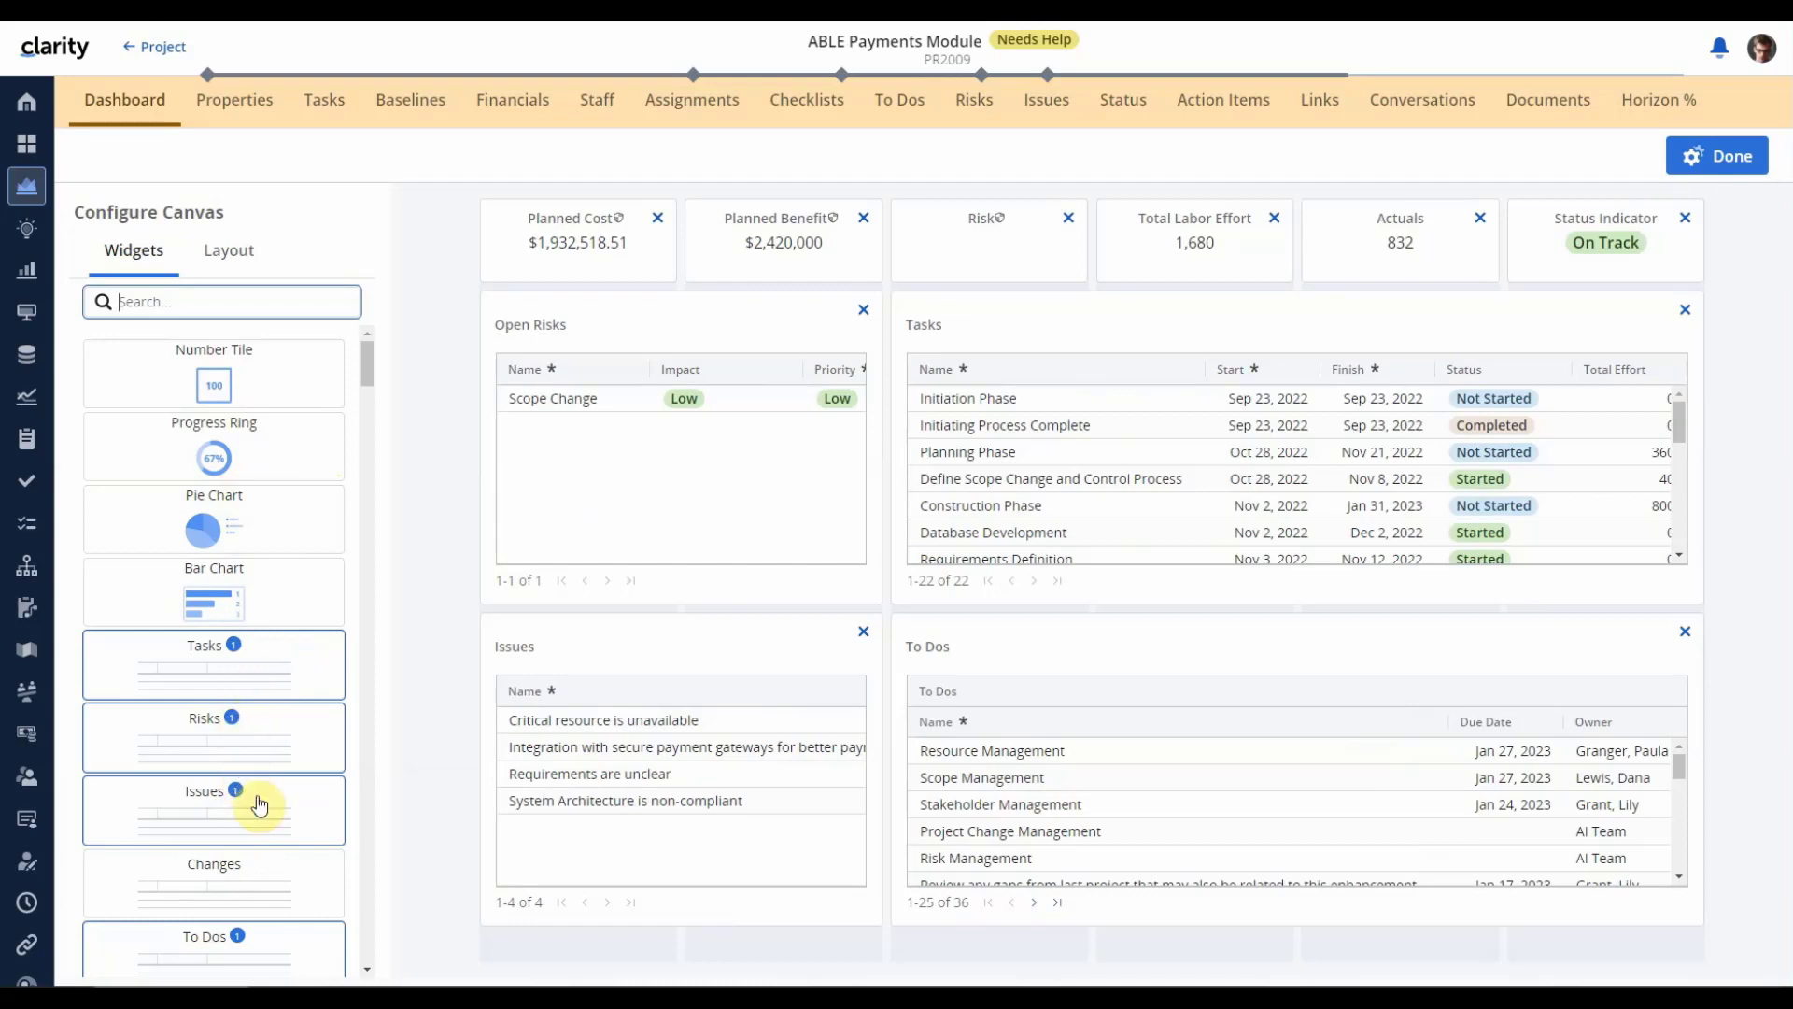
- Add a Progress Ring widget below the Planned Cost tile, titled Open Risks, in red, with Risks as the target object
scroll(292, 865, down, 3)
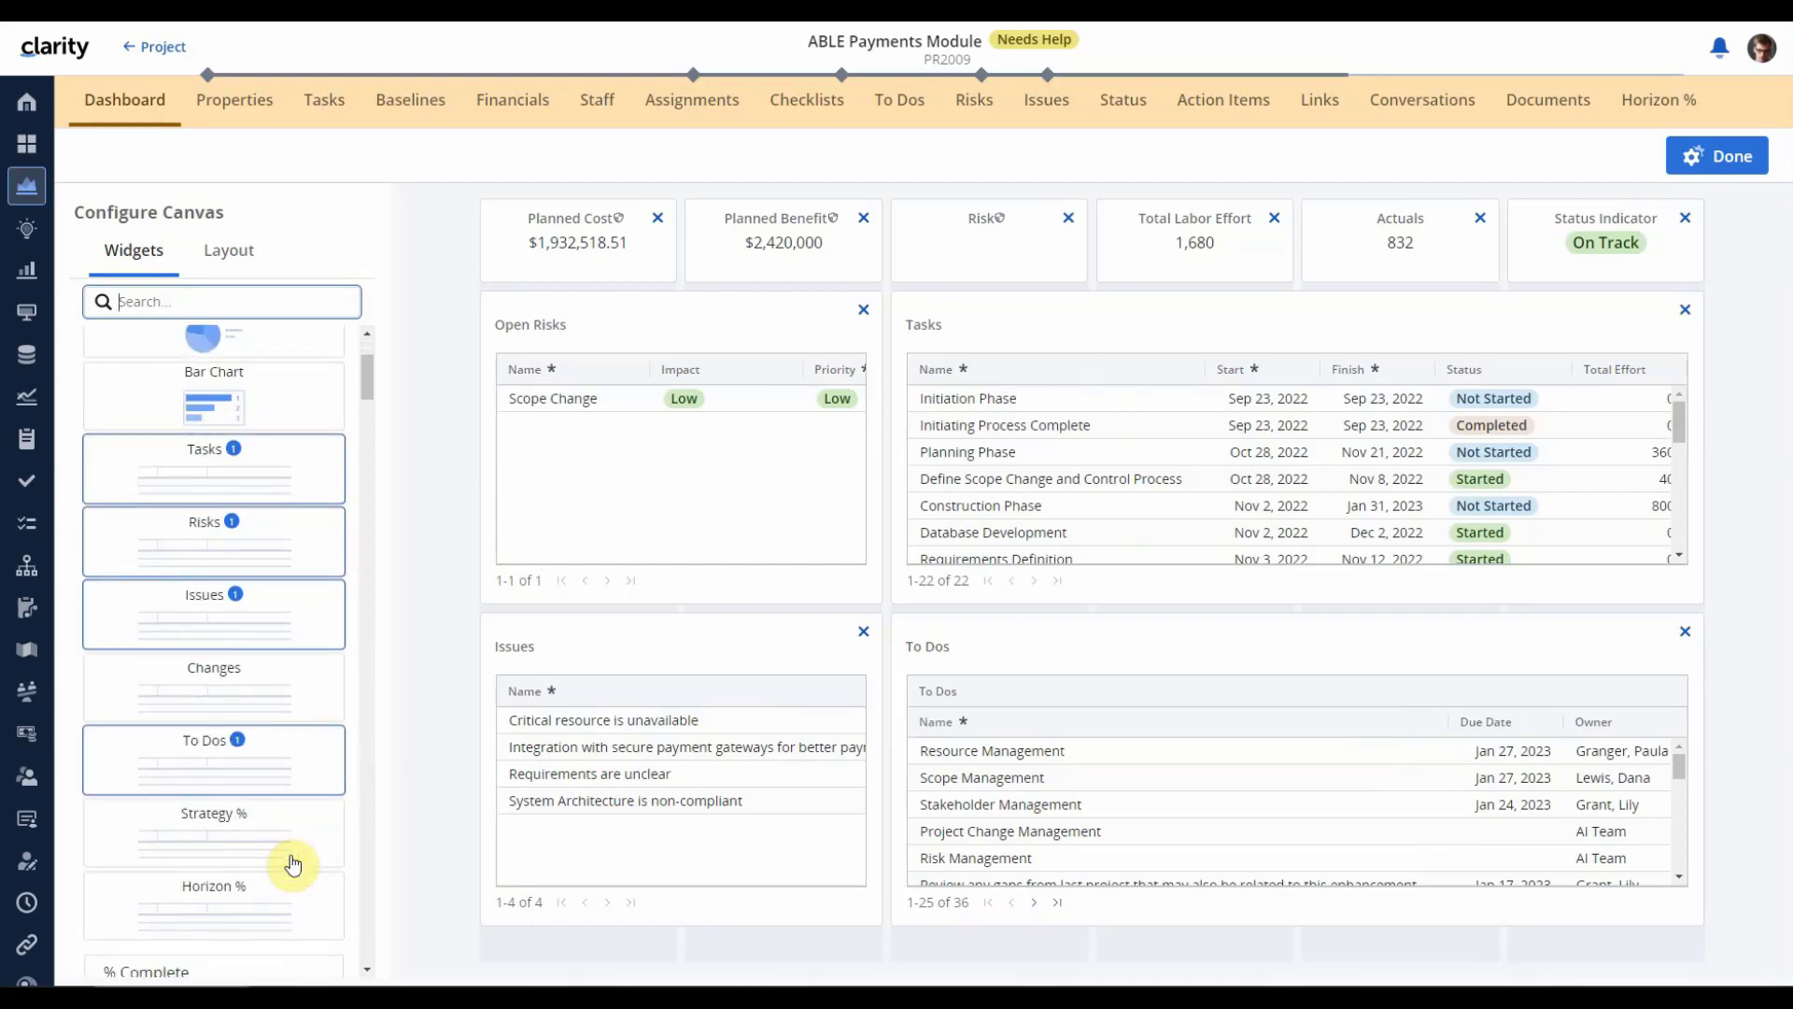
scroll(293, 865, up, 3)
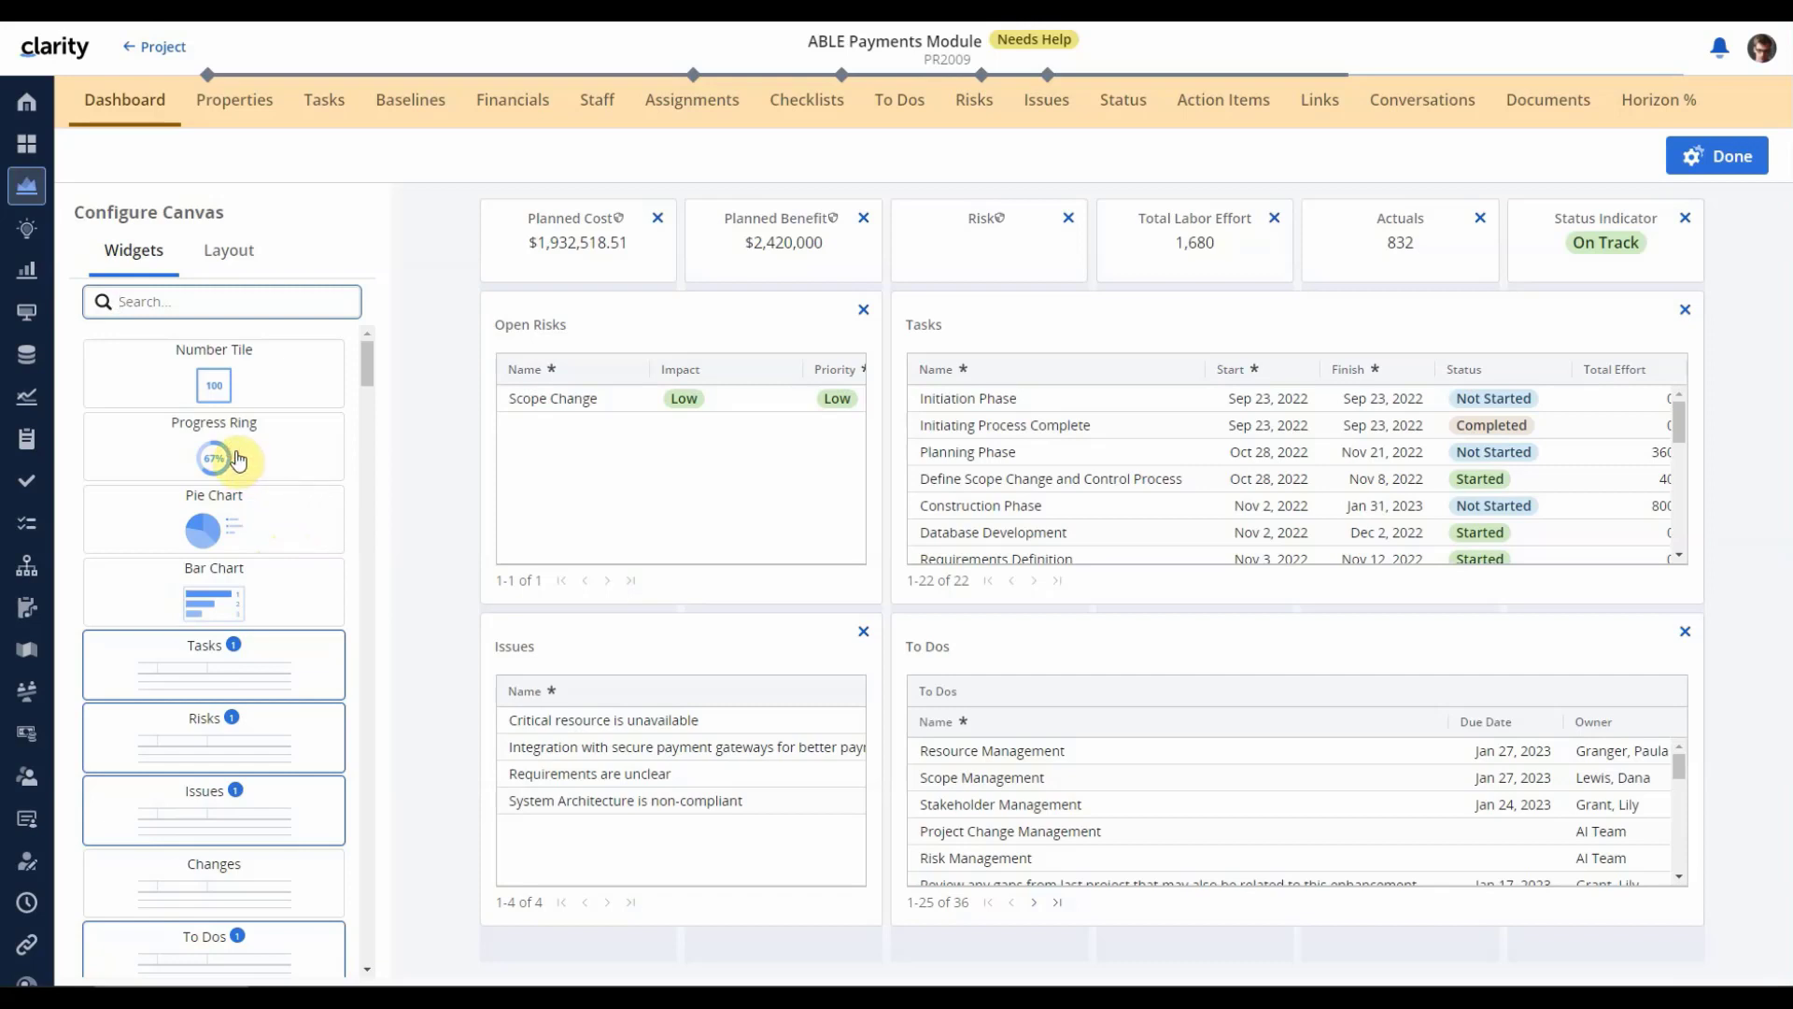
drag(240, 460, 619, 320)
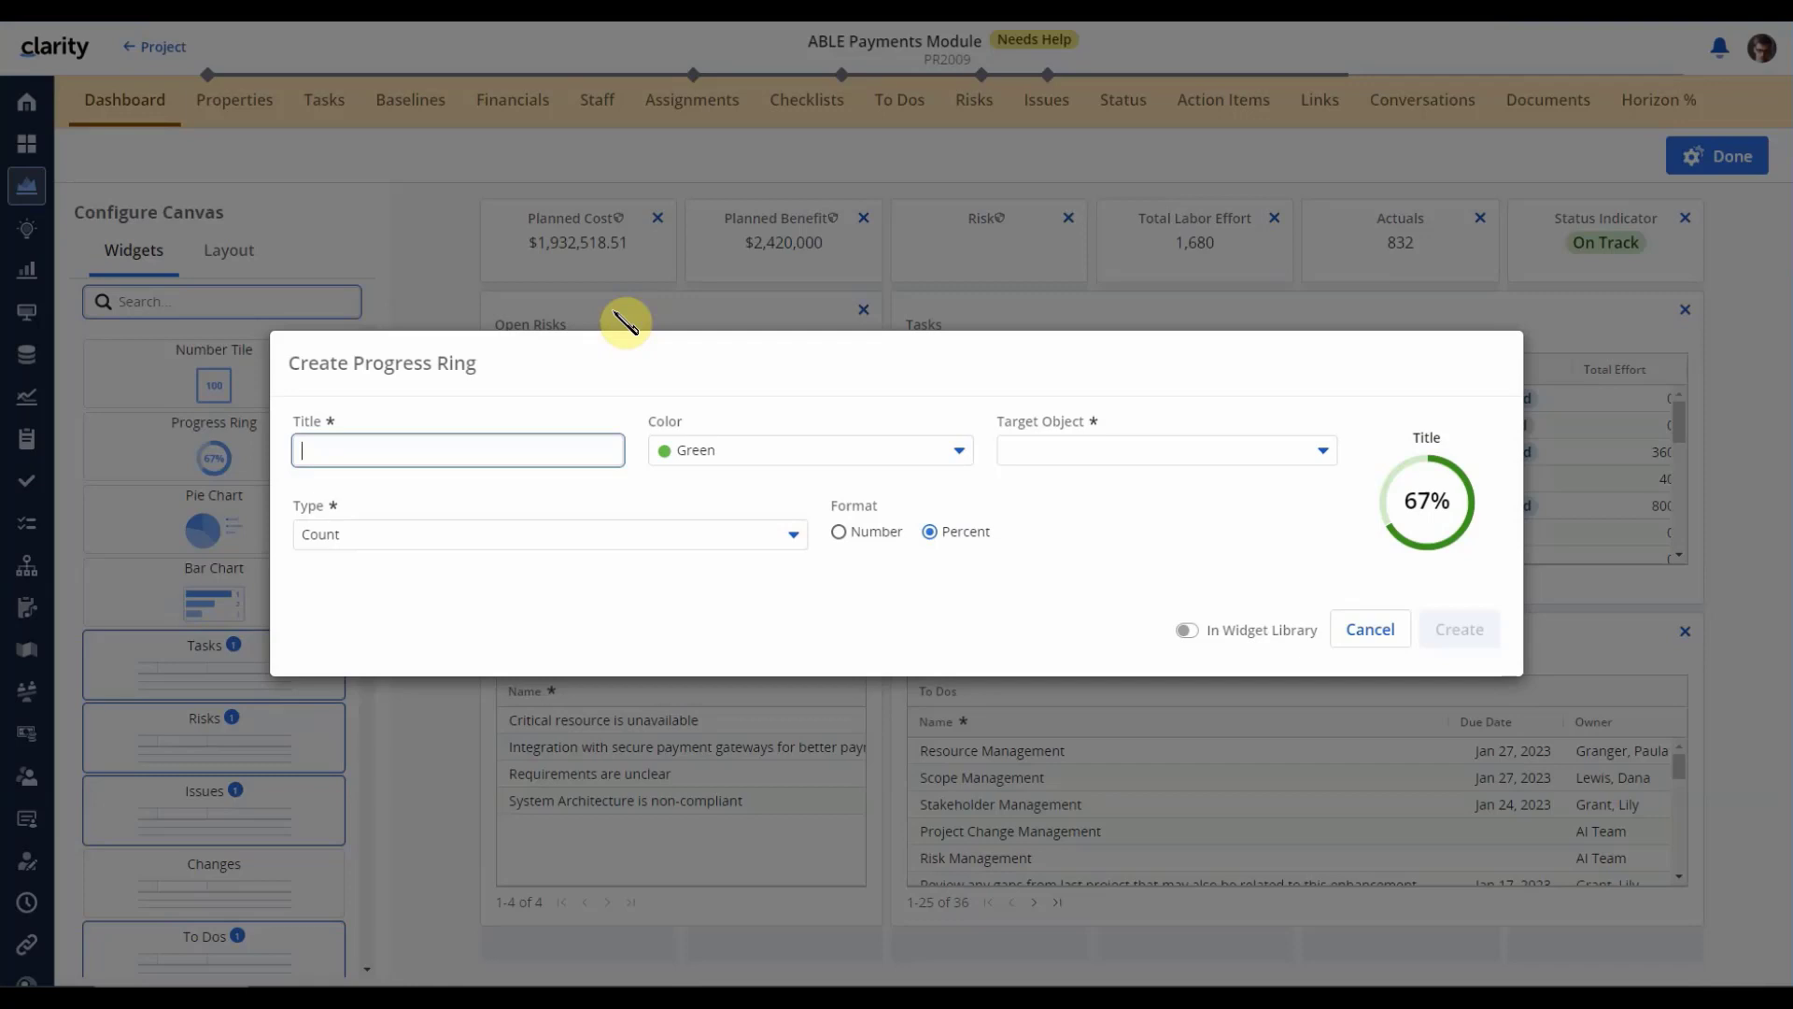
text(Open Risks)
click(701, 449)
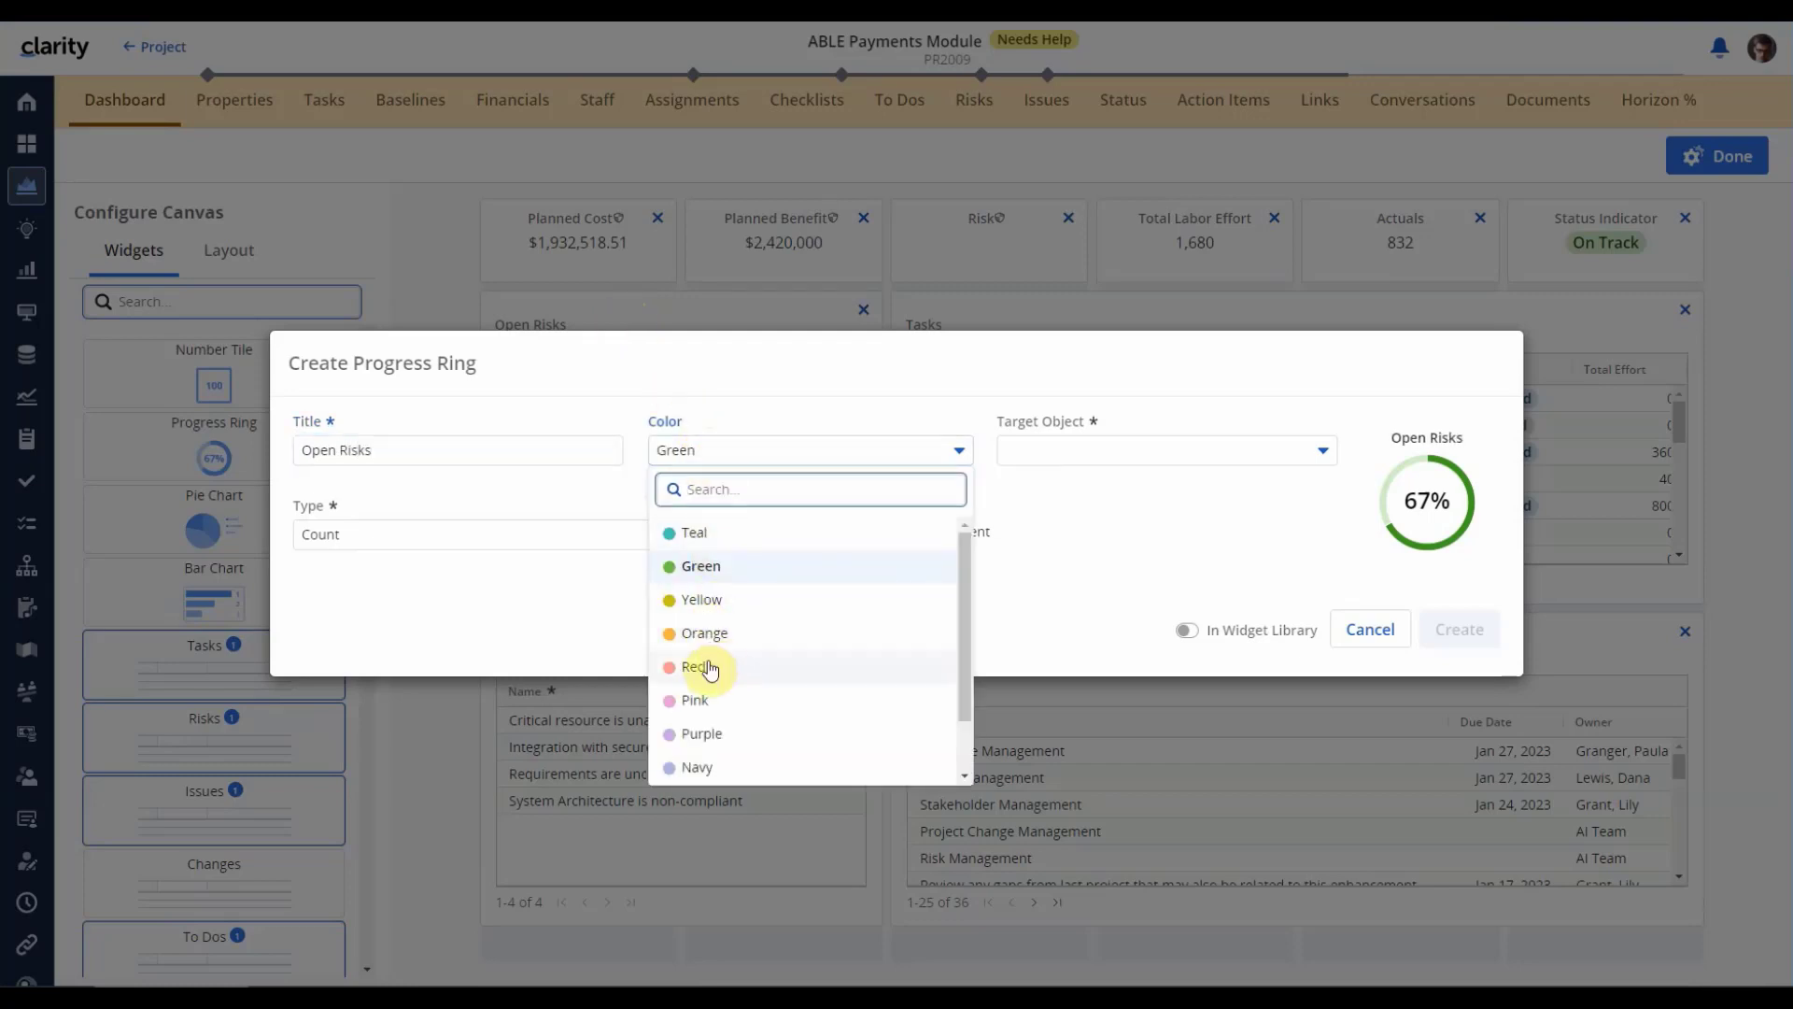
click(708, 667)
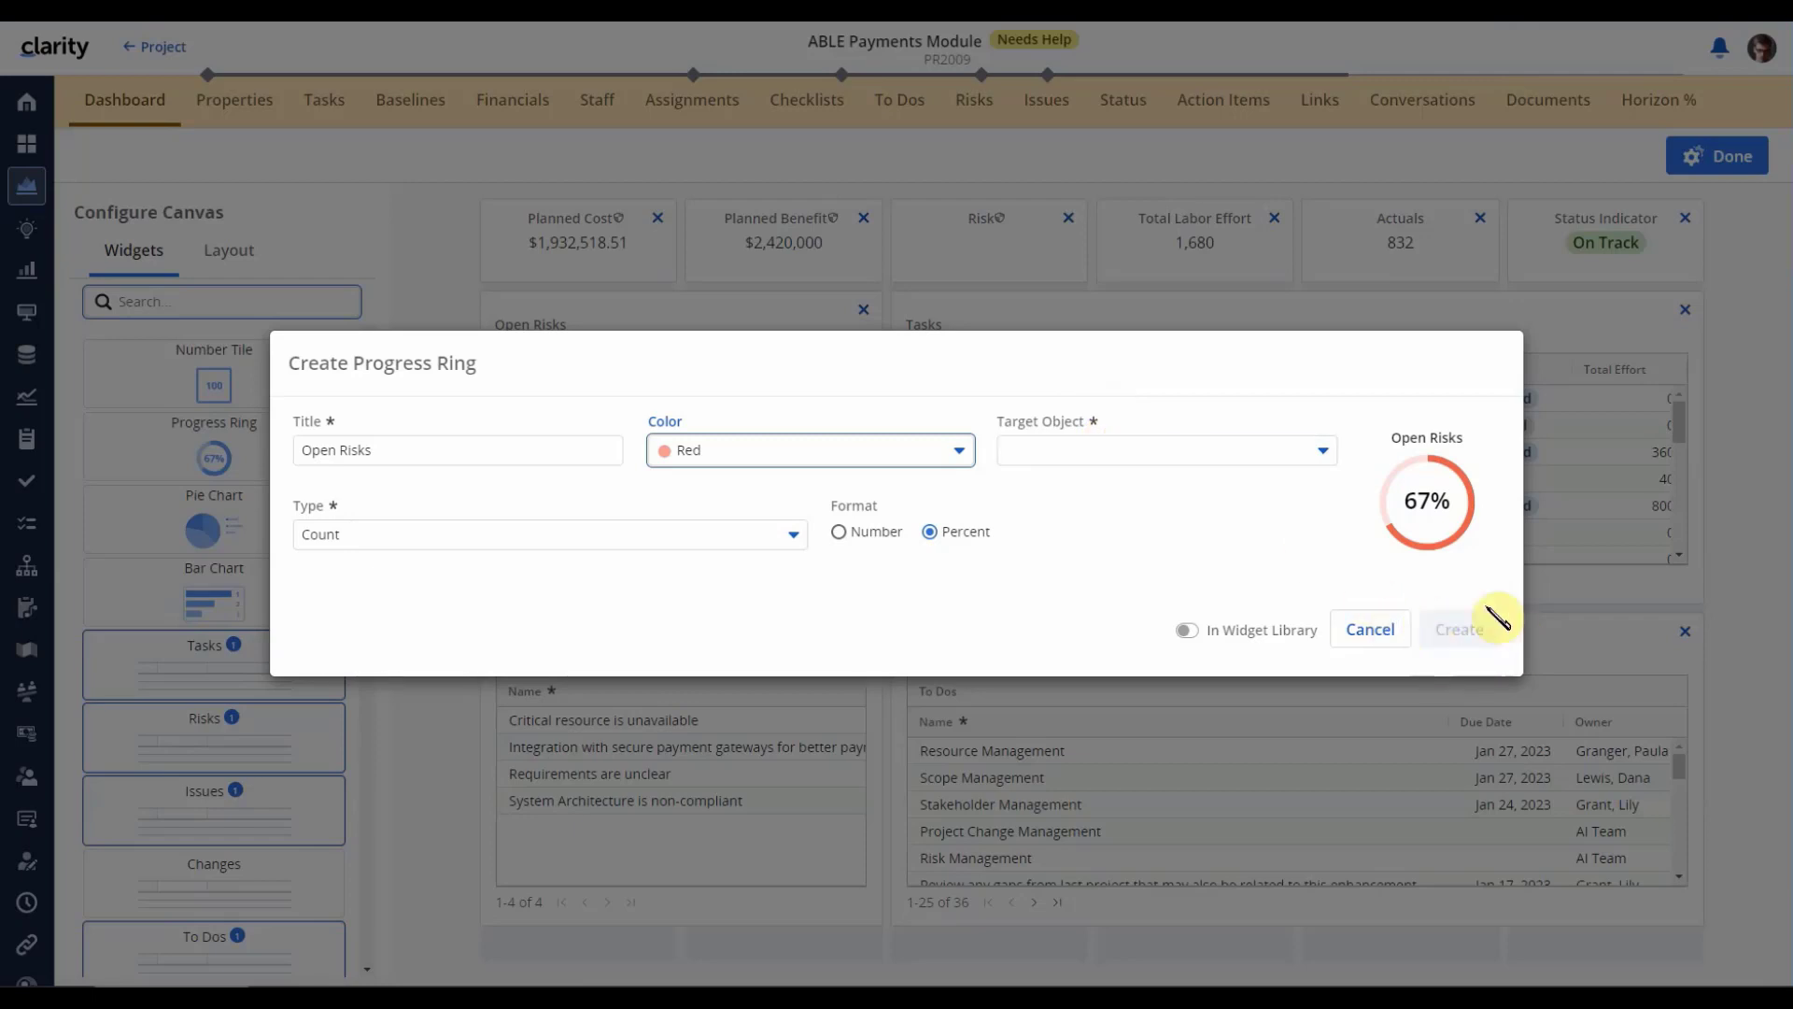
click(1241, 454)
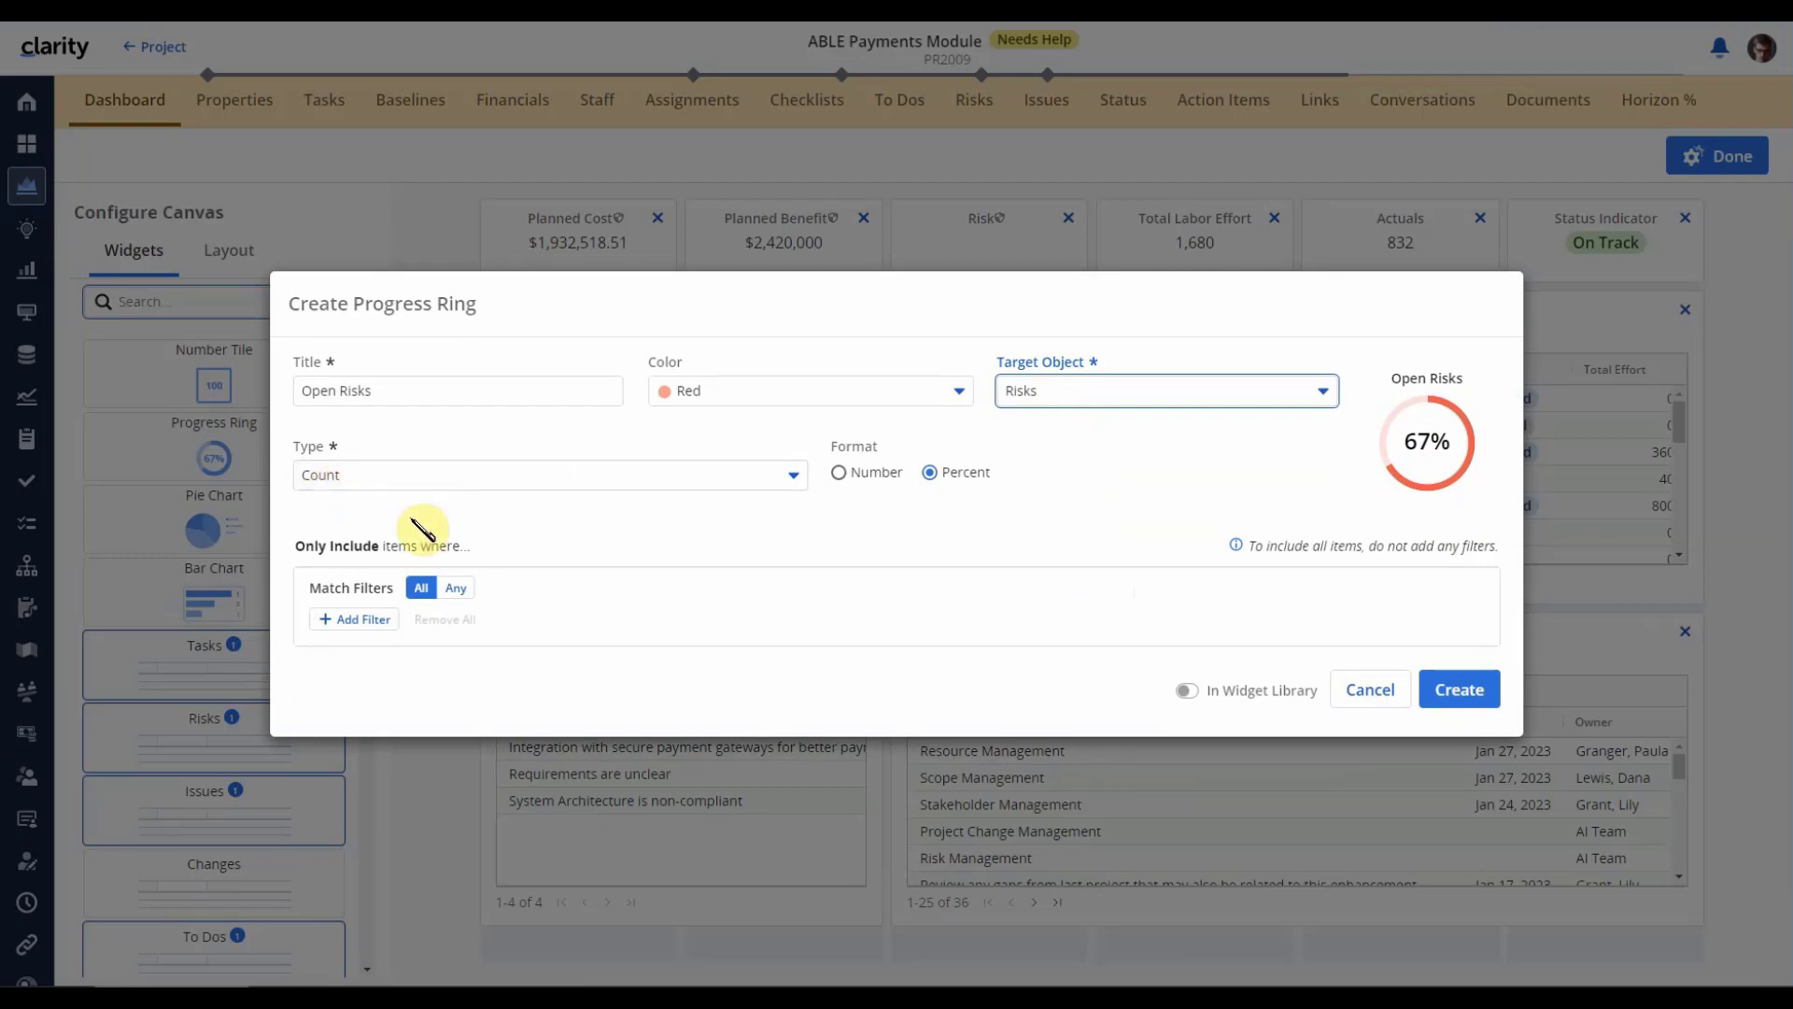
- Filter the progress ring to include only risks whose Status is not equal to Closed
click(352, 621)
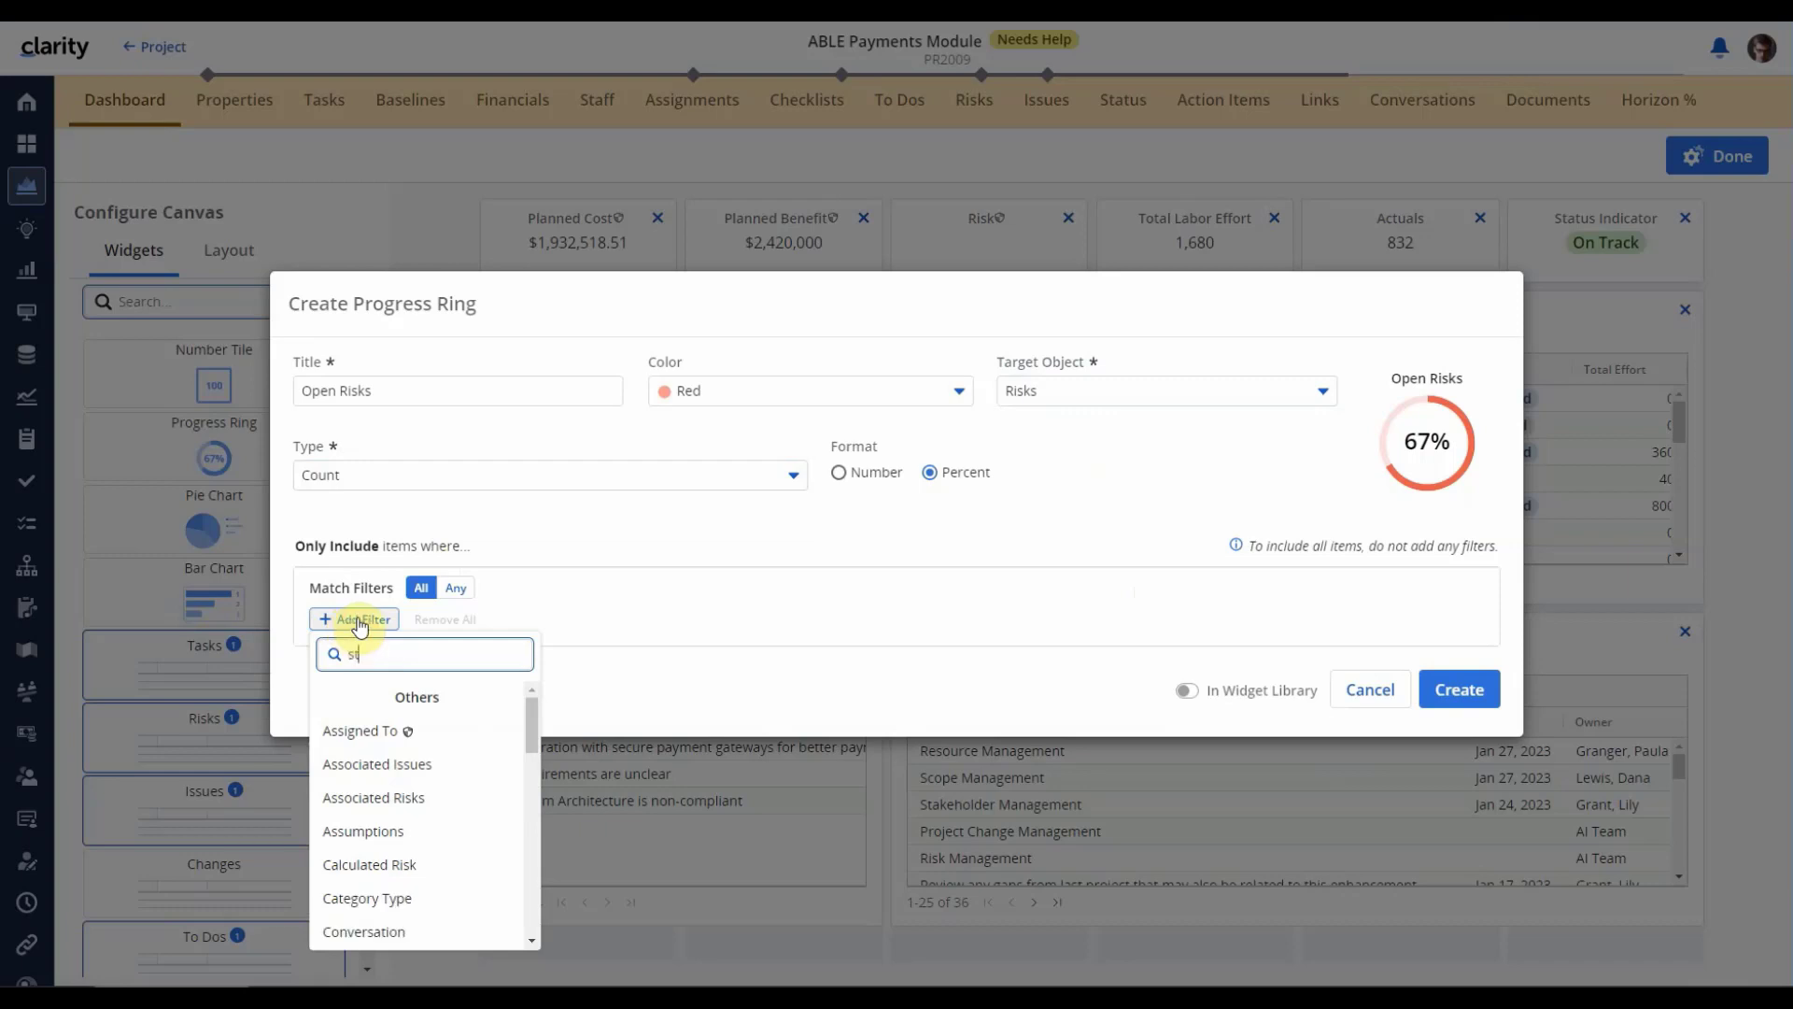
text(status)
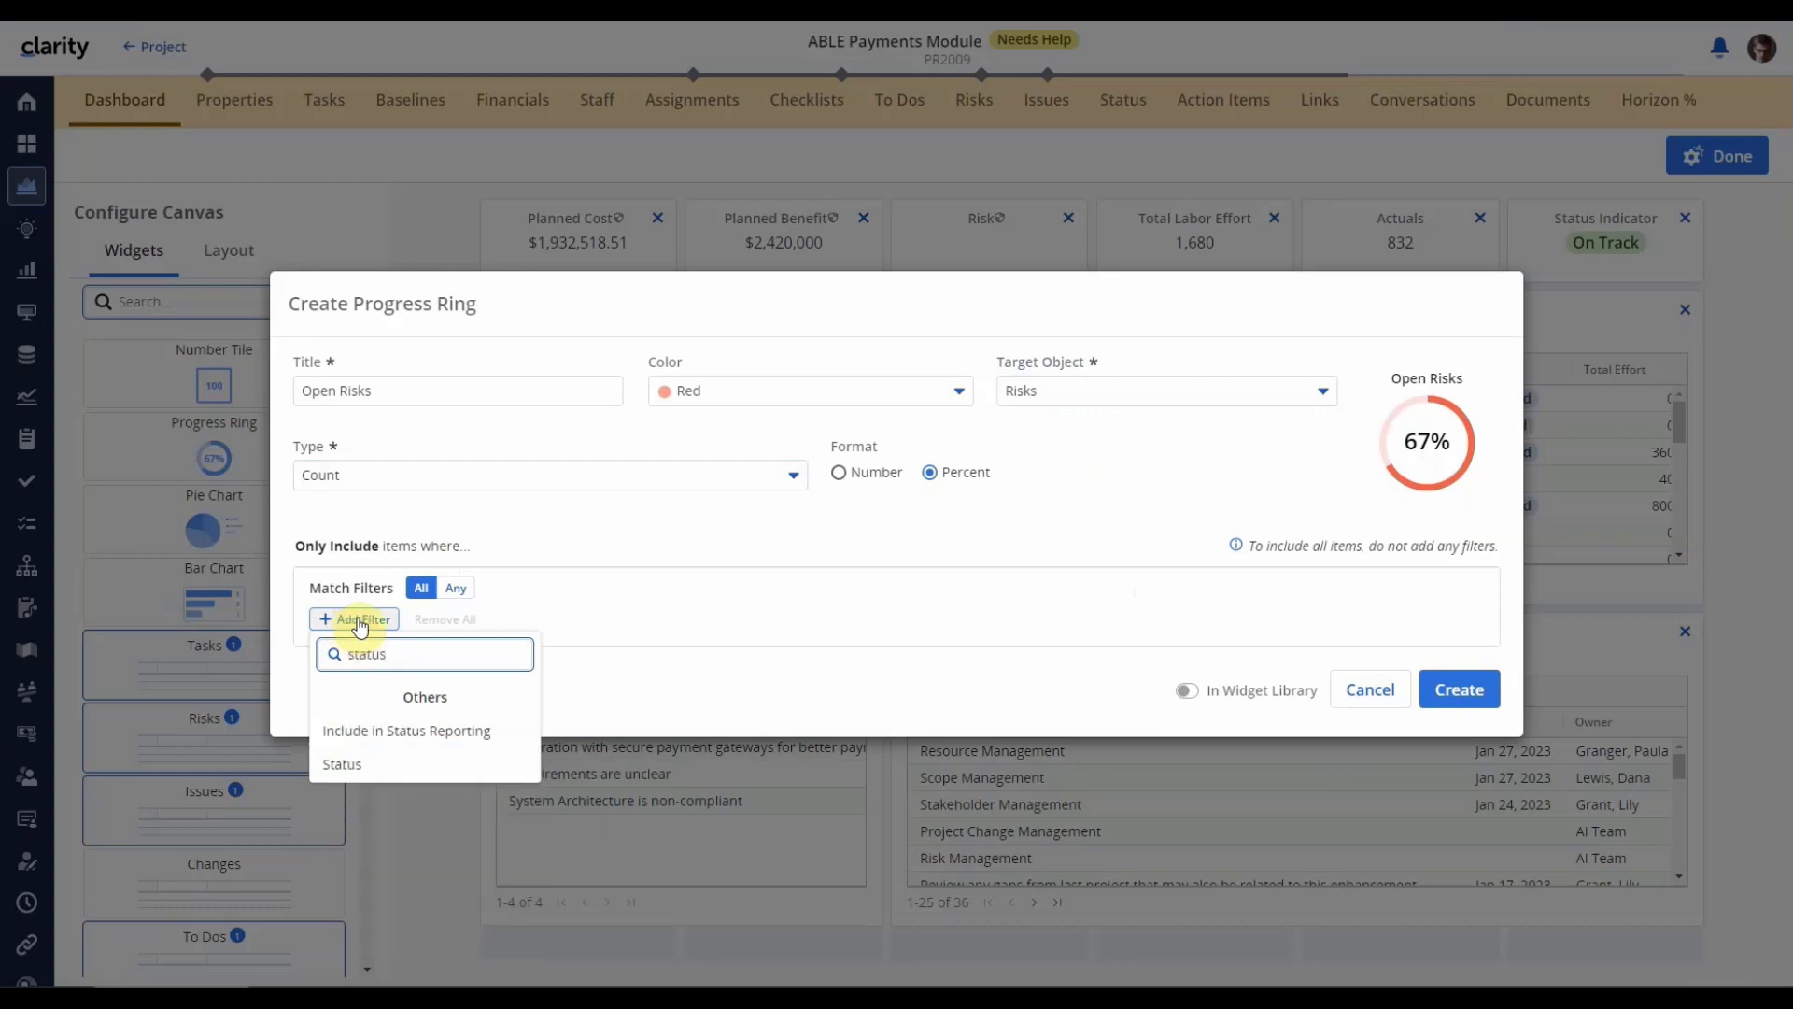
click(344, 797)
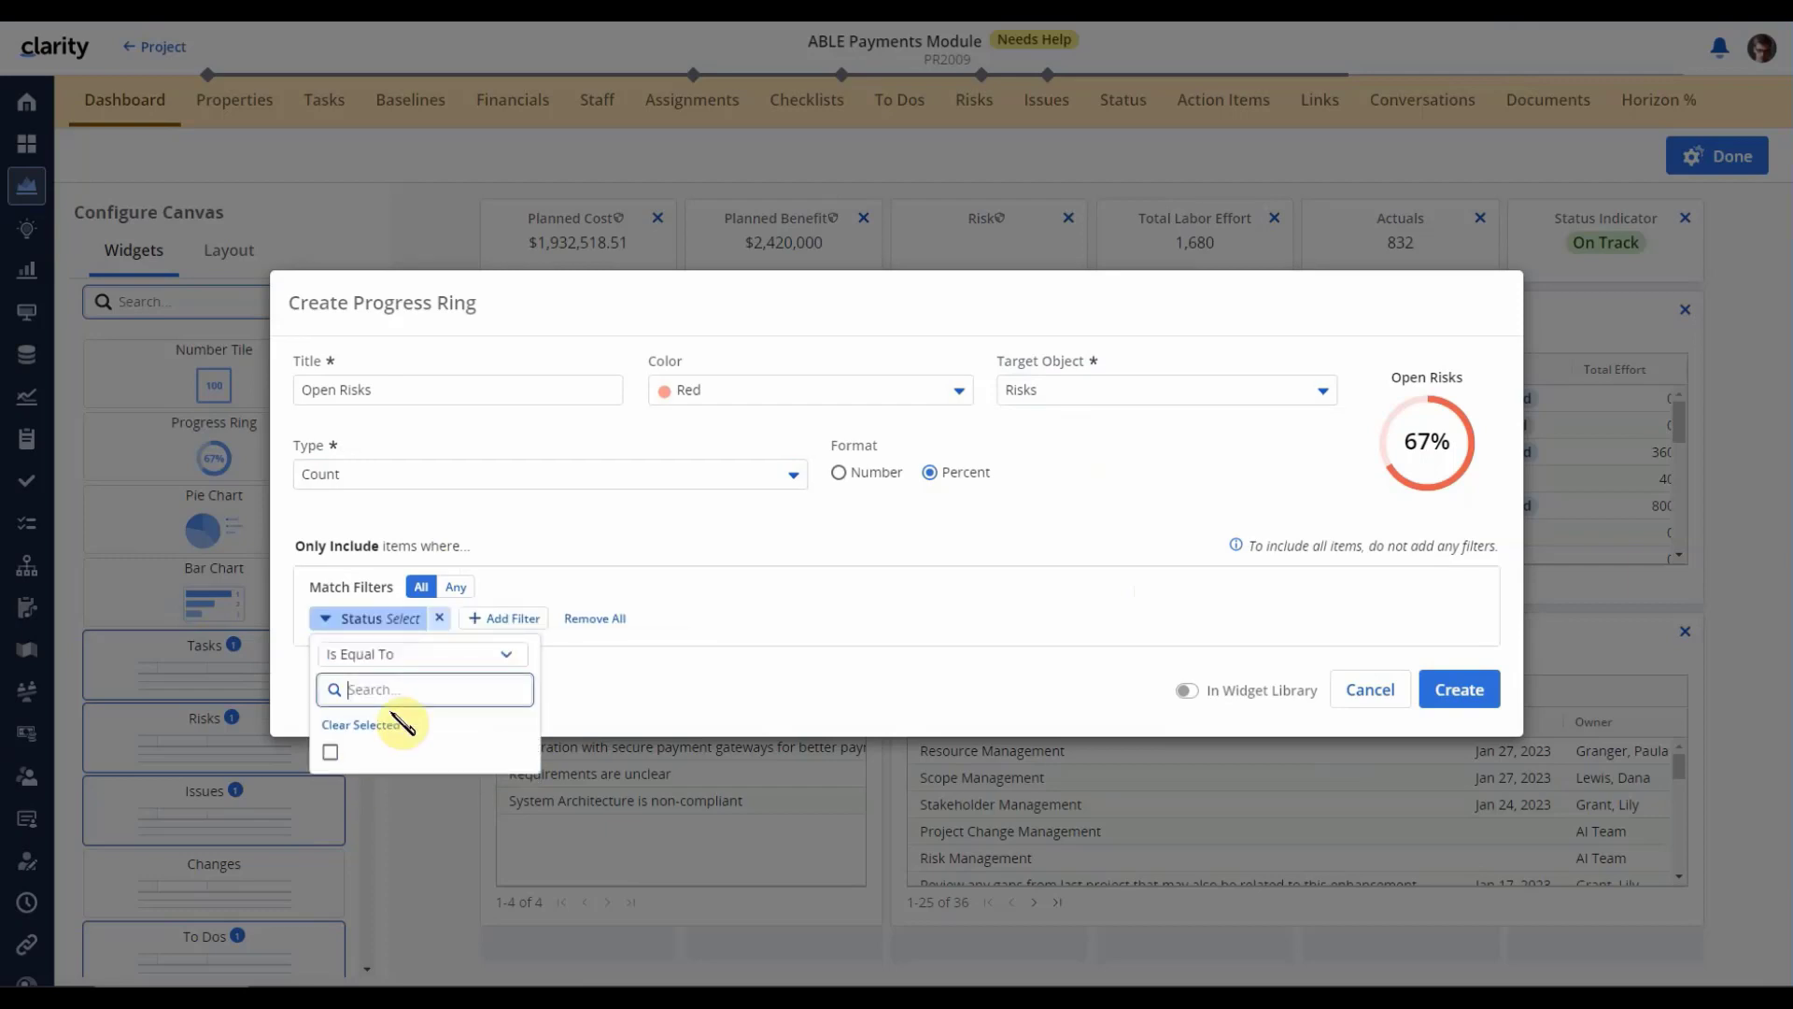
click(402, 658)
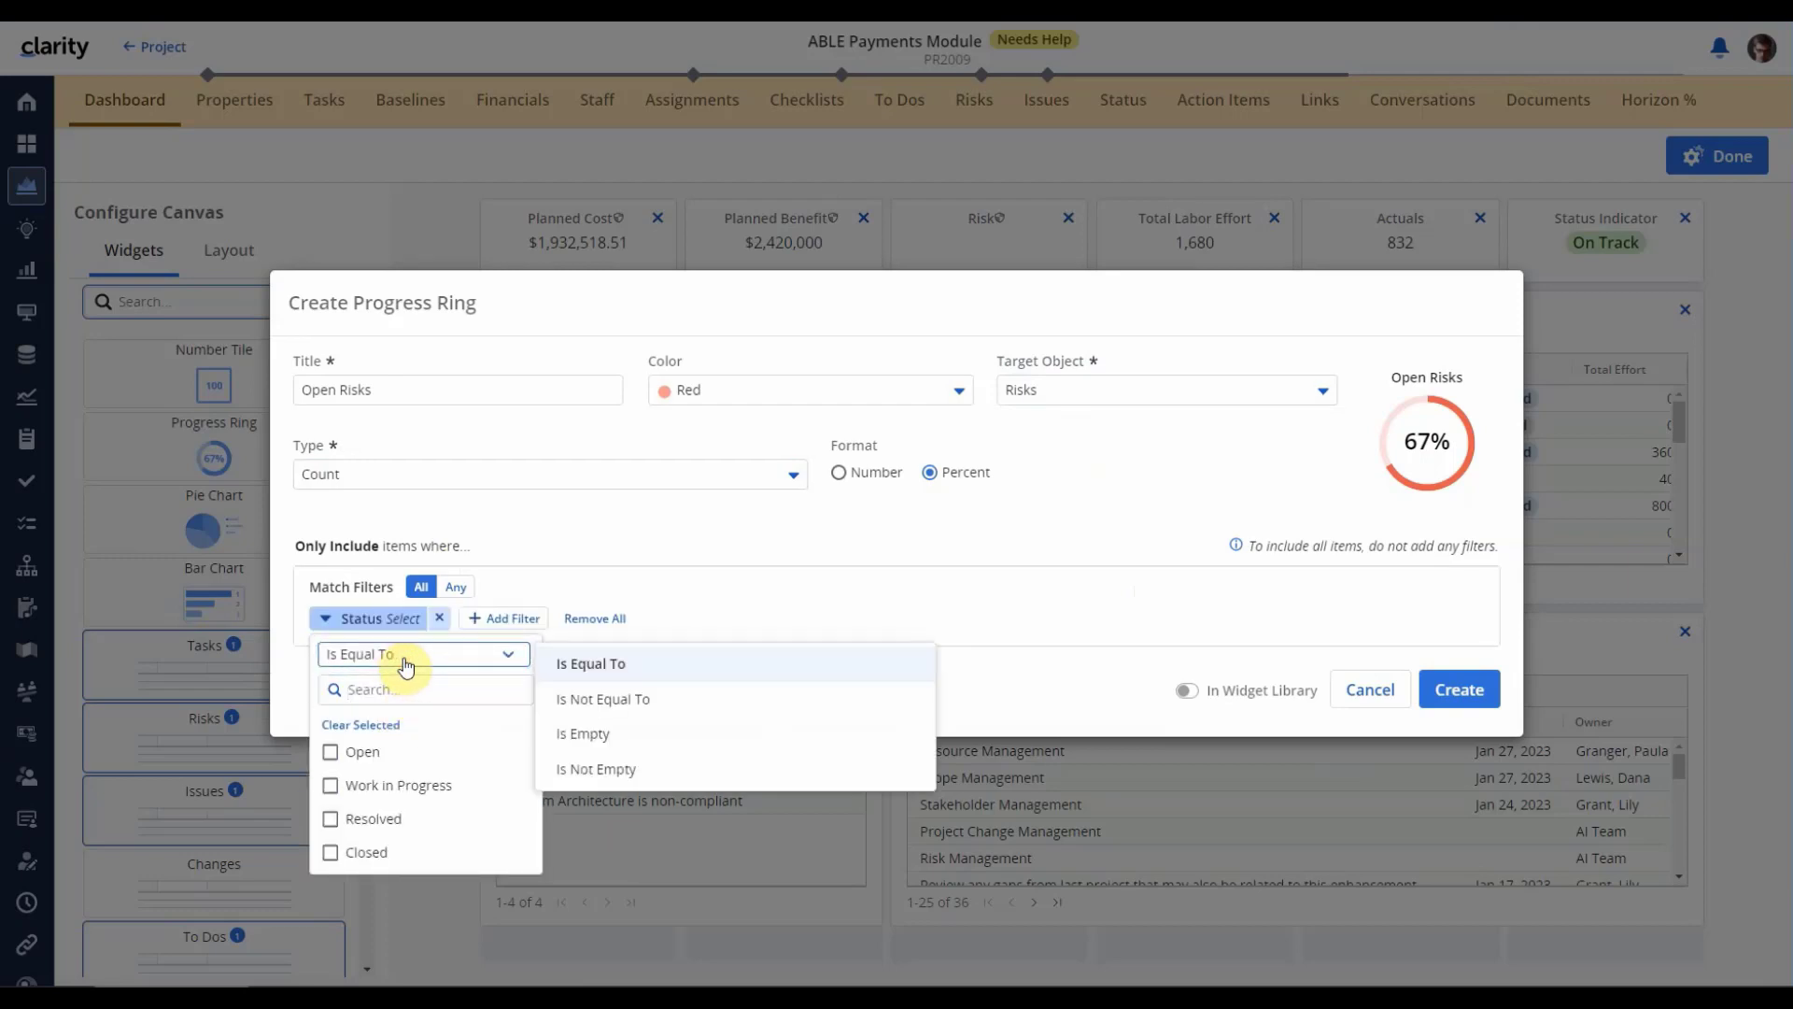
click(597, 700)
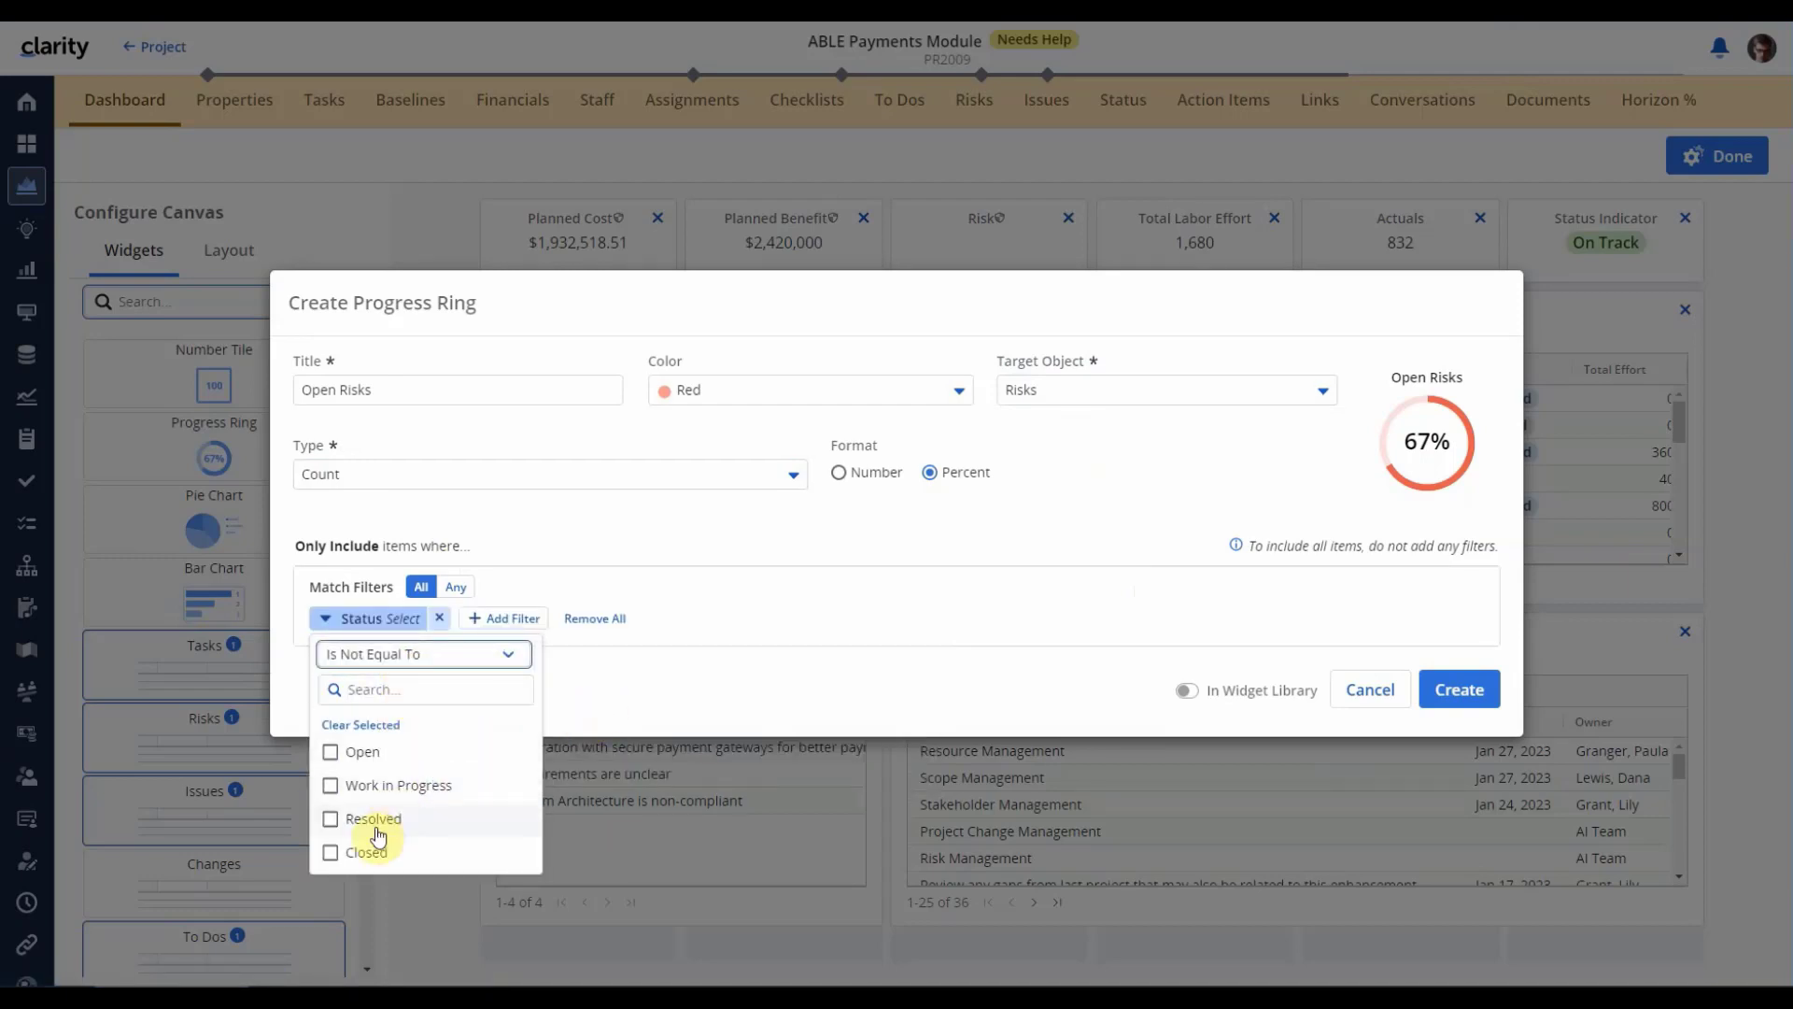
click(362, 852)
click(937, 692)
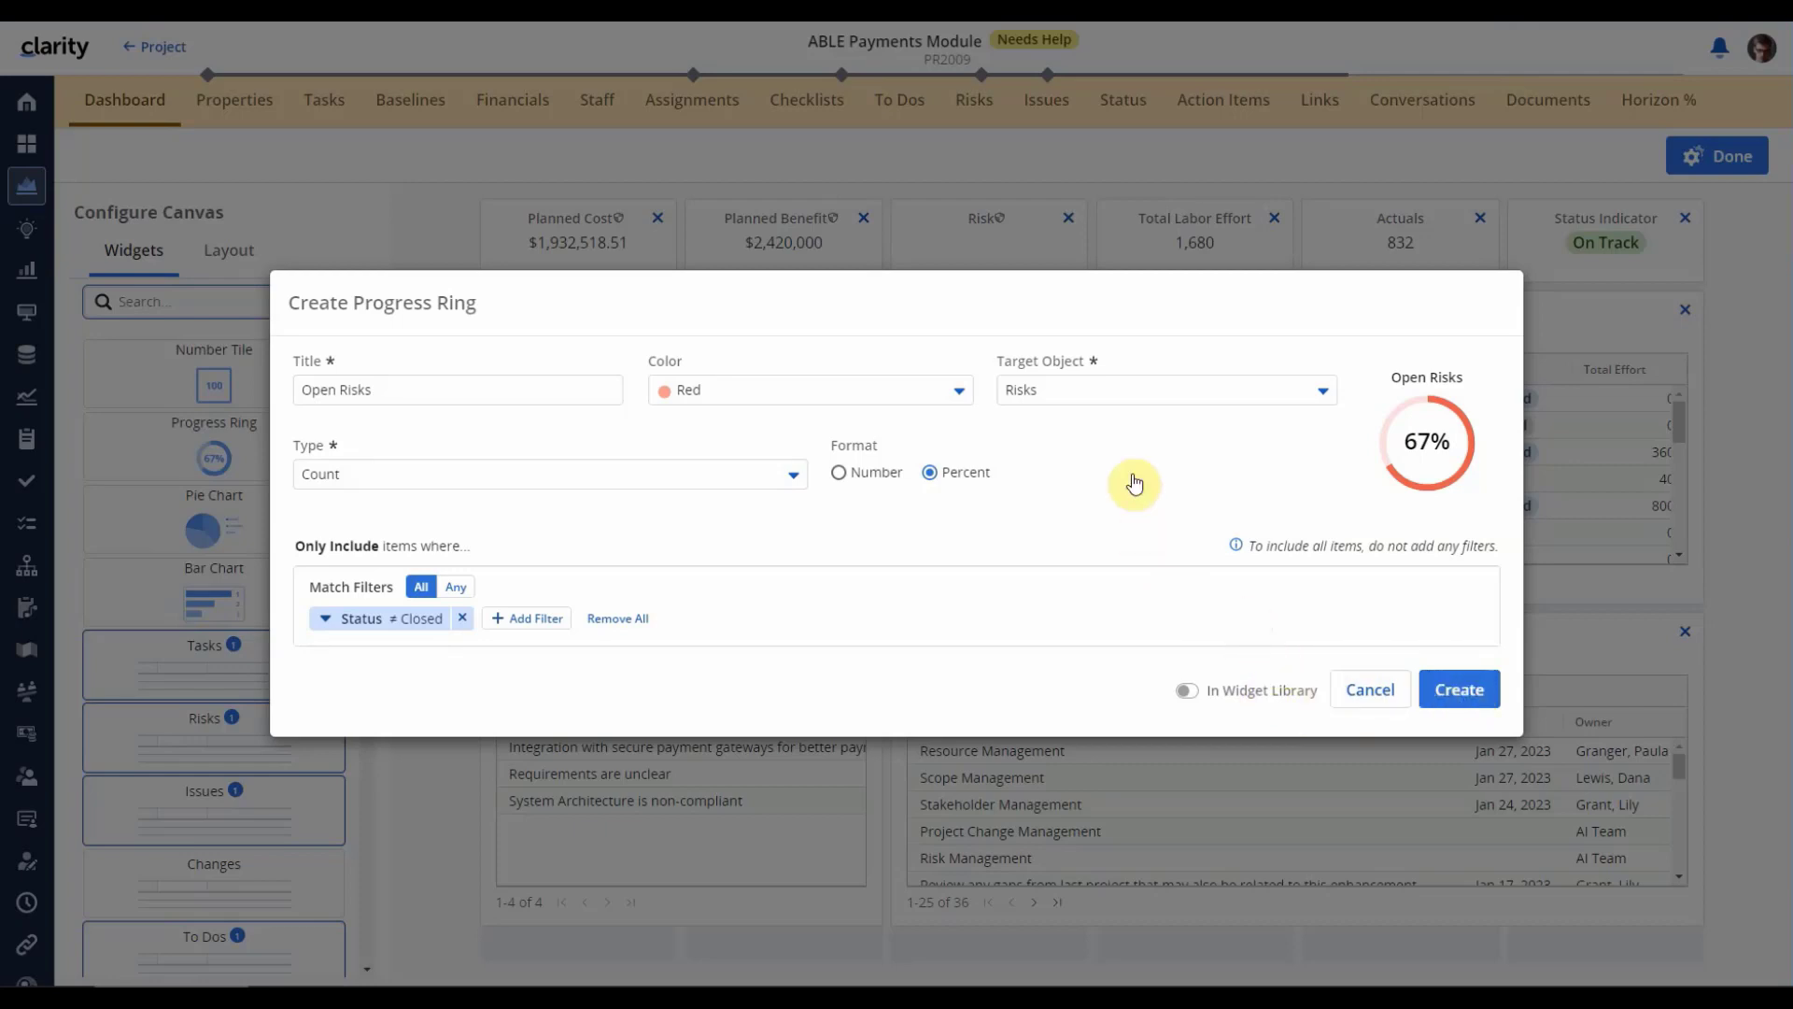
- Create the Open Risks progress ring and widen it to match the Open Risks table below it
click(1472, 701)
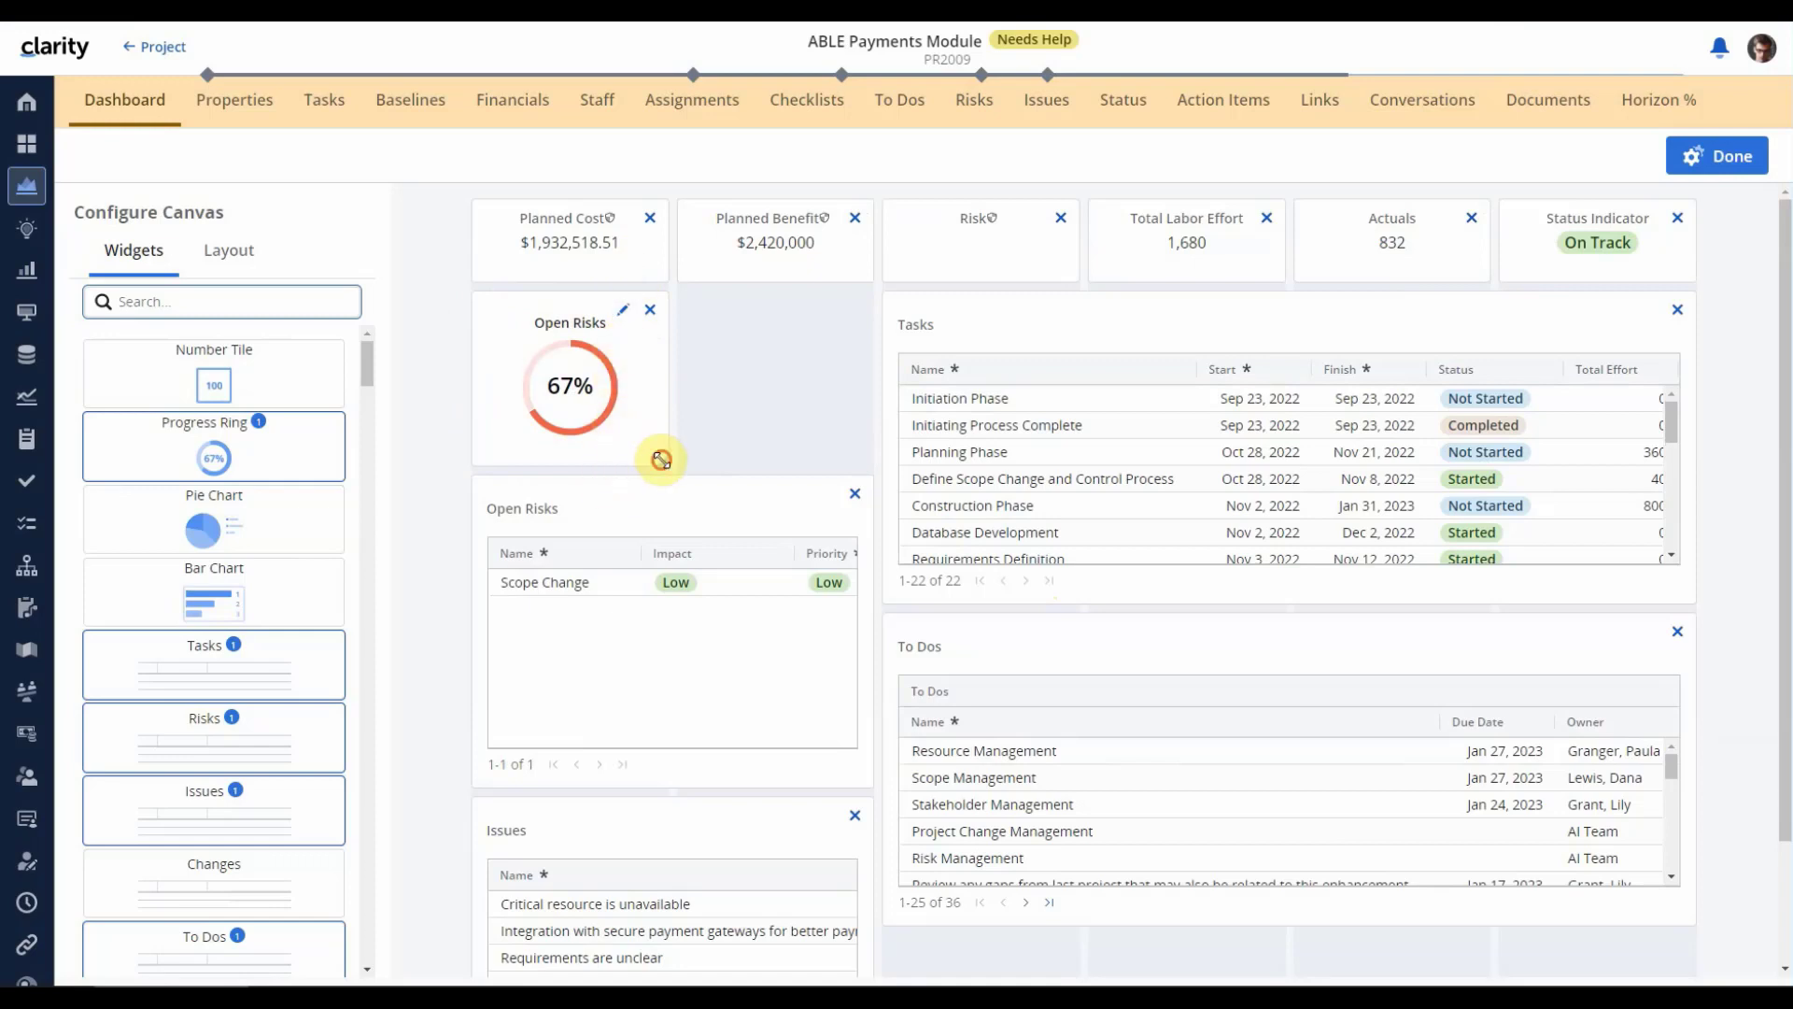
drag(662, 459, 861, 459)
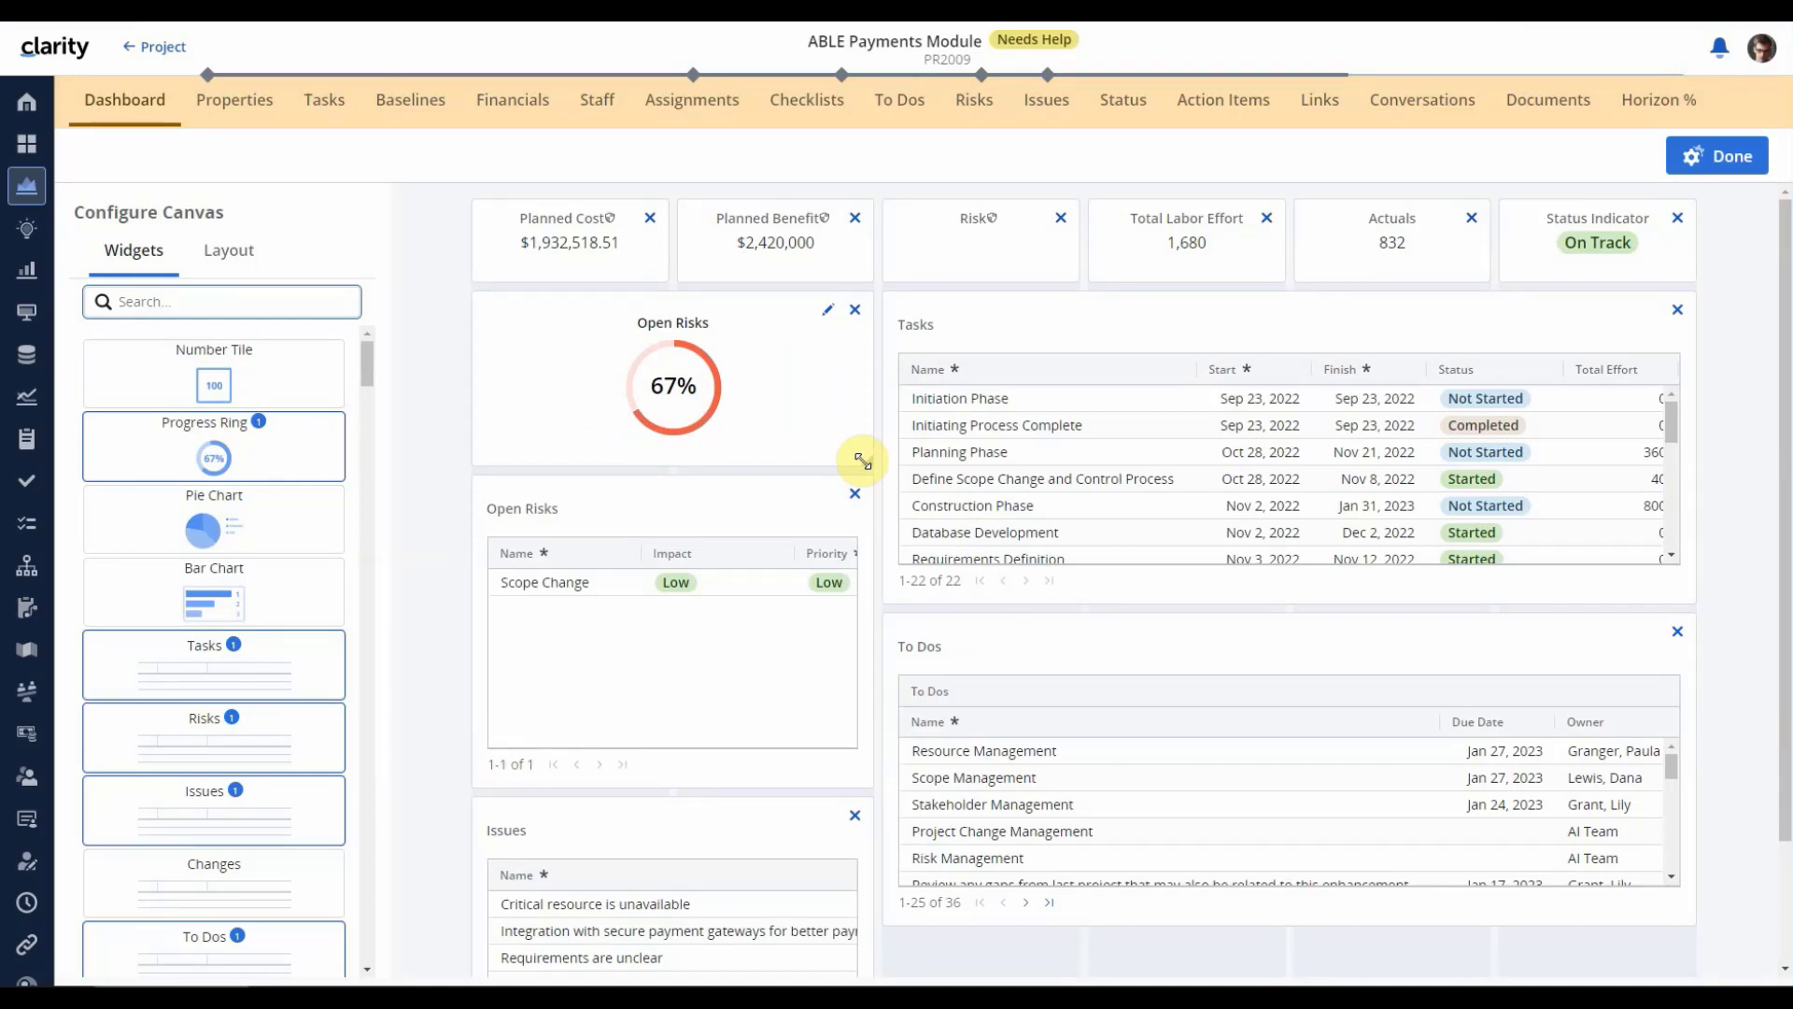
- Add a Bar Chart widget above the Tasks table, titled Delayed tasks, targeting Tasks and grouped by Task Owner
mouse_move(205, 598)
mouse_down()
mouse_move(939, 355)
mouse_move(1028, 346)
mouse_up()
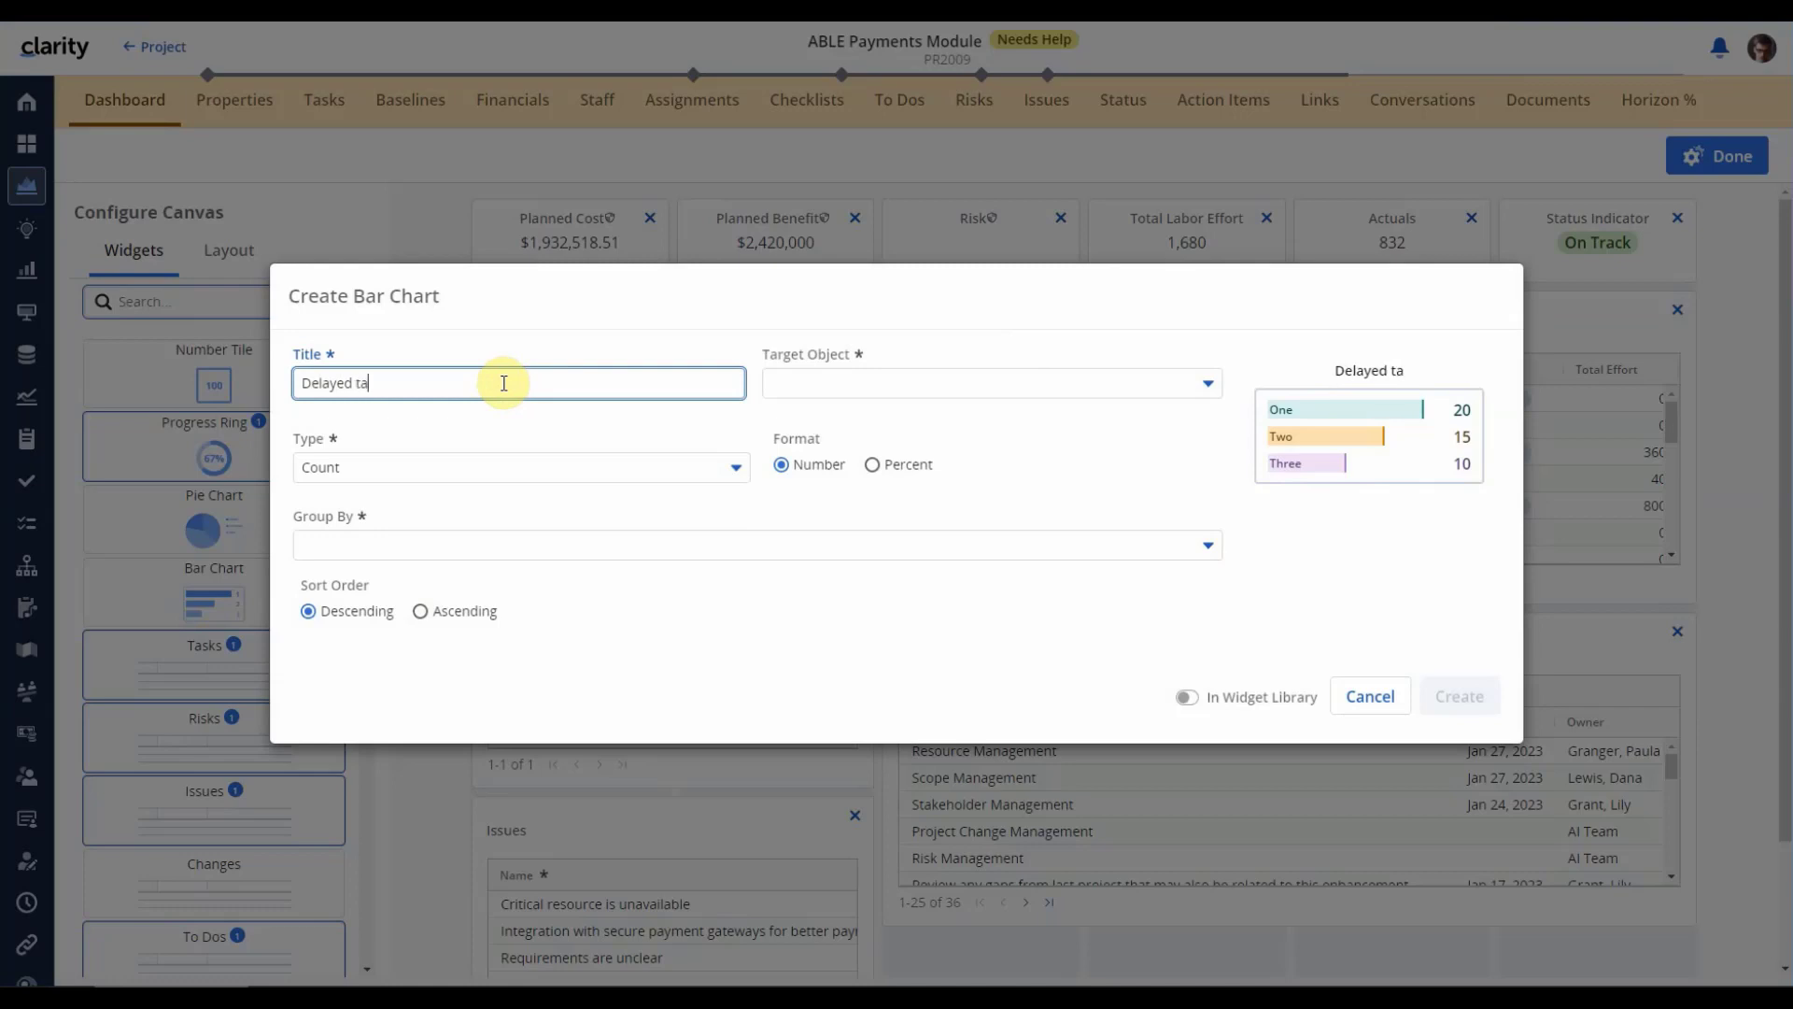
text(sks)
click(913, 384)
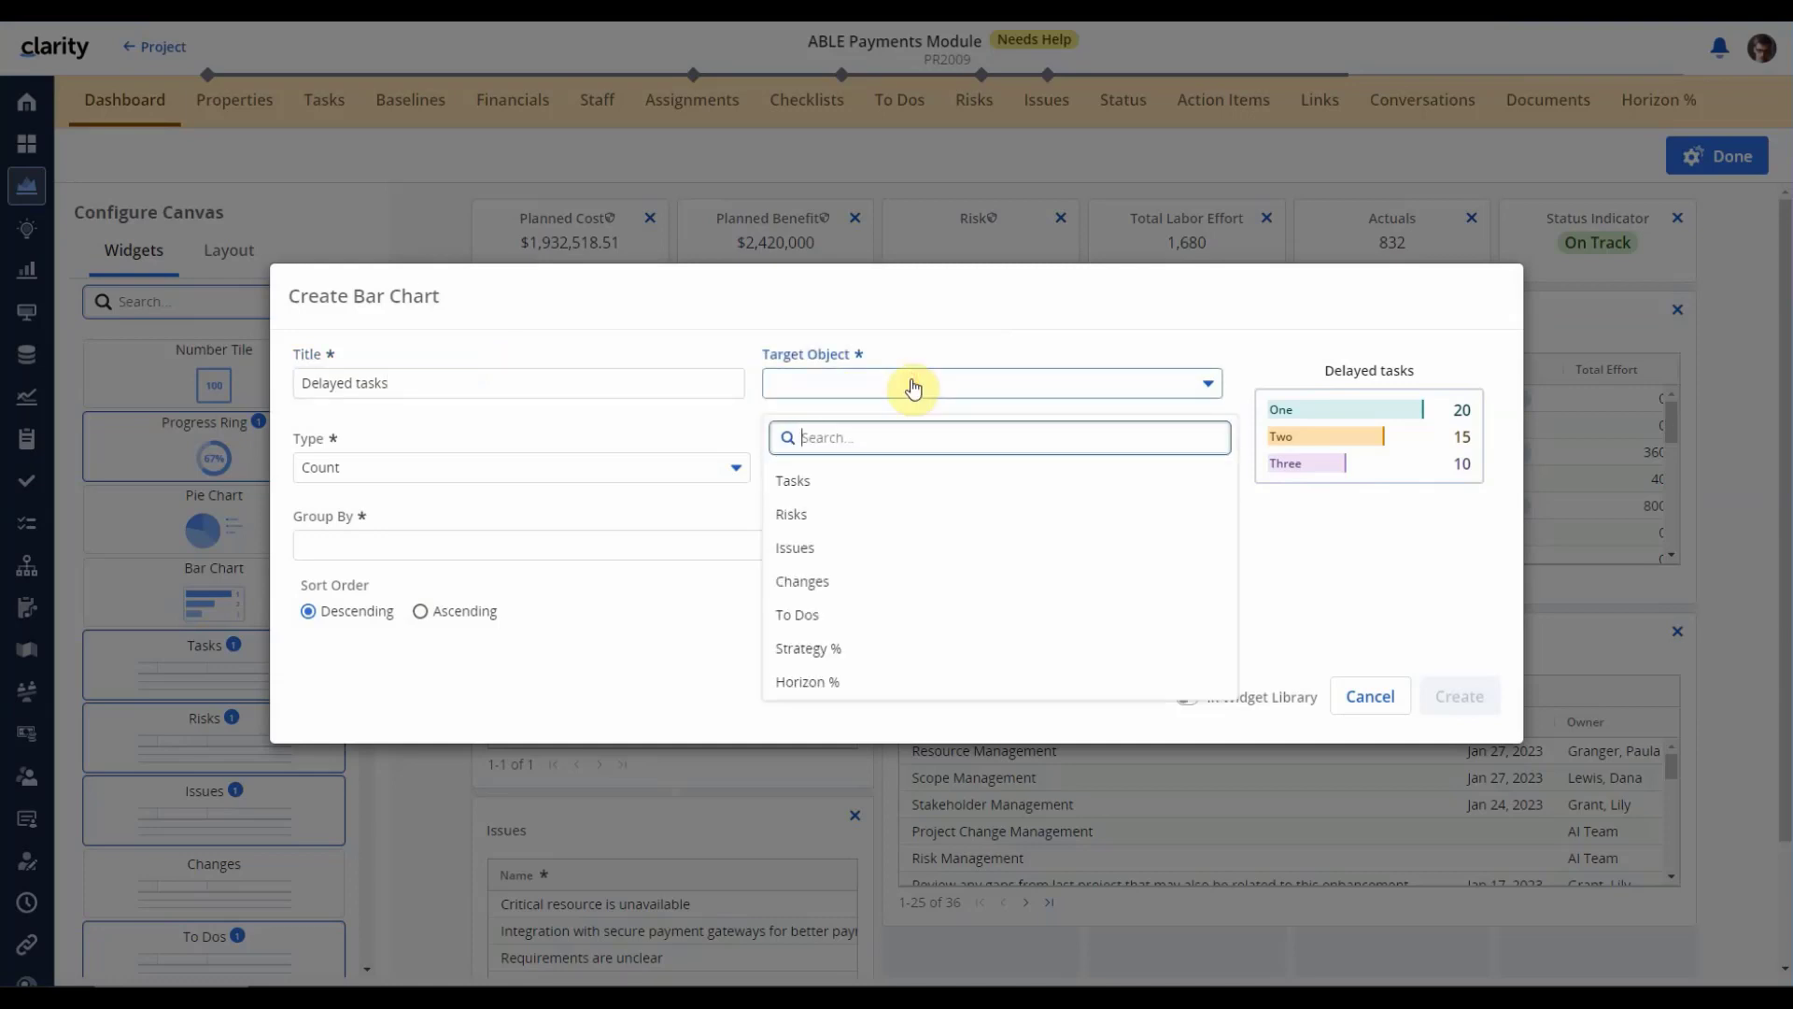
click(814, 480)
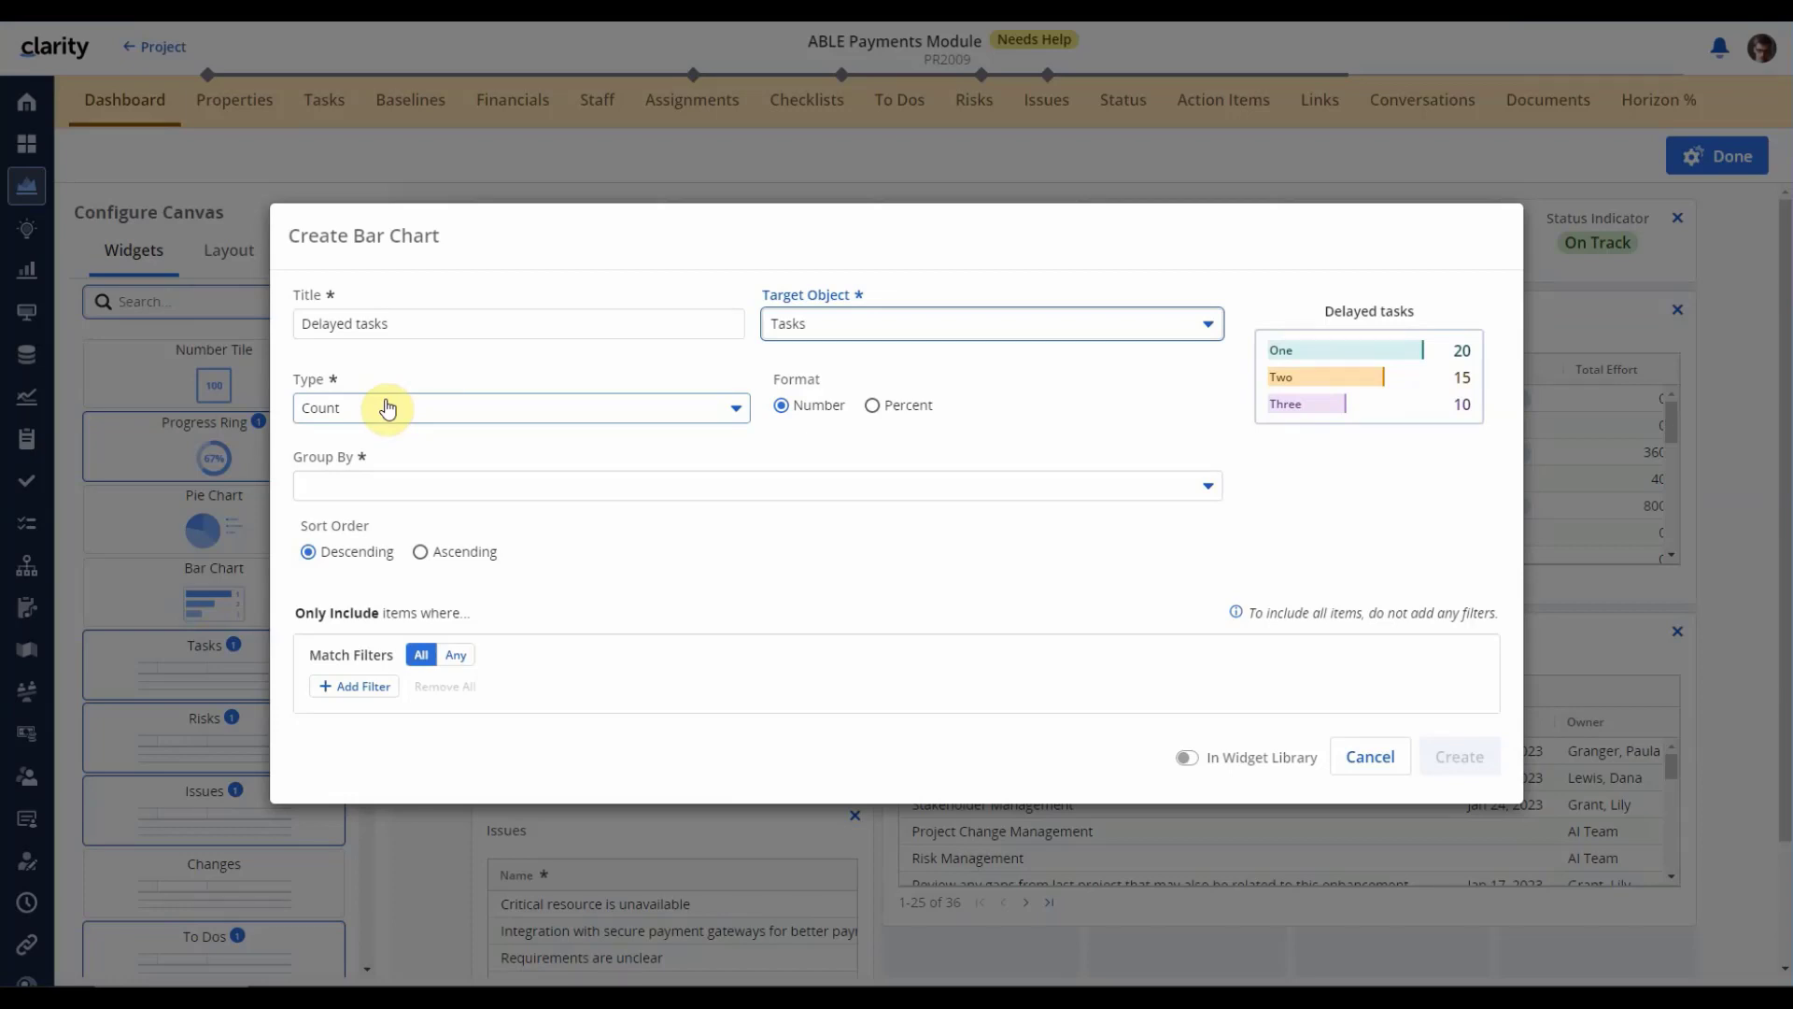
click(416, 487)
text(owner)
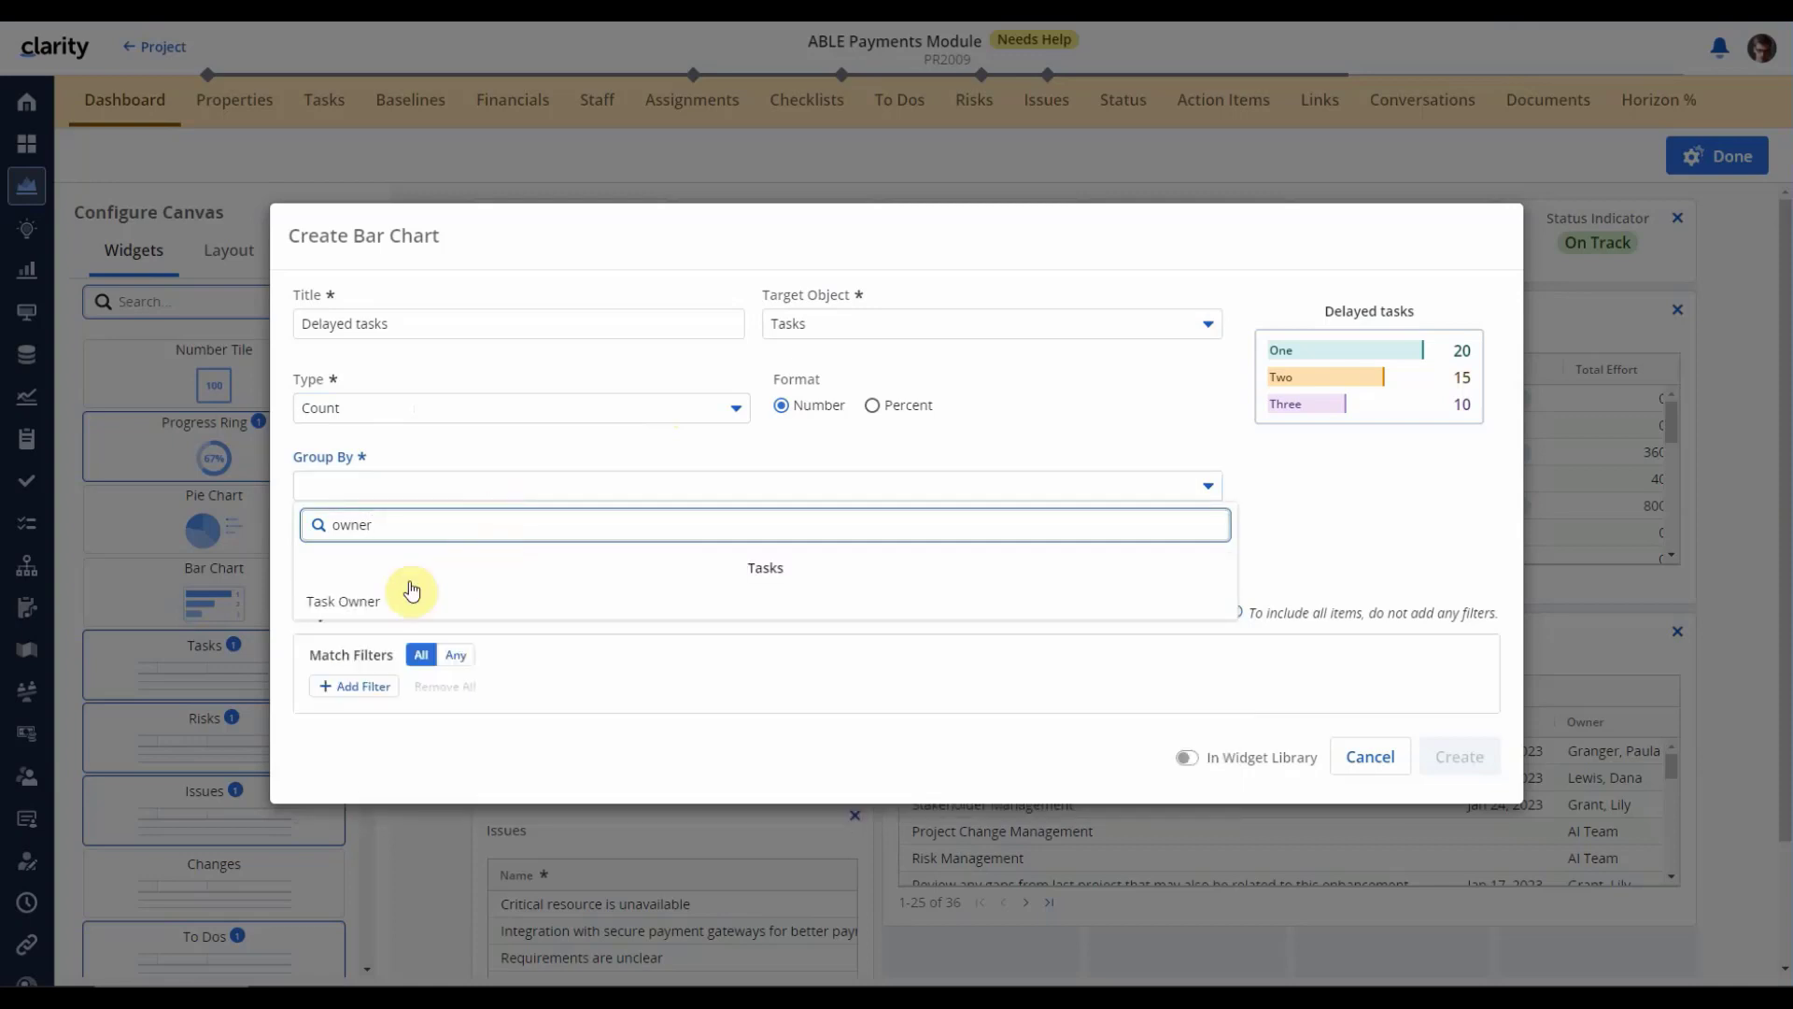
click(353, 601)
- Filter the bar chart to tasks whose Finish is before the Current Date
click(342, 687)
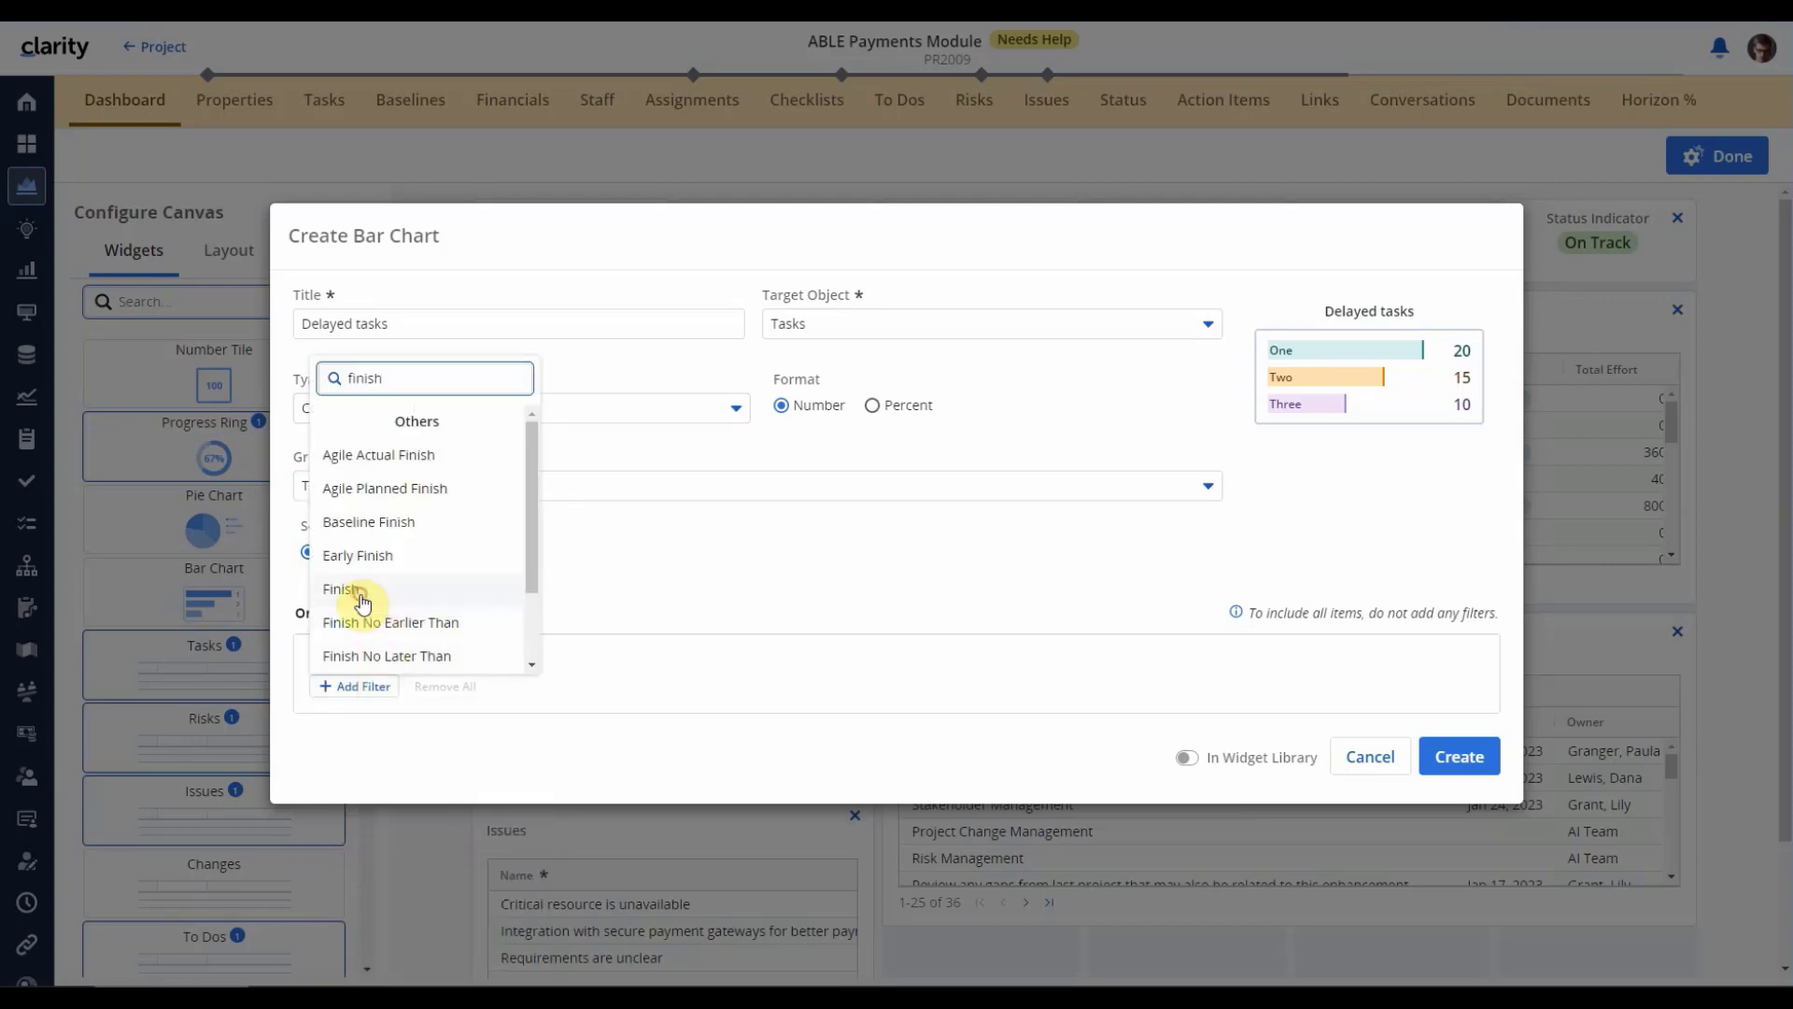
click(363, 598)
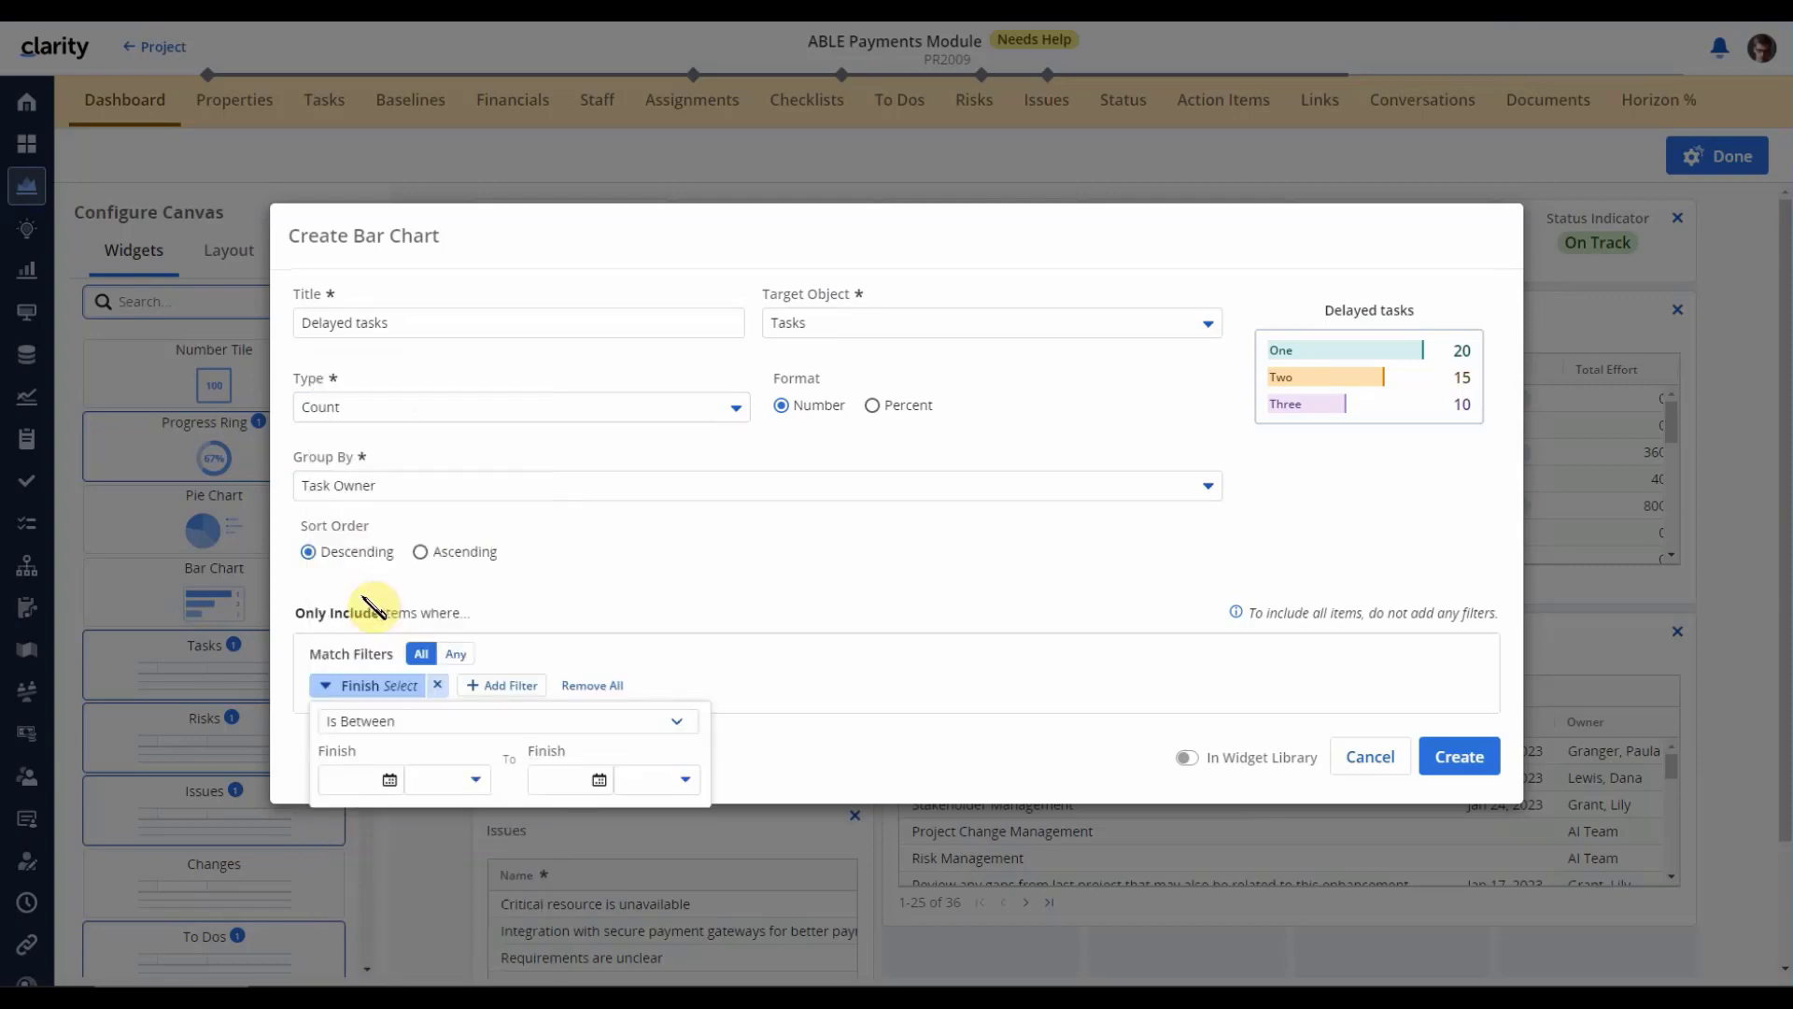
click(678, 721)
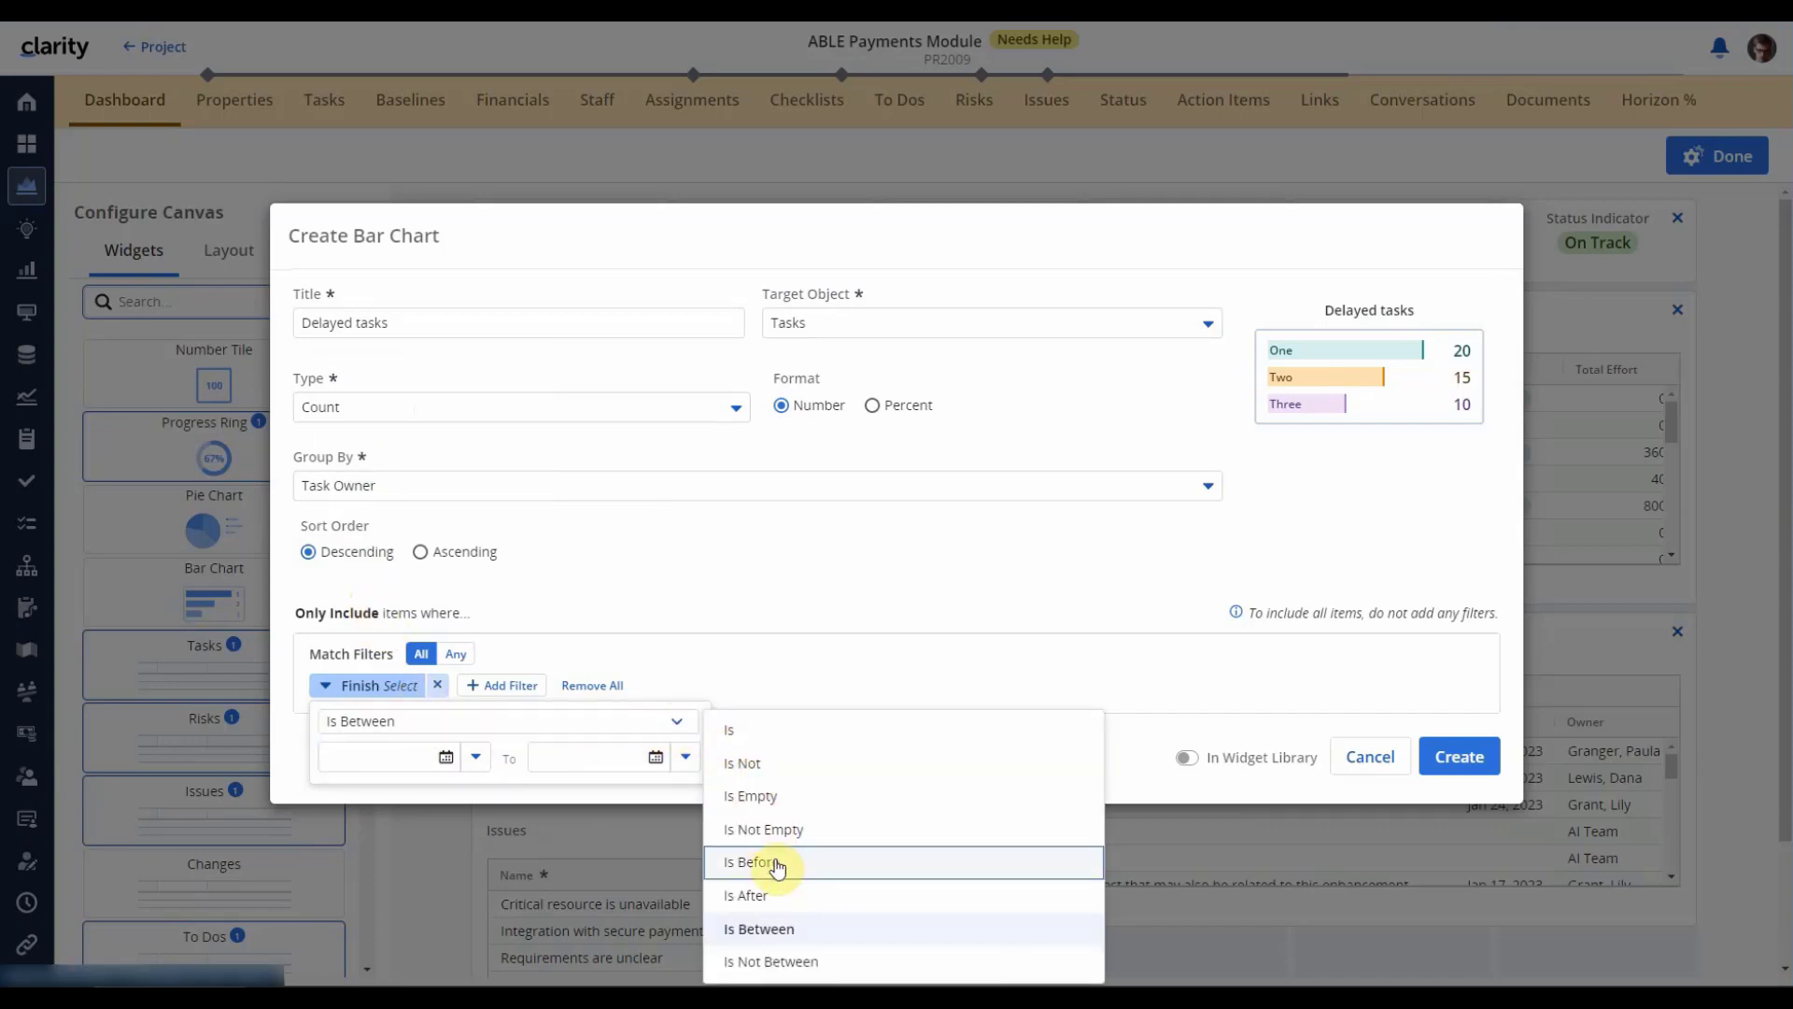
click(776, 864)
click(682, 759)
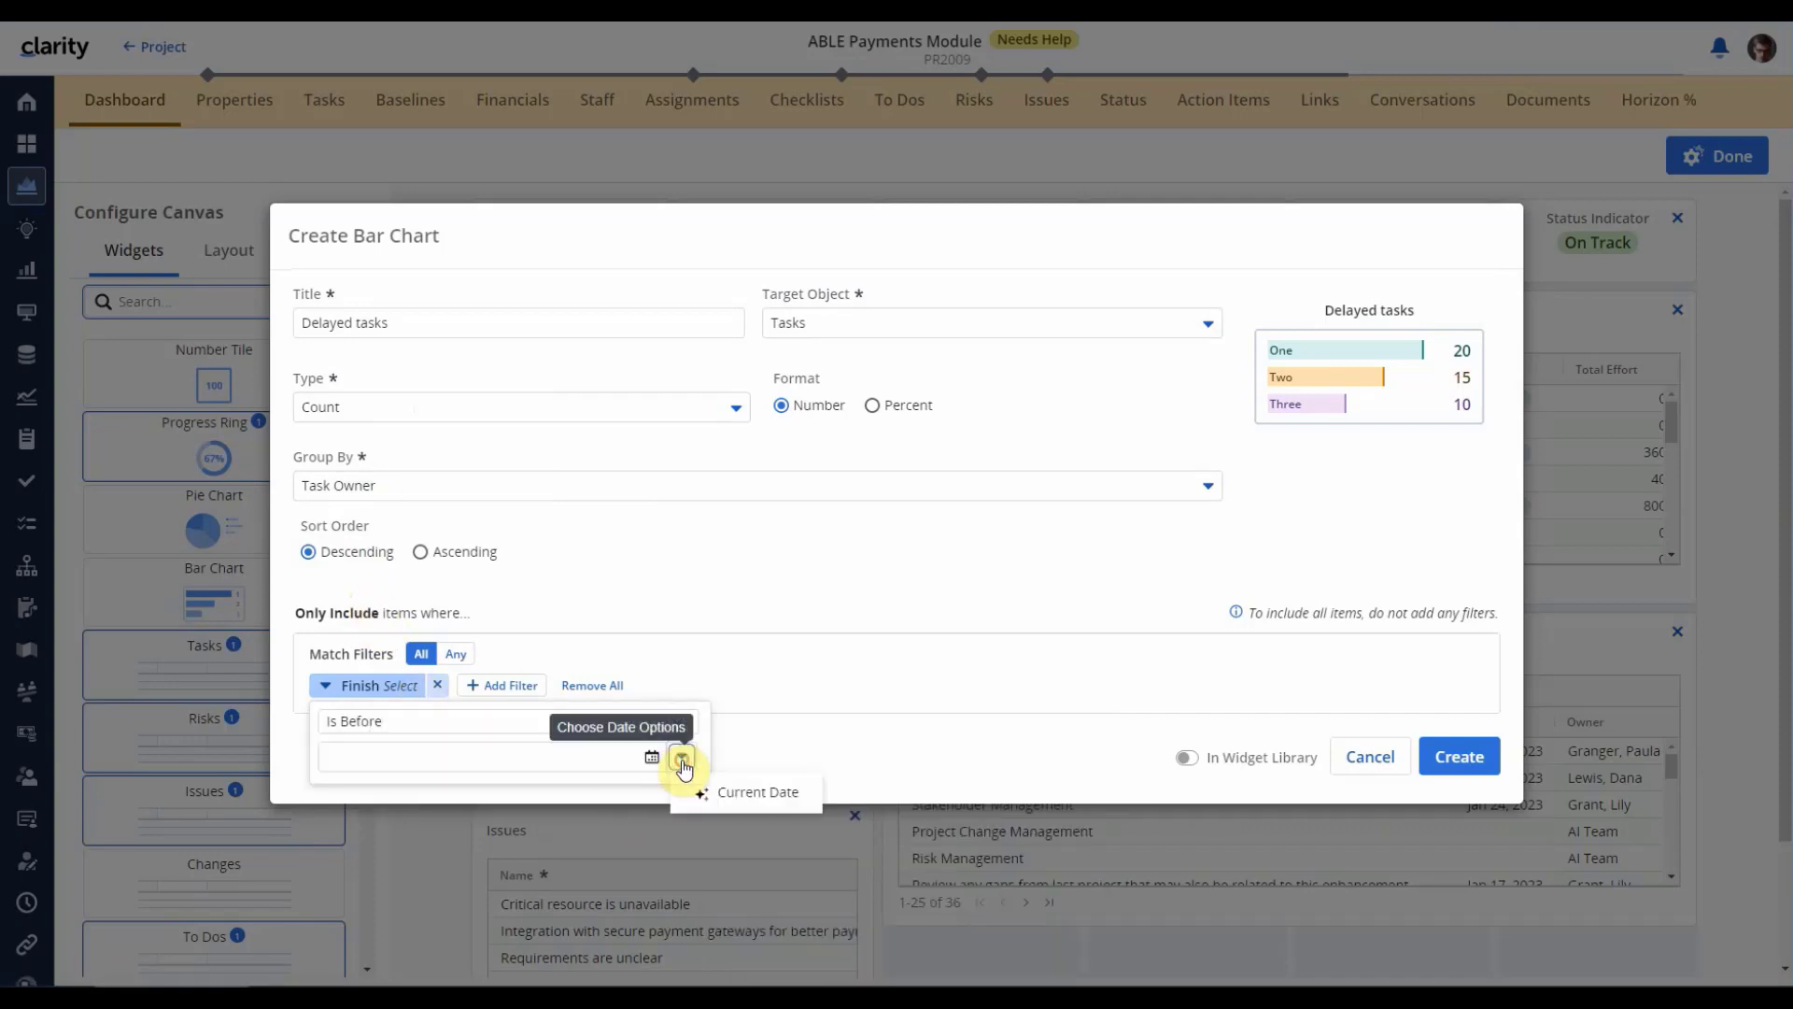
click(734, 791)
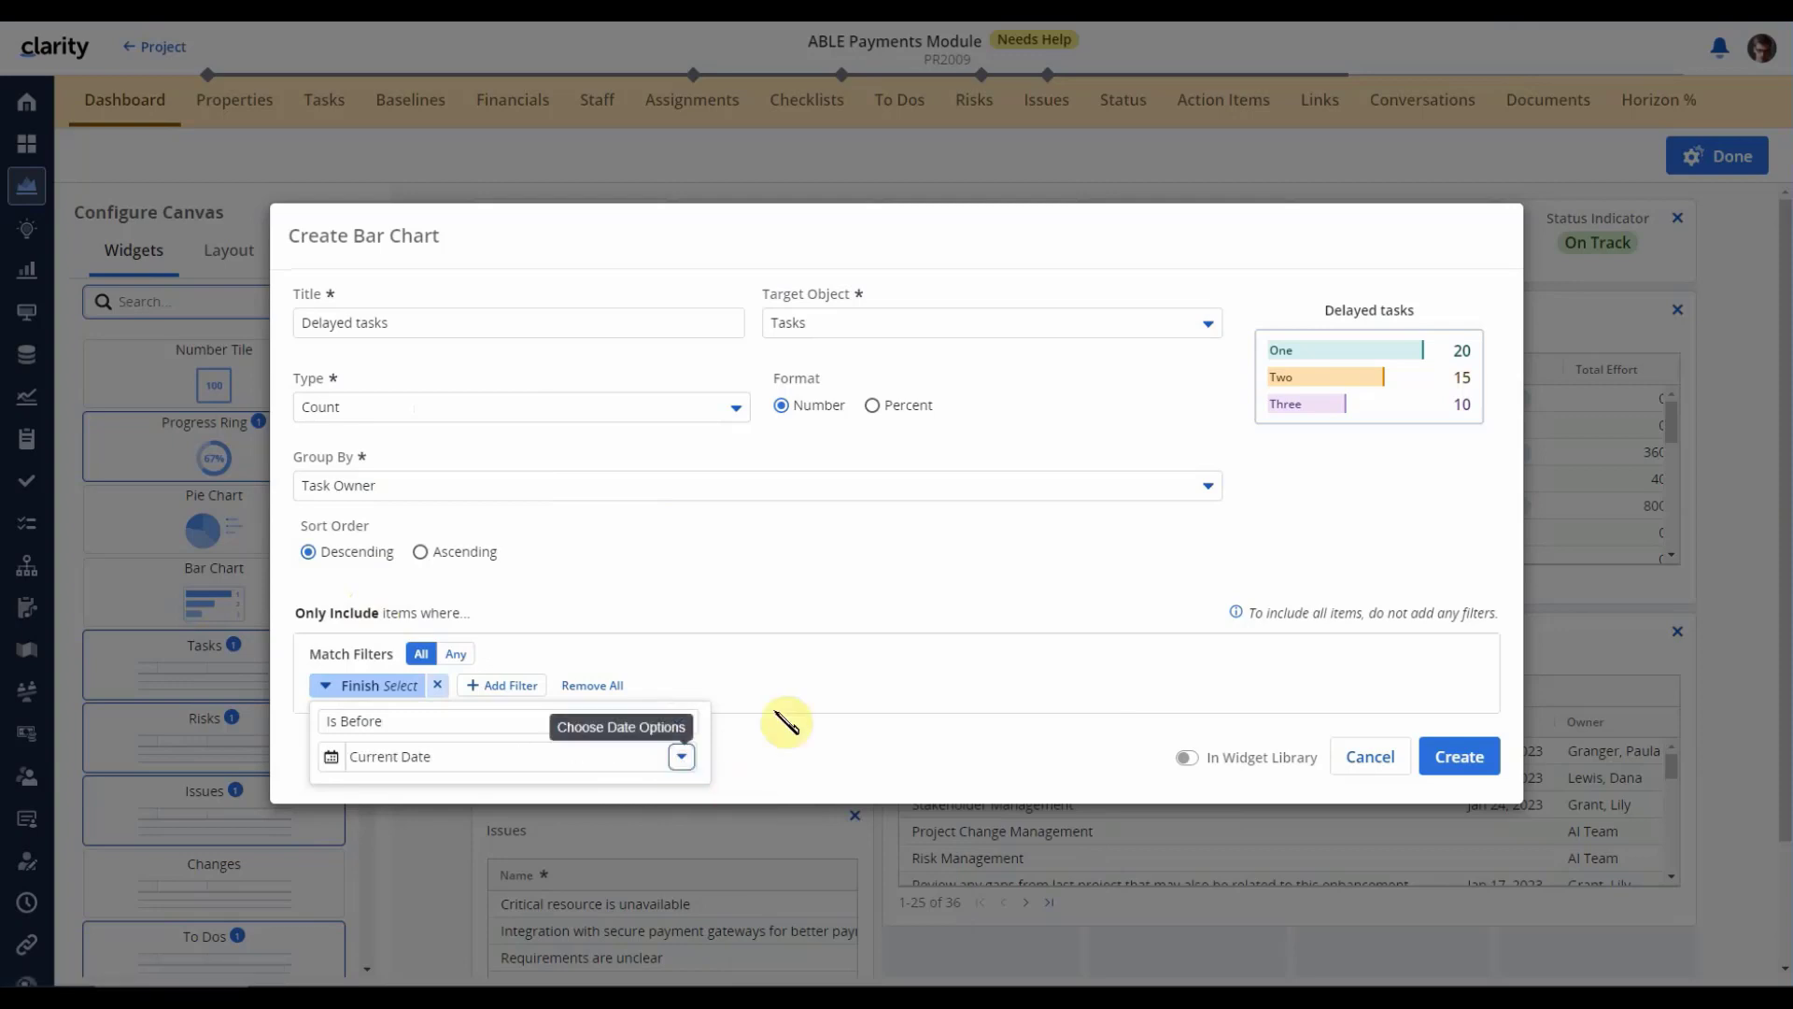
- Add a second bar chart filter that includes only tasks whose Status is not equal to Completed
click(521, 689)
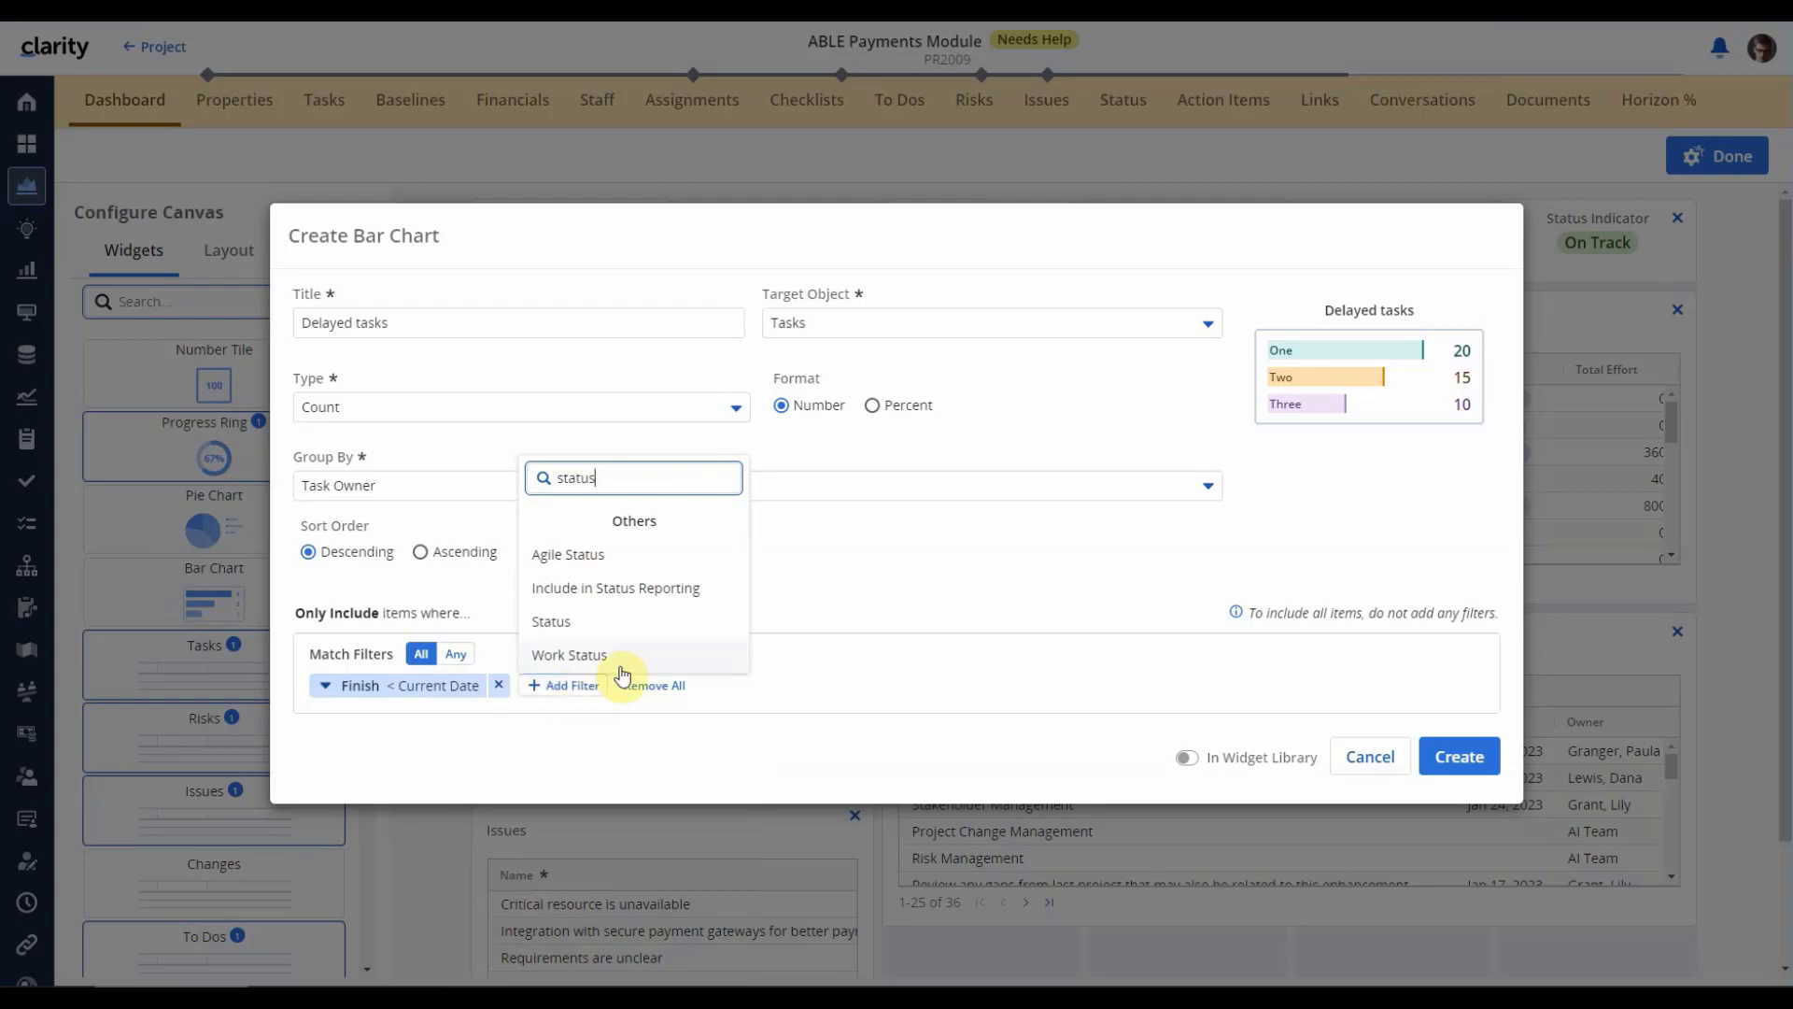
click(588, 622)
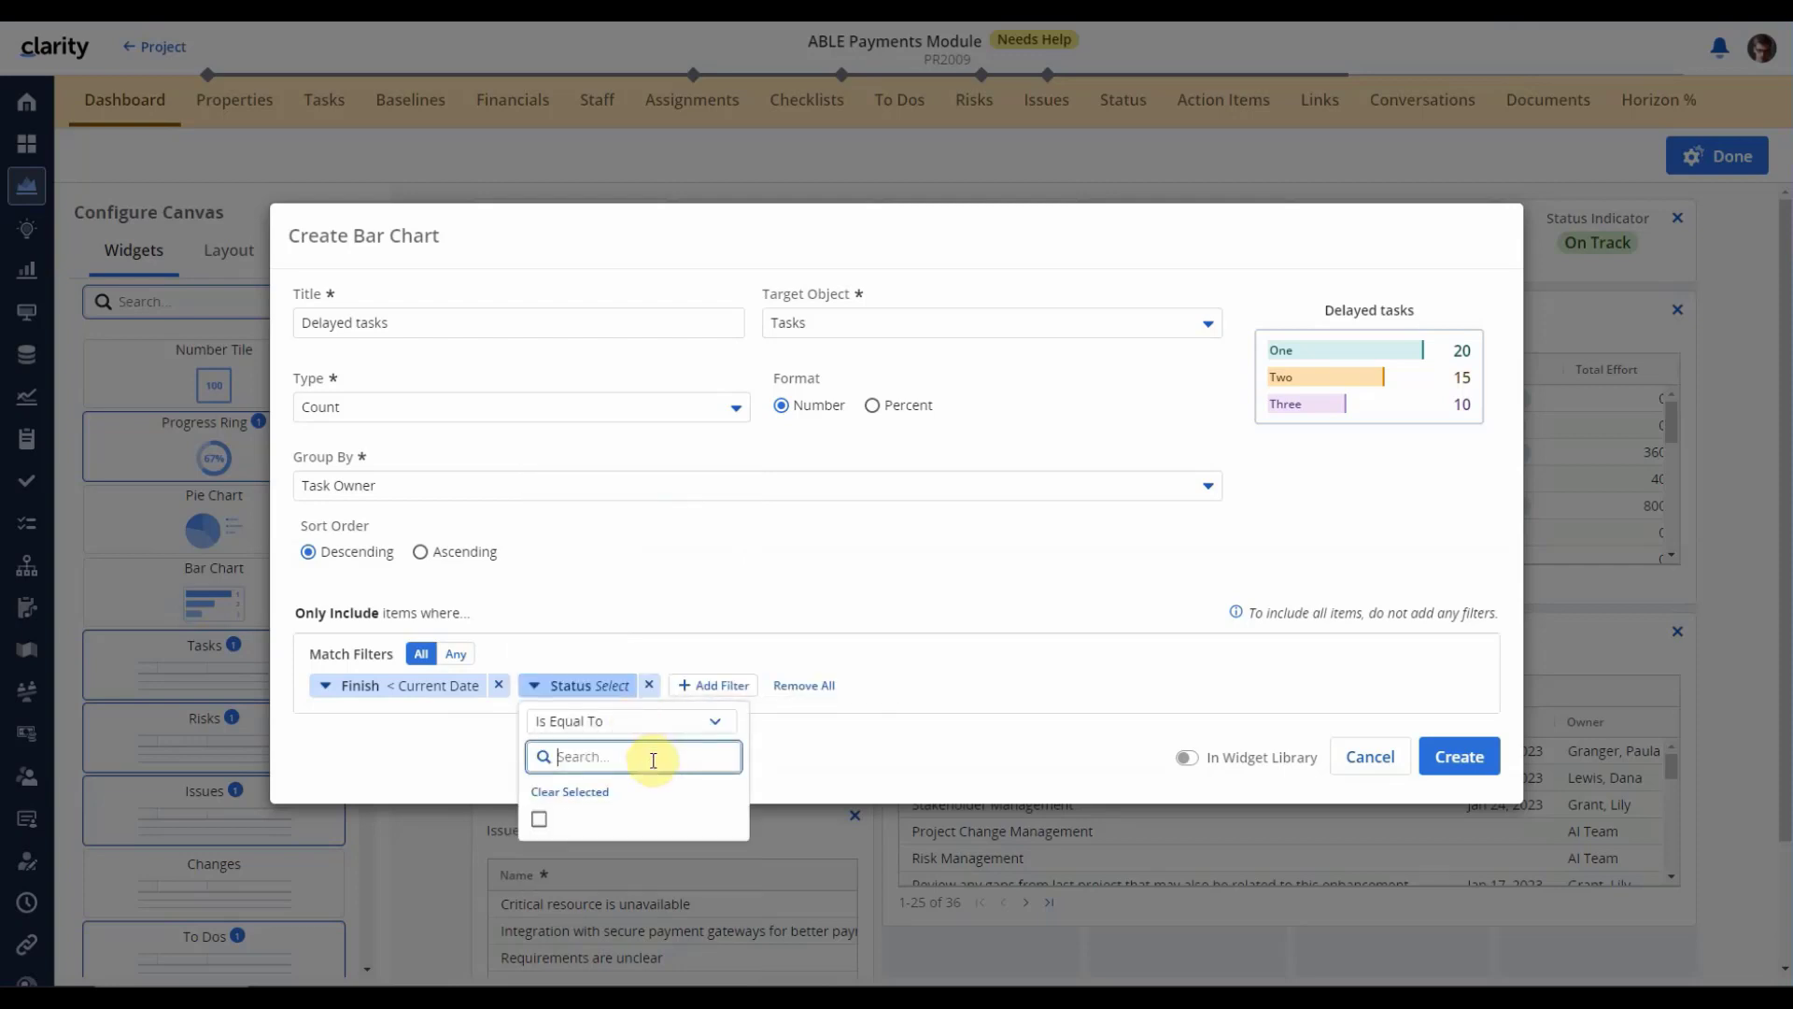
click(640, 724)
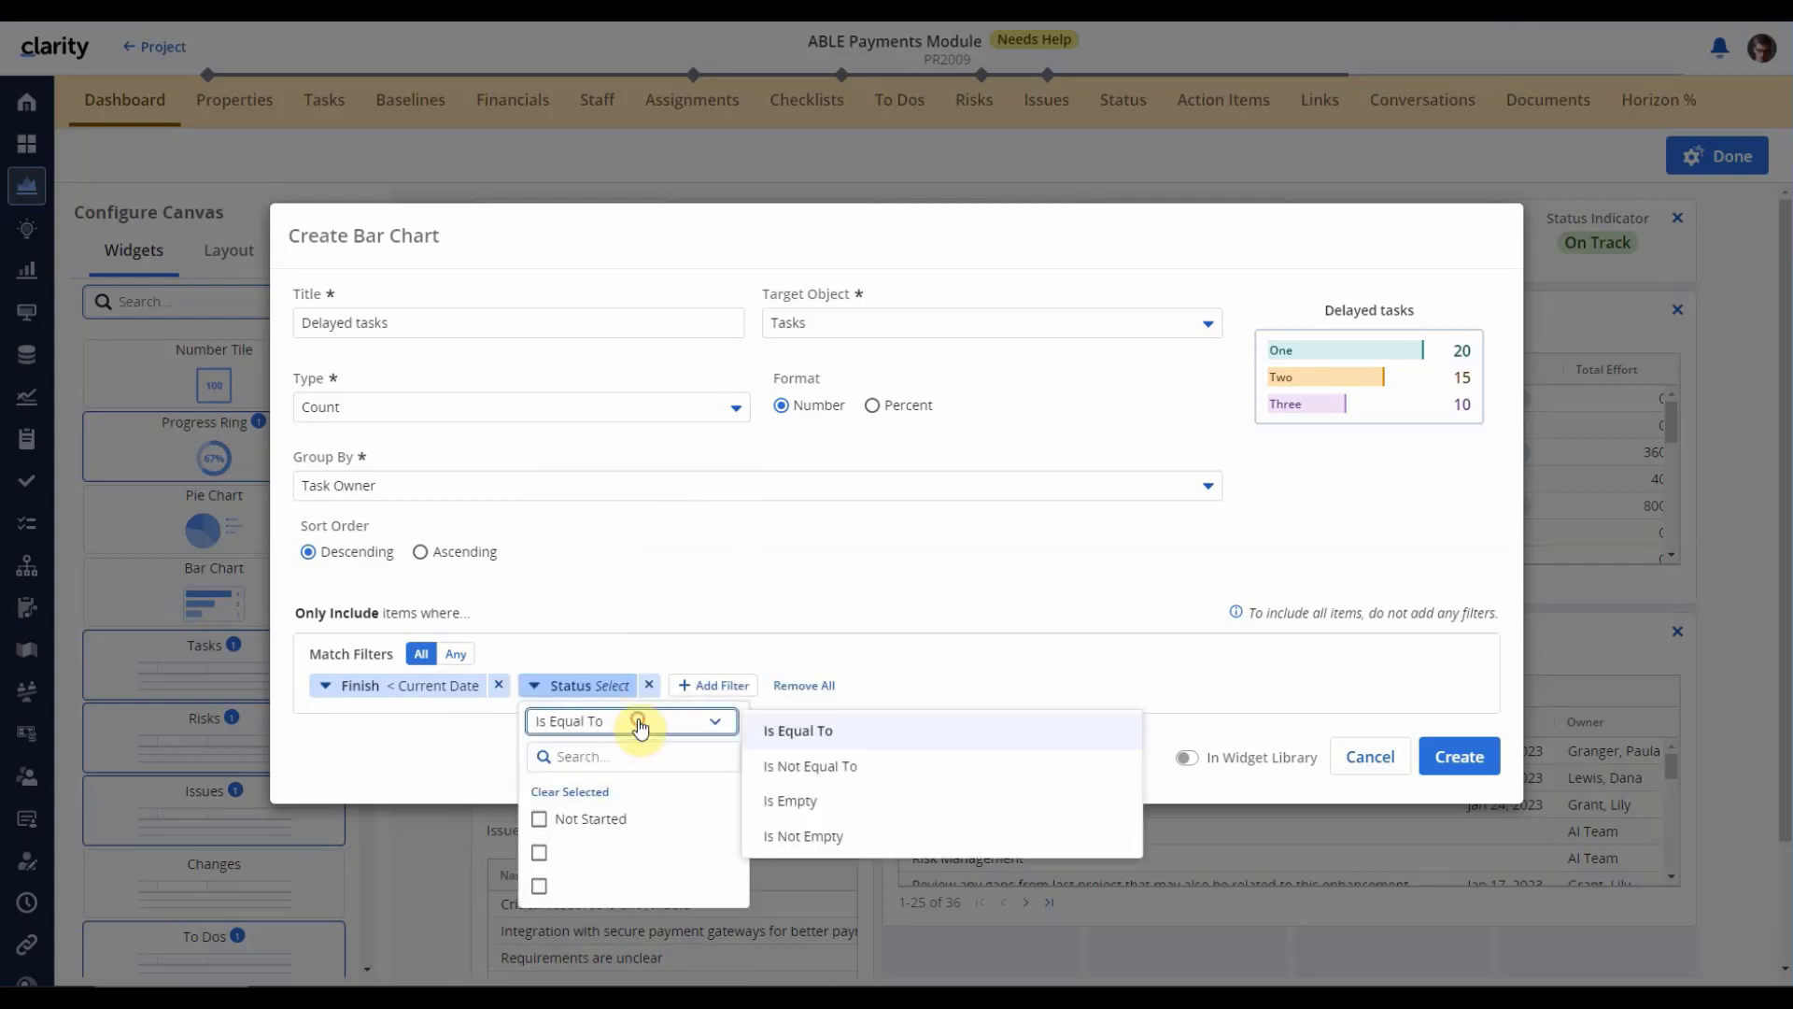
click(807, 765)
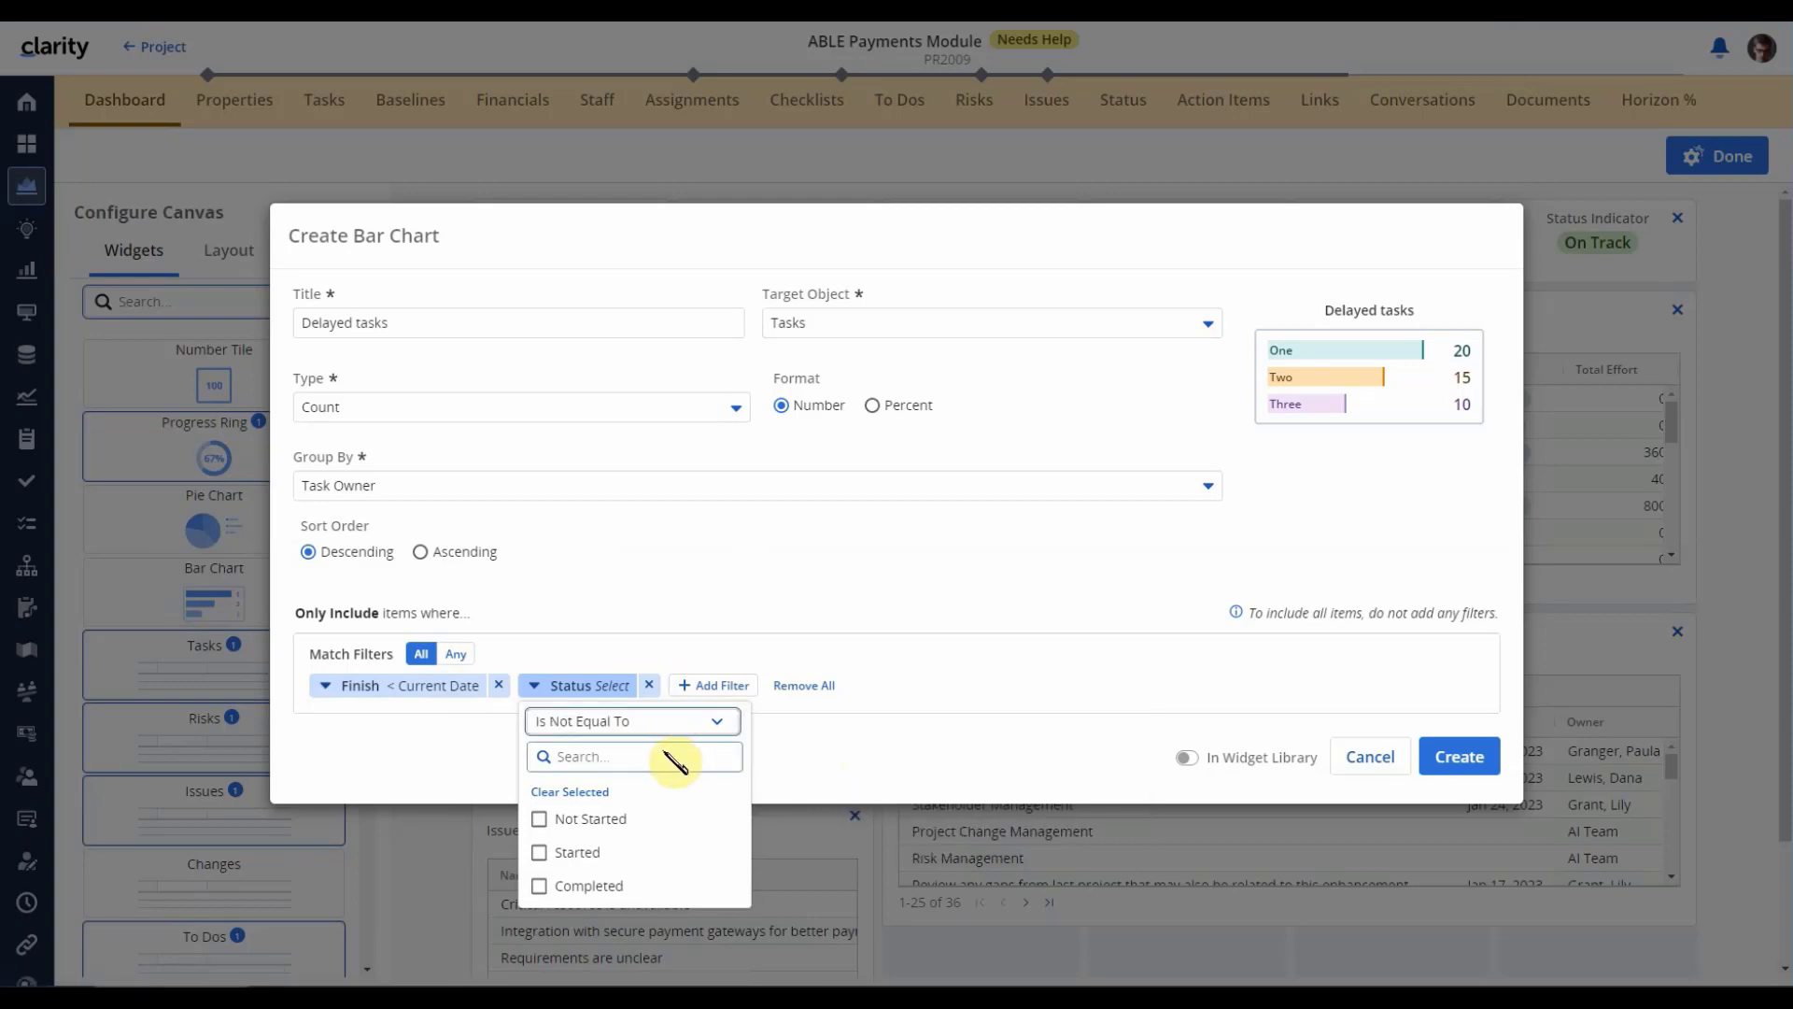
click(582, 885)
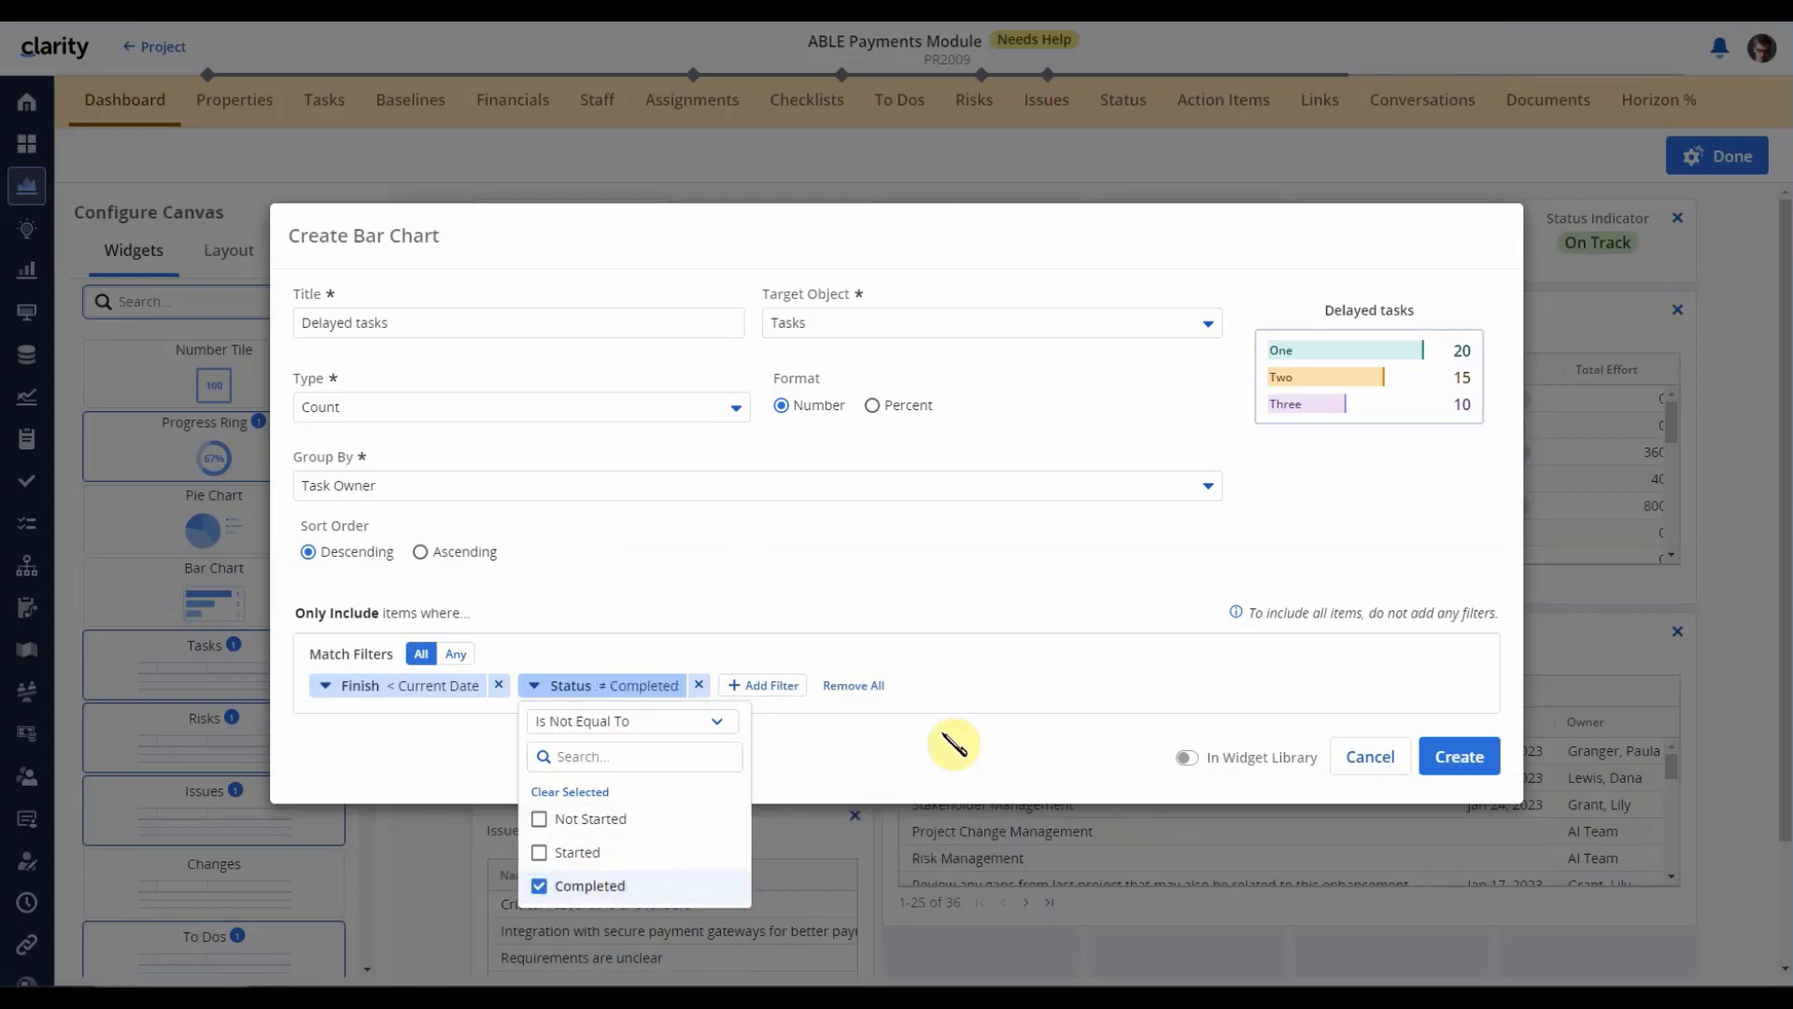
- Add a third bar chart filter that includes only items whose Is Task is equal to Yes
click(972, 748)
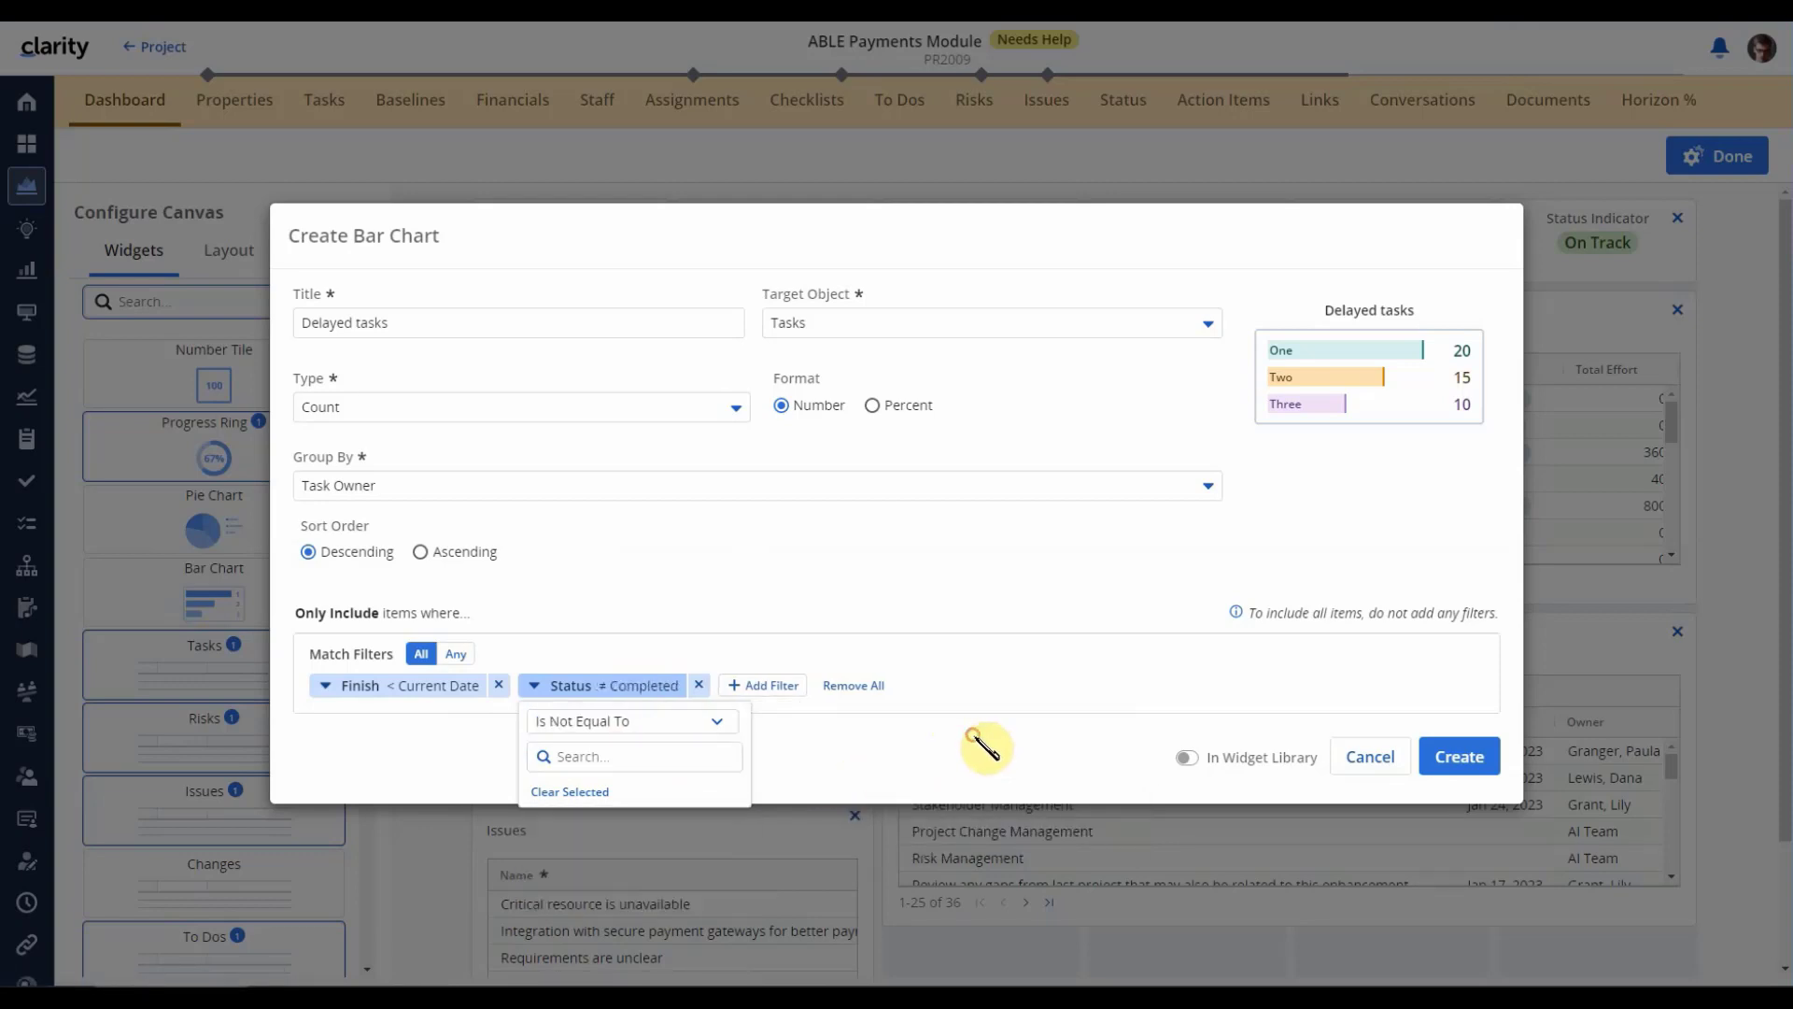
click(778, 689)
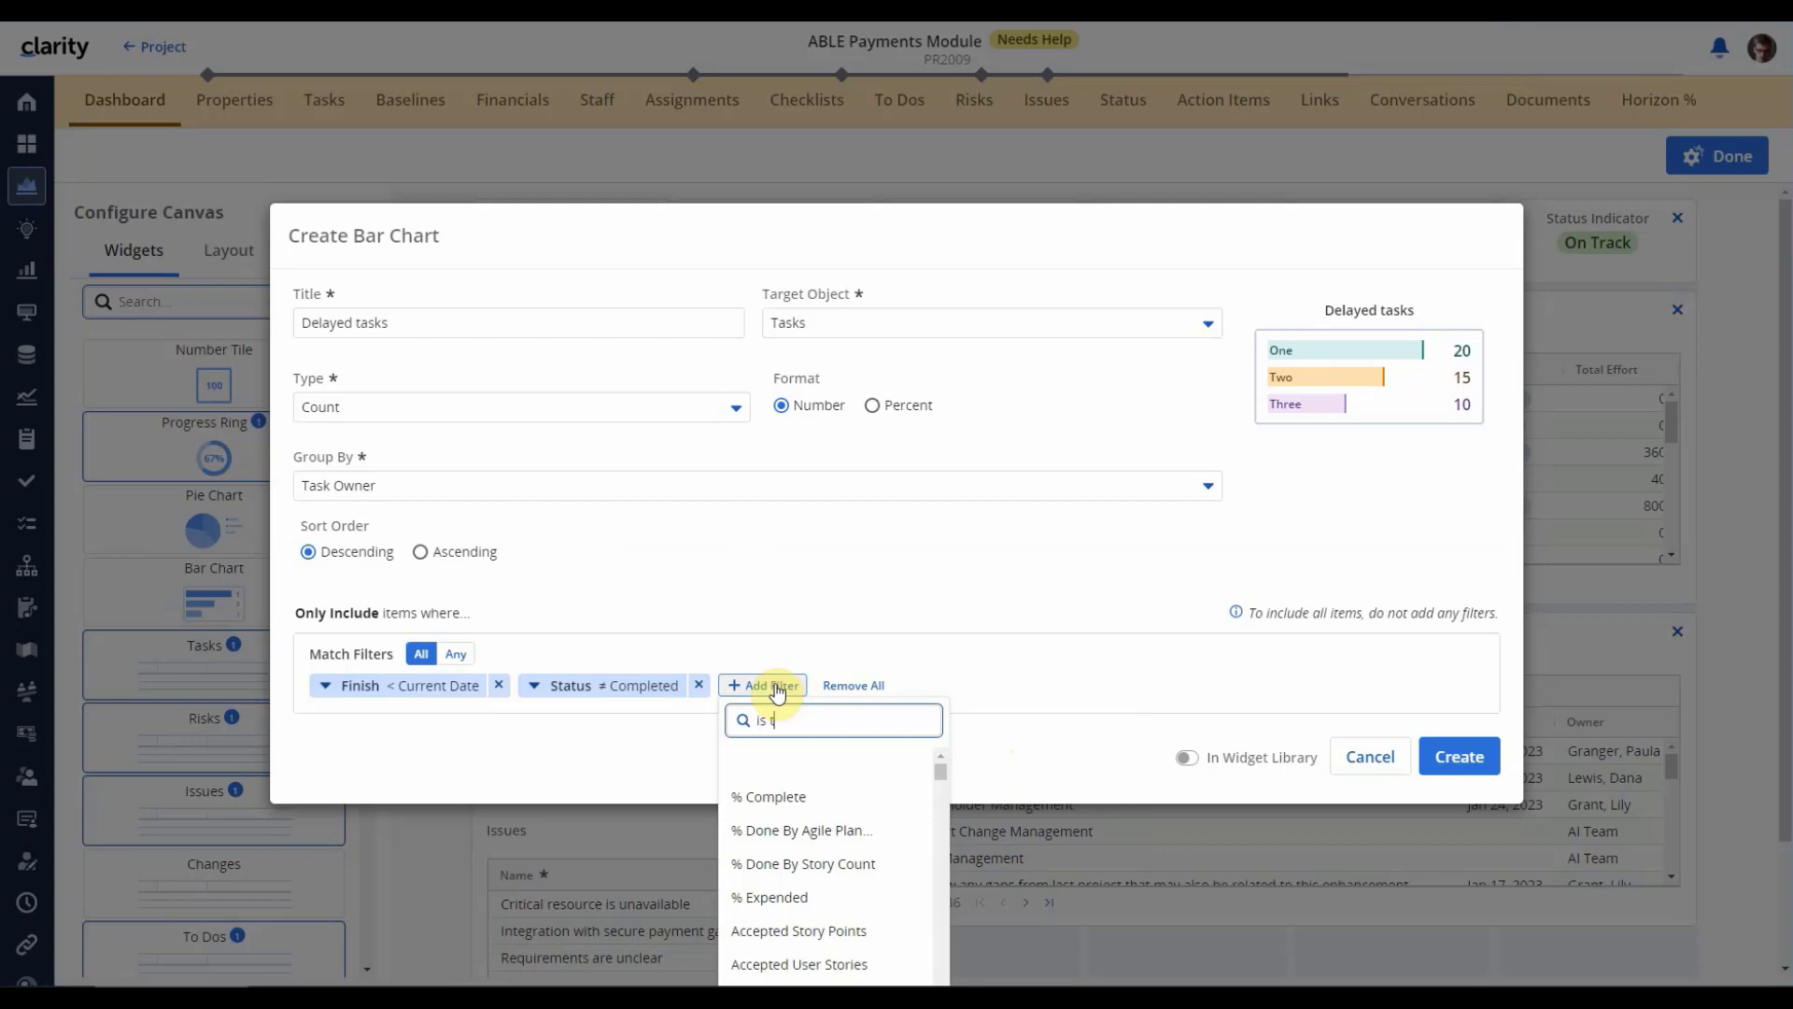
text(is task)
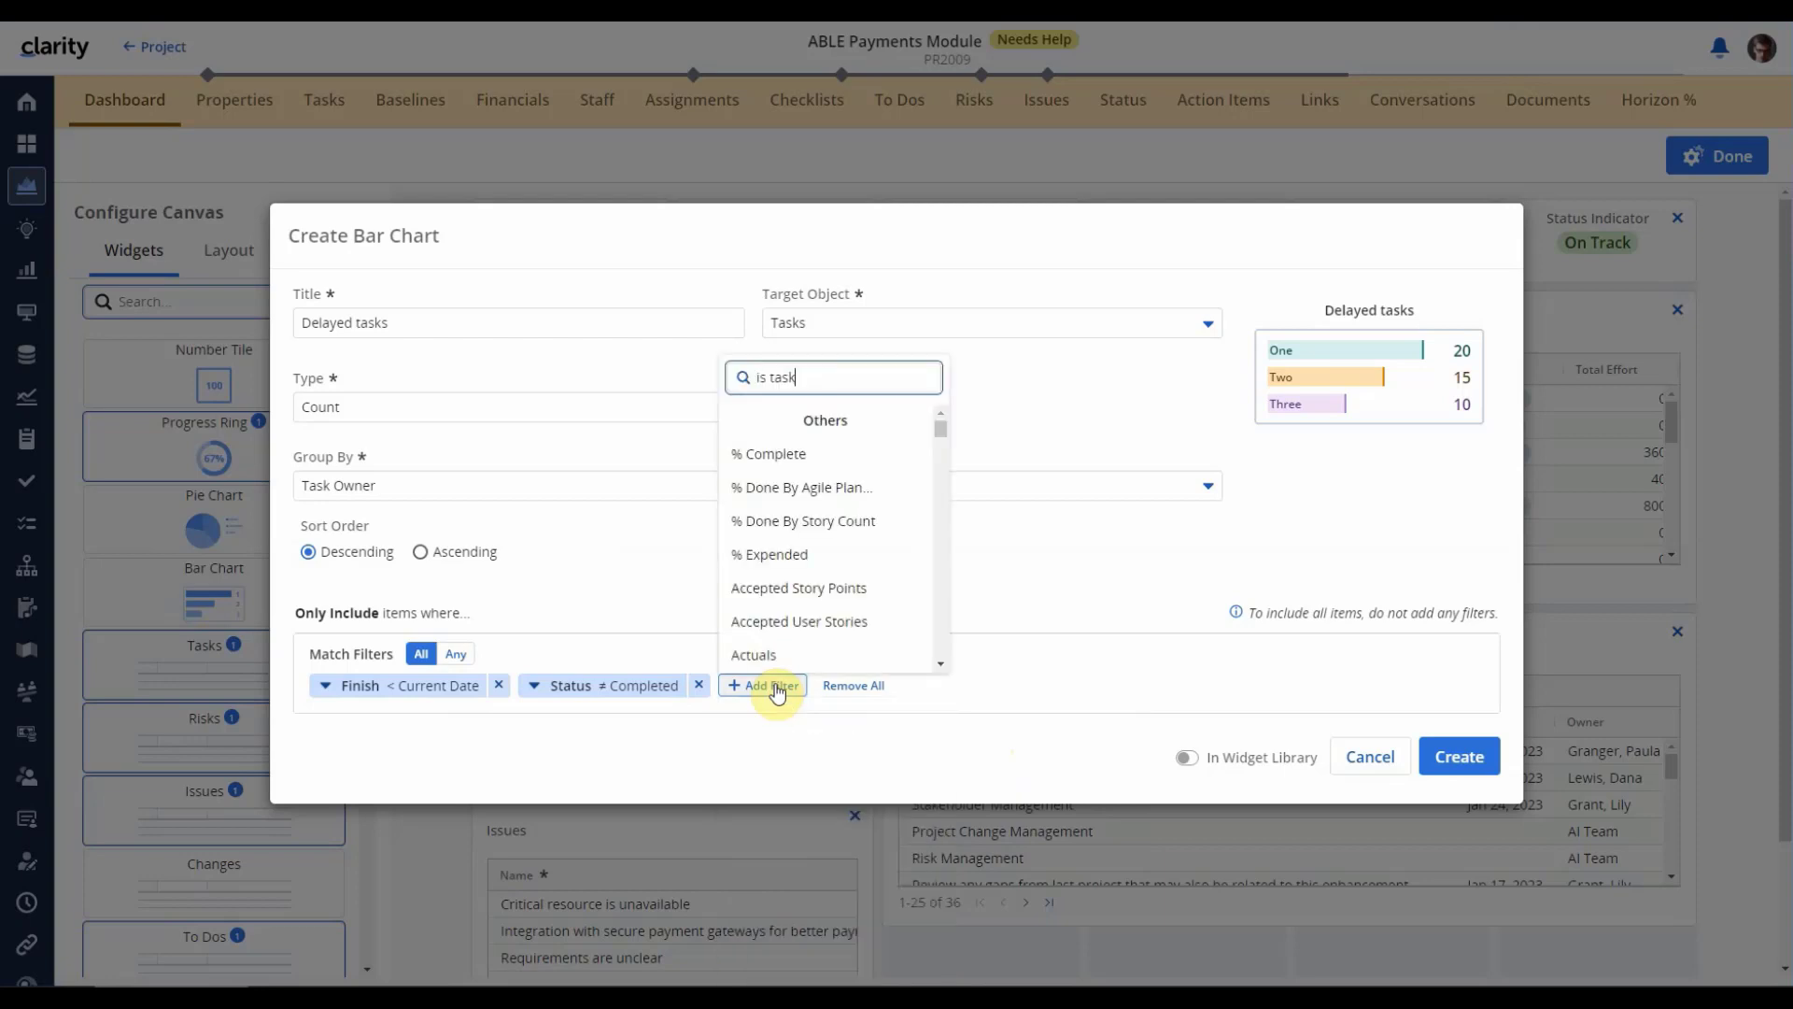
click(766, 658)
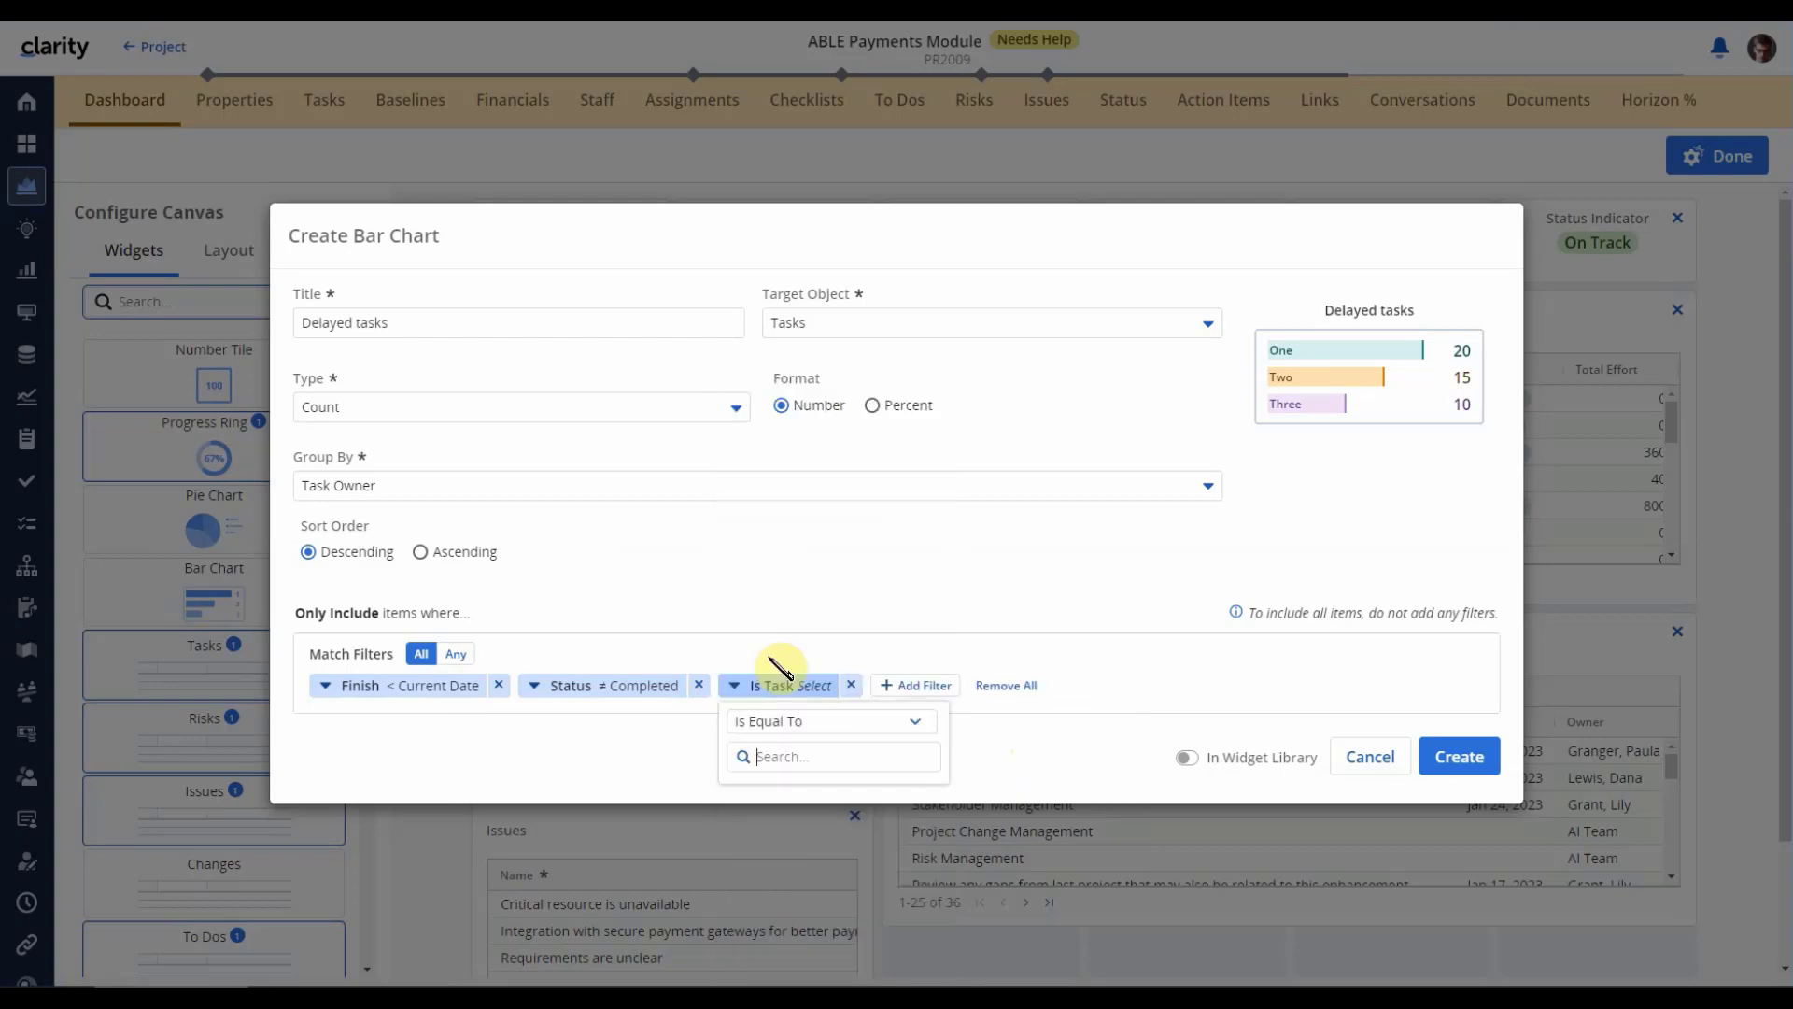
click(761, 833)
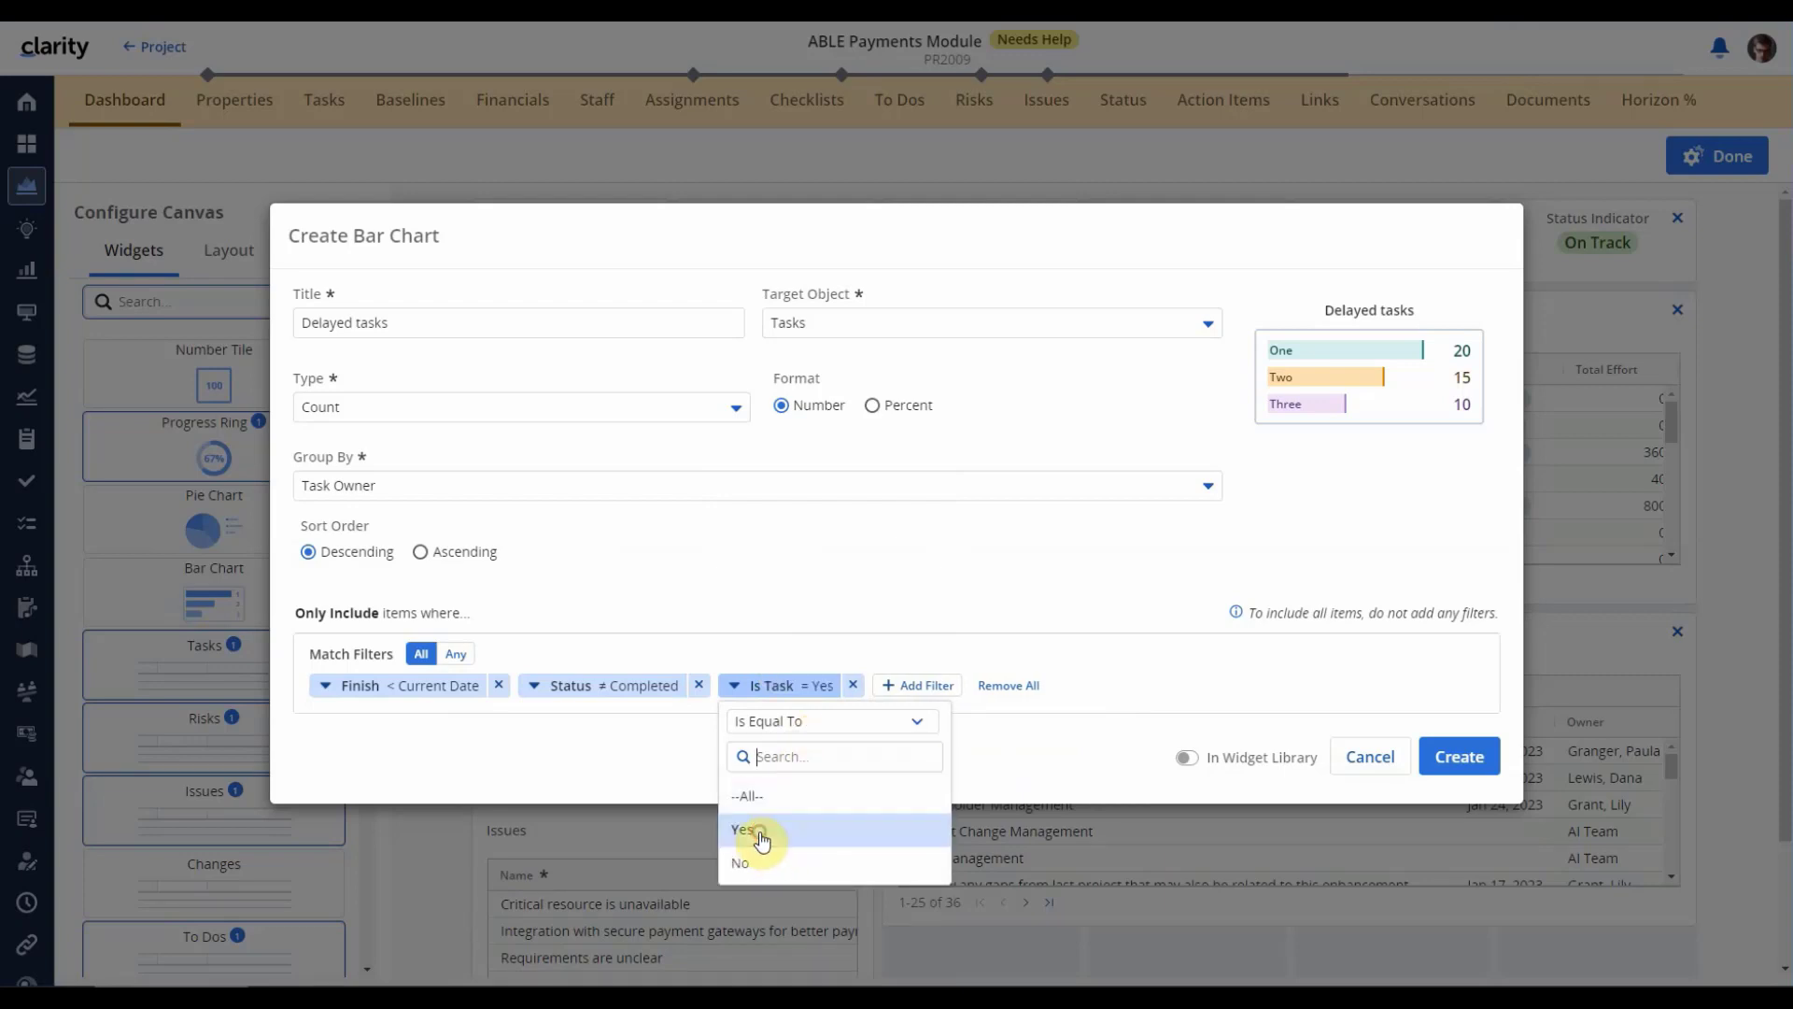
click(616, 783)
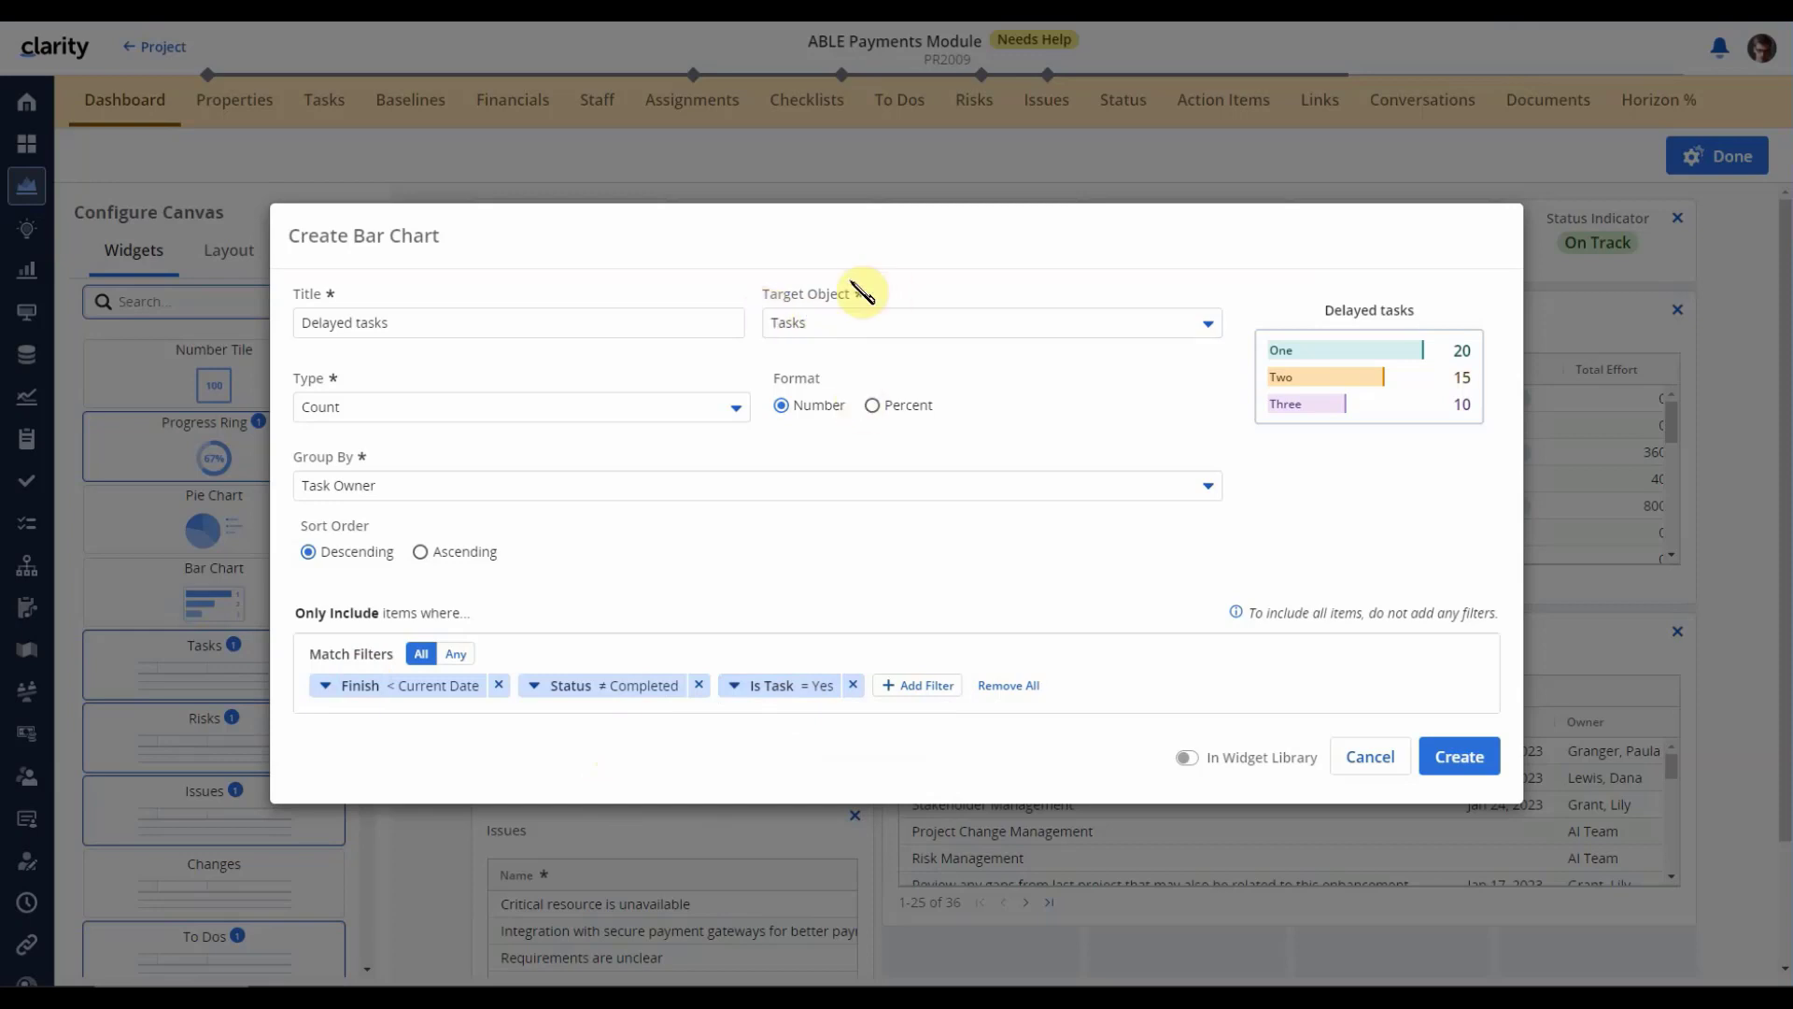
- Create the Delayed tasks bar chart and finish configuring the dashboard
click(1457, 758)
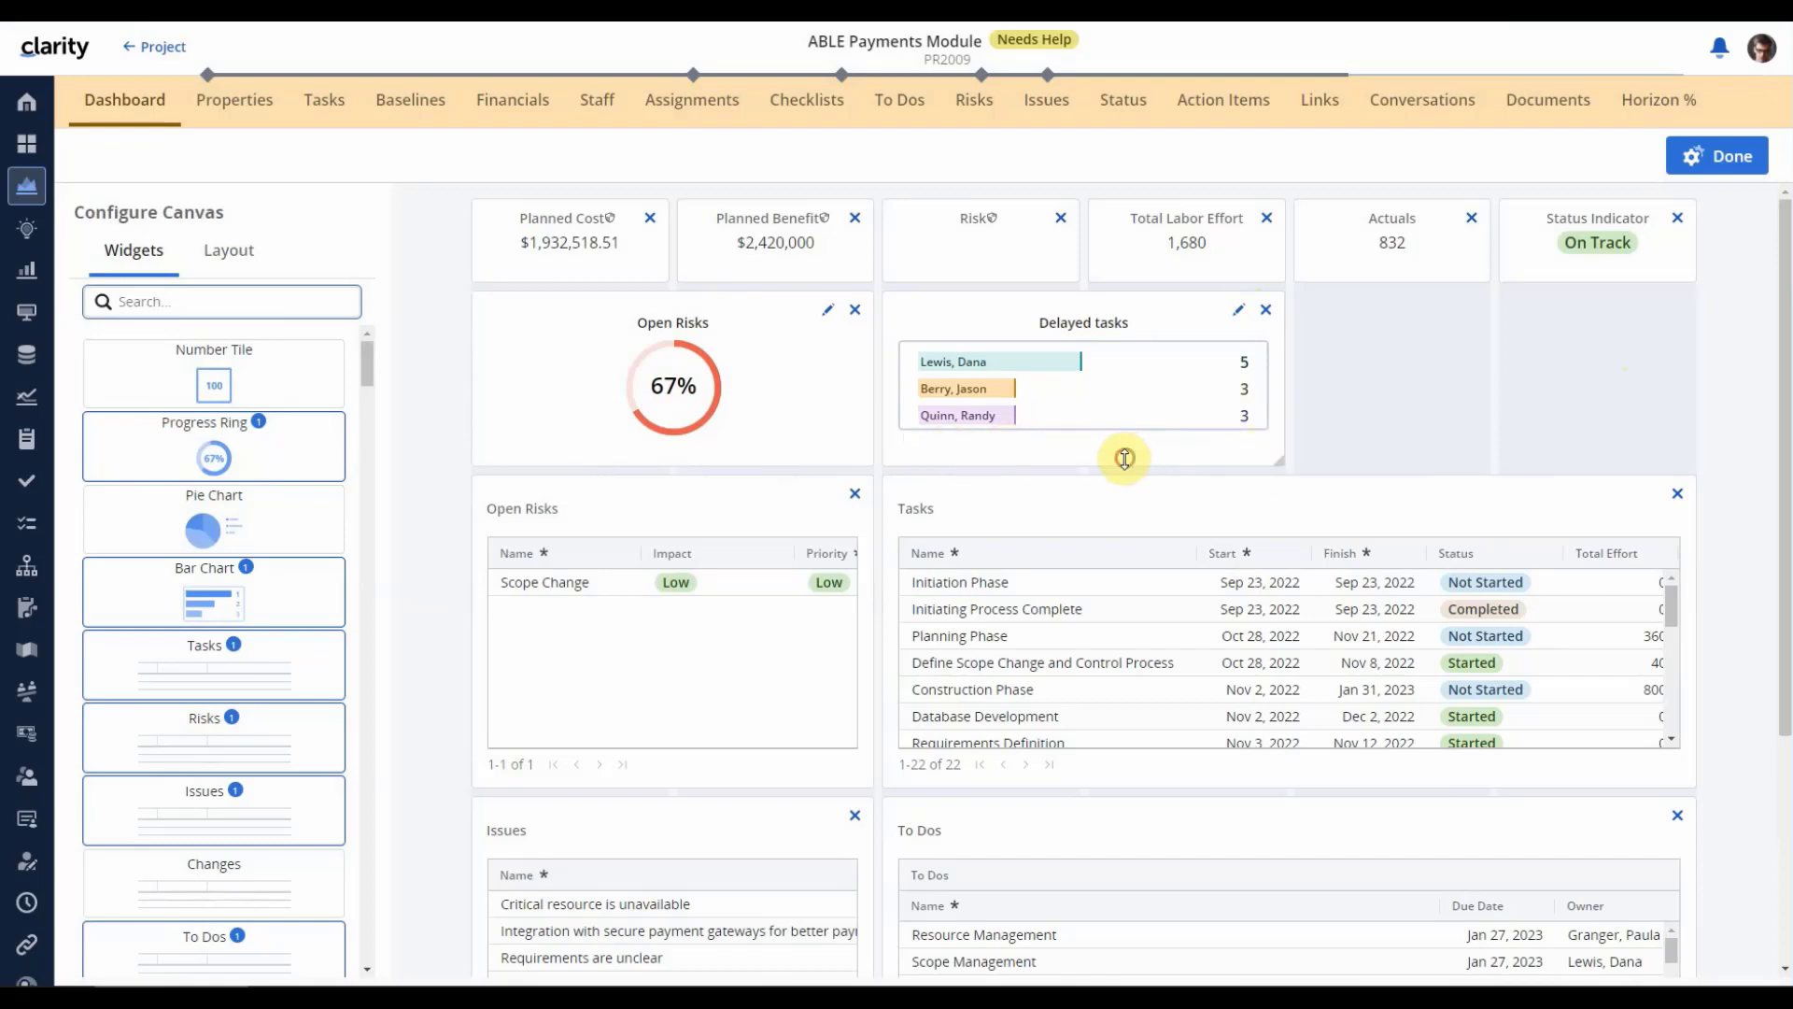
drag(1277, 461, 1136, 443)
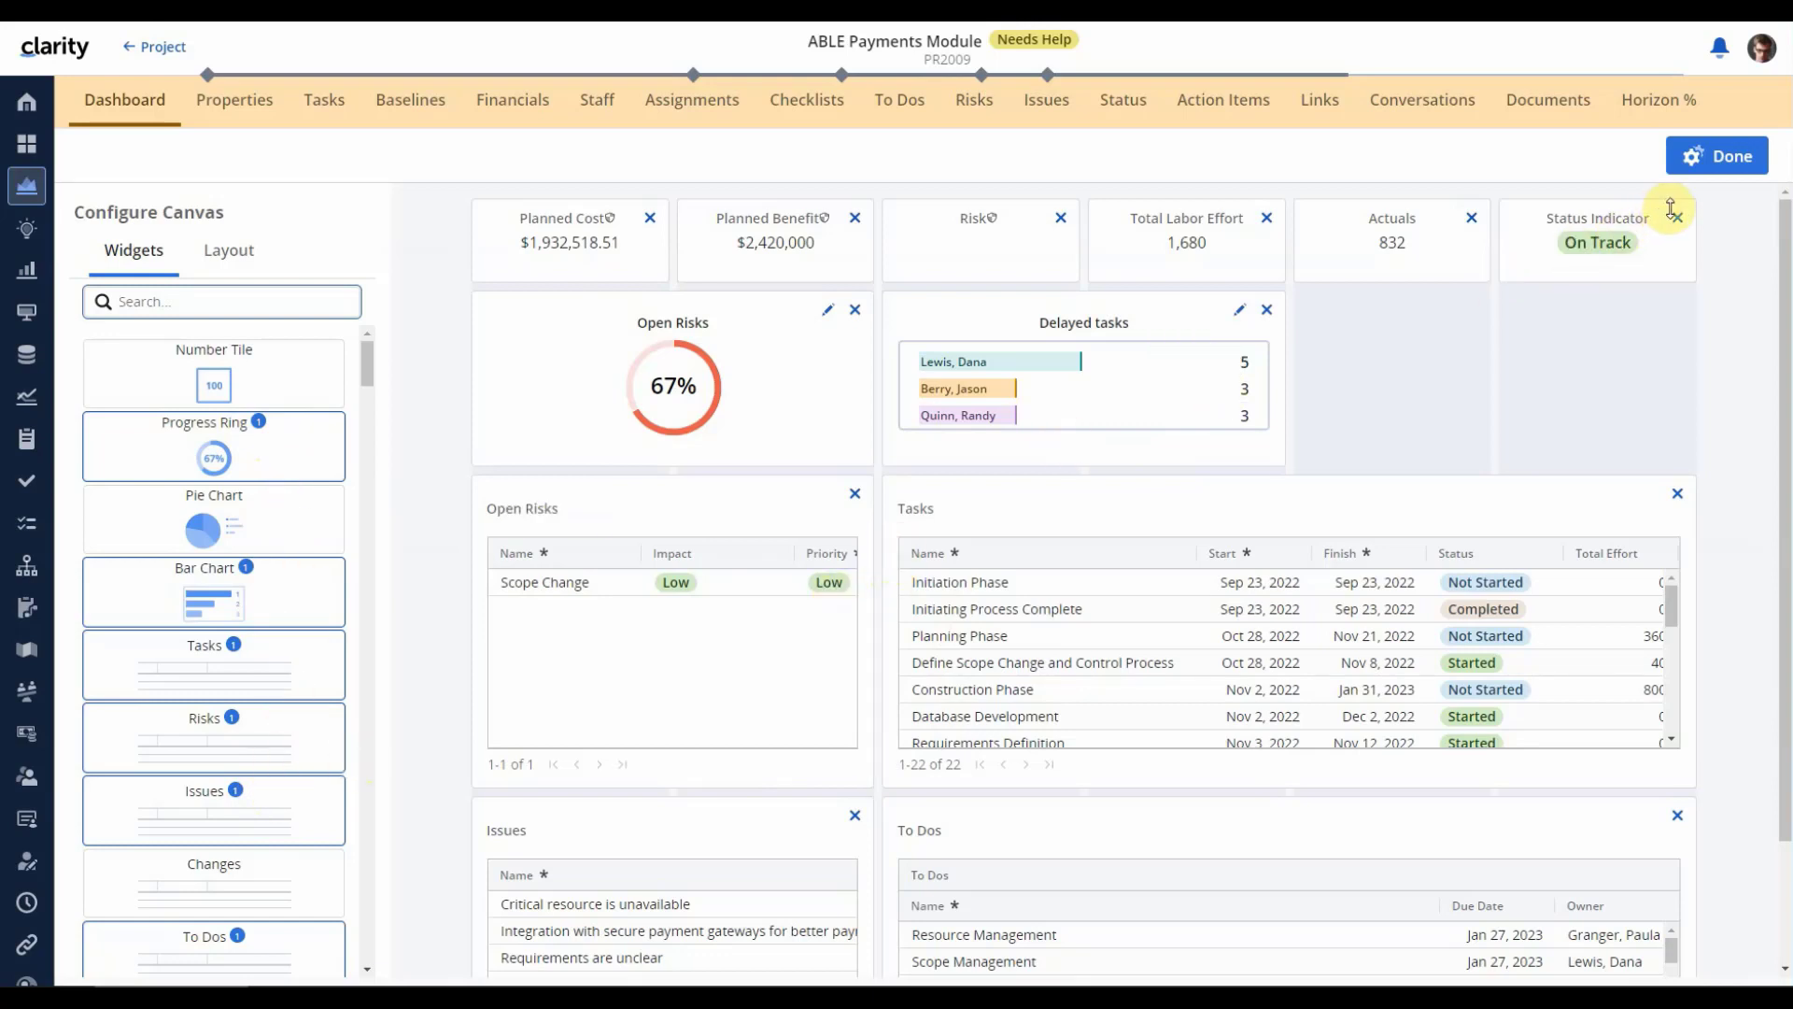
click(1726, 168)
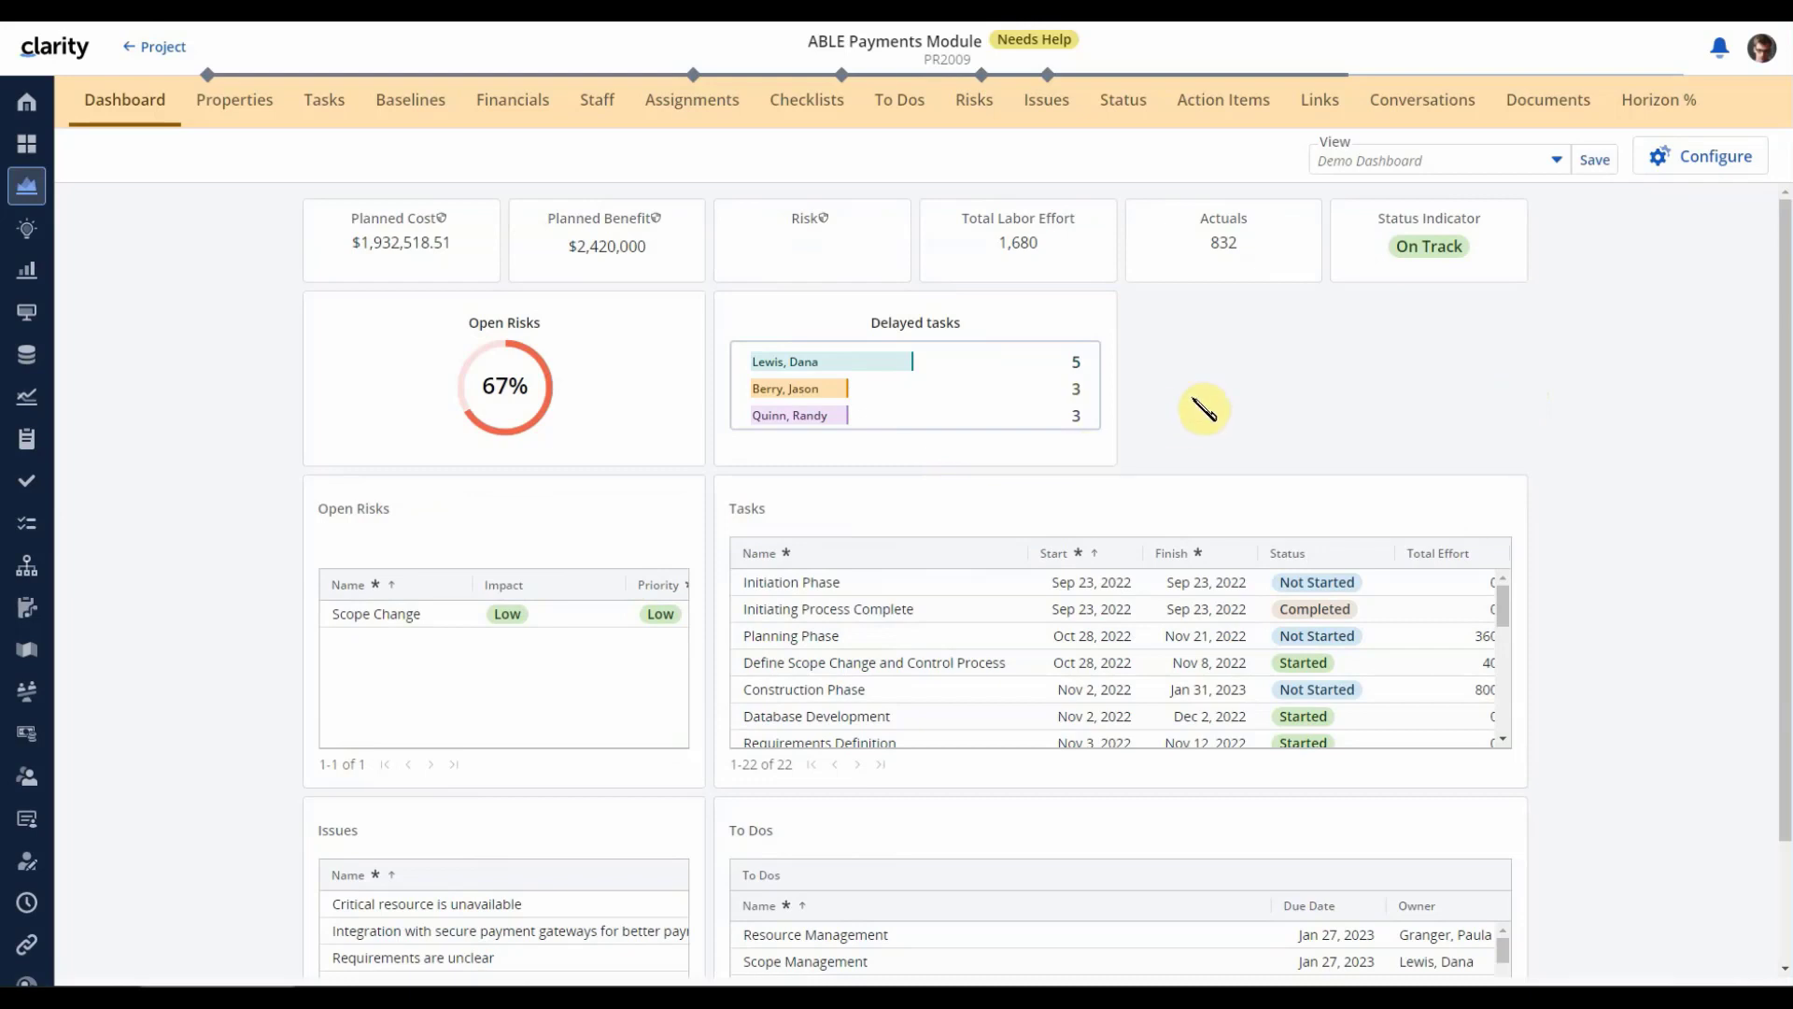
- Reopen the dashboard configuration and retitle the Open Risks progress ring as Open Risk
click(1693, 162)
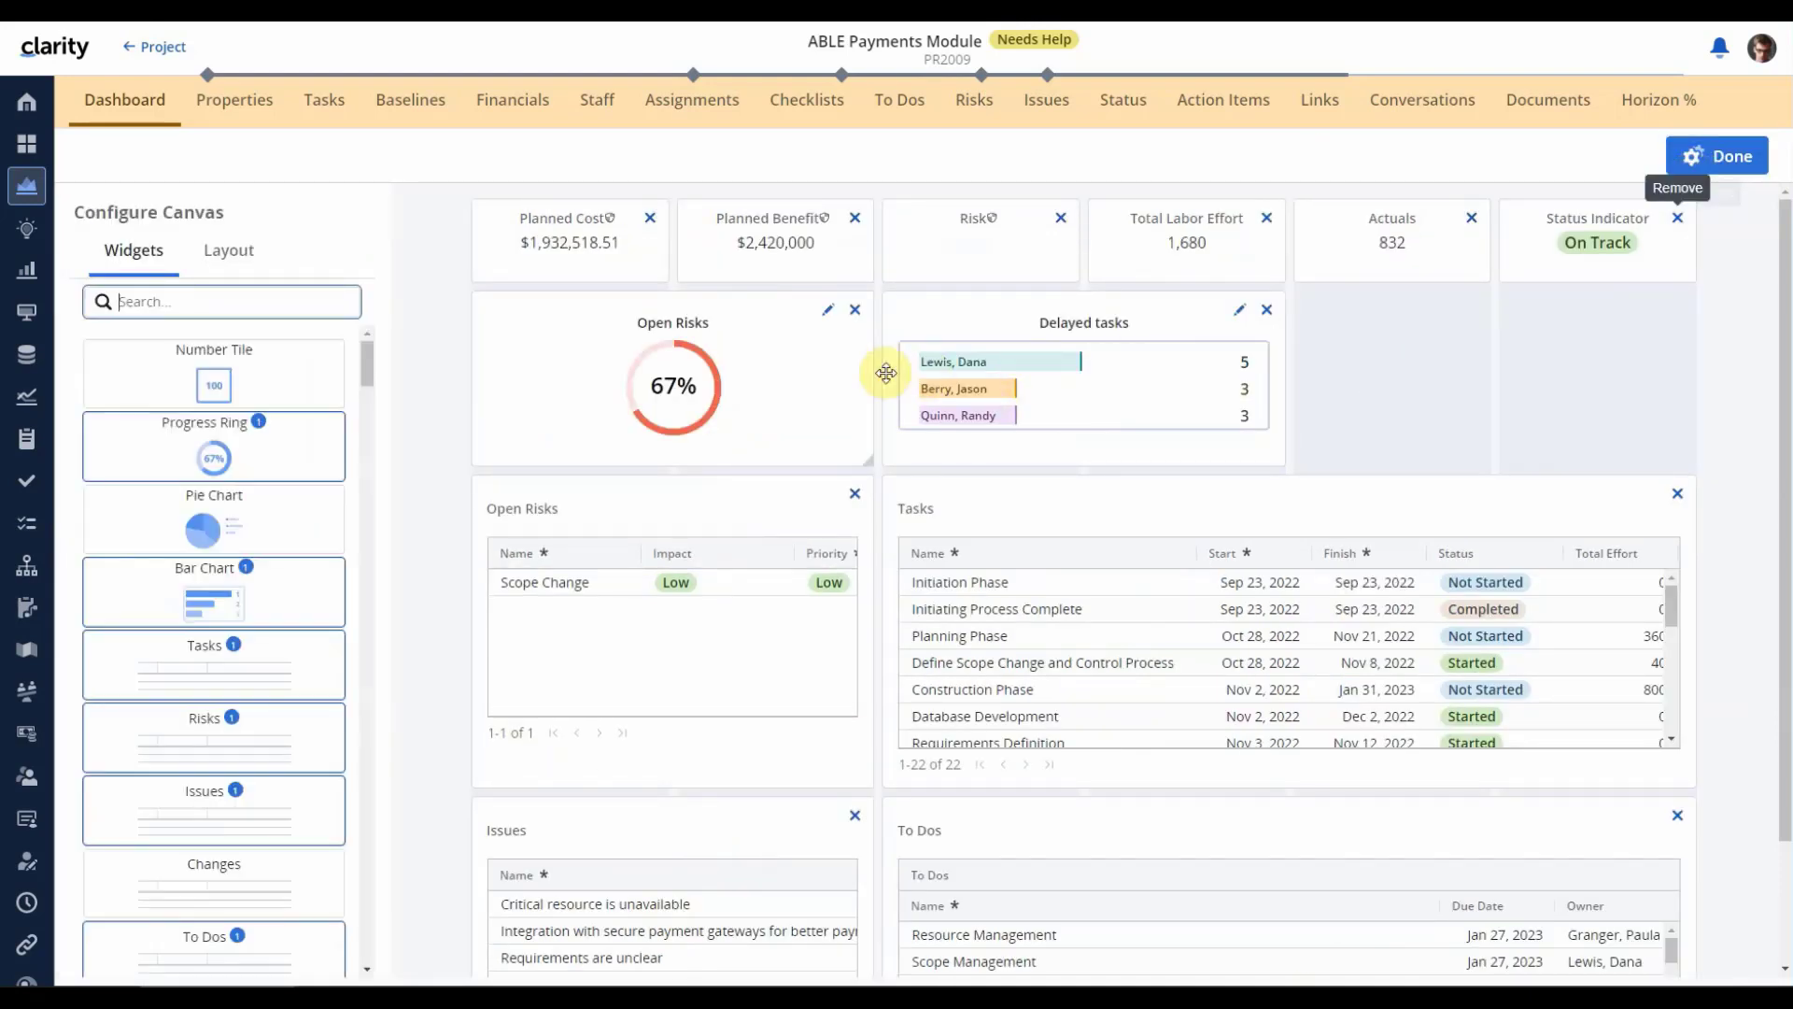
click(827, 319)
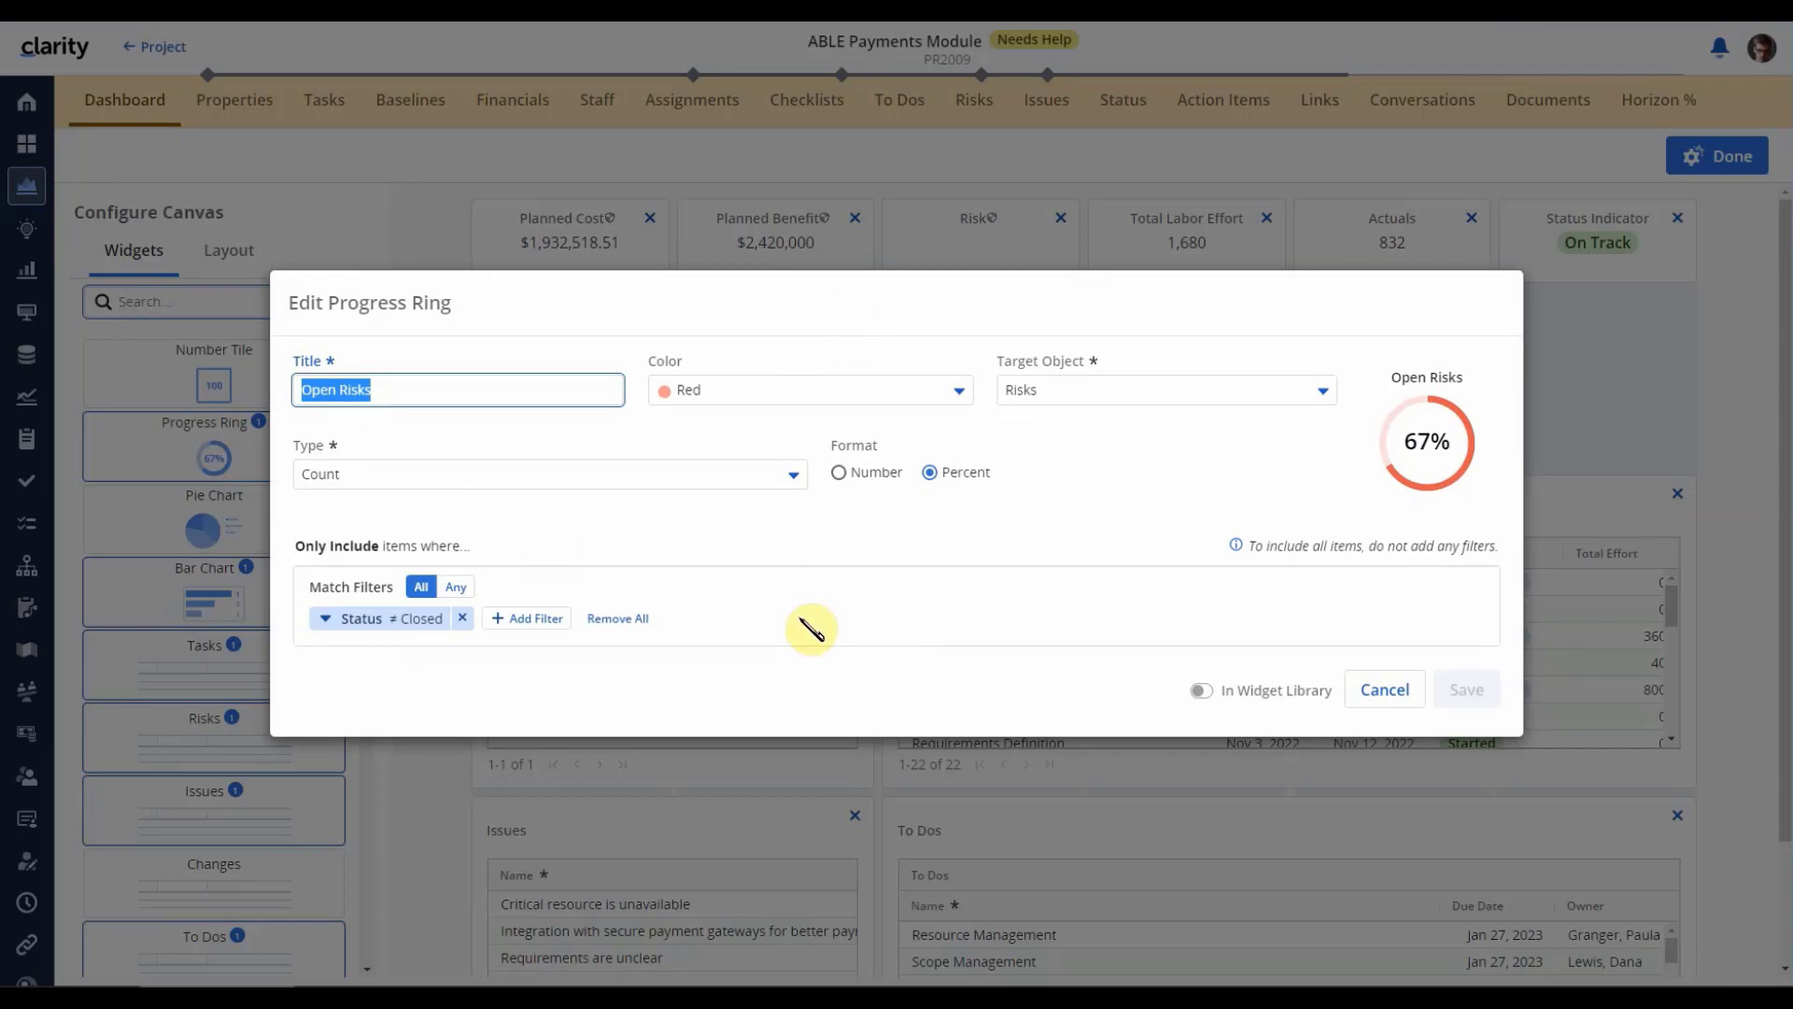
click(387, 385)
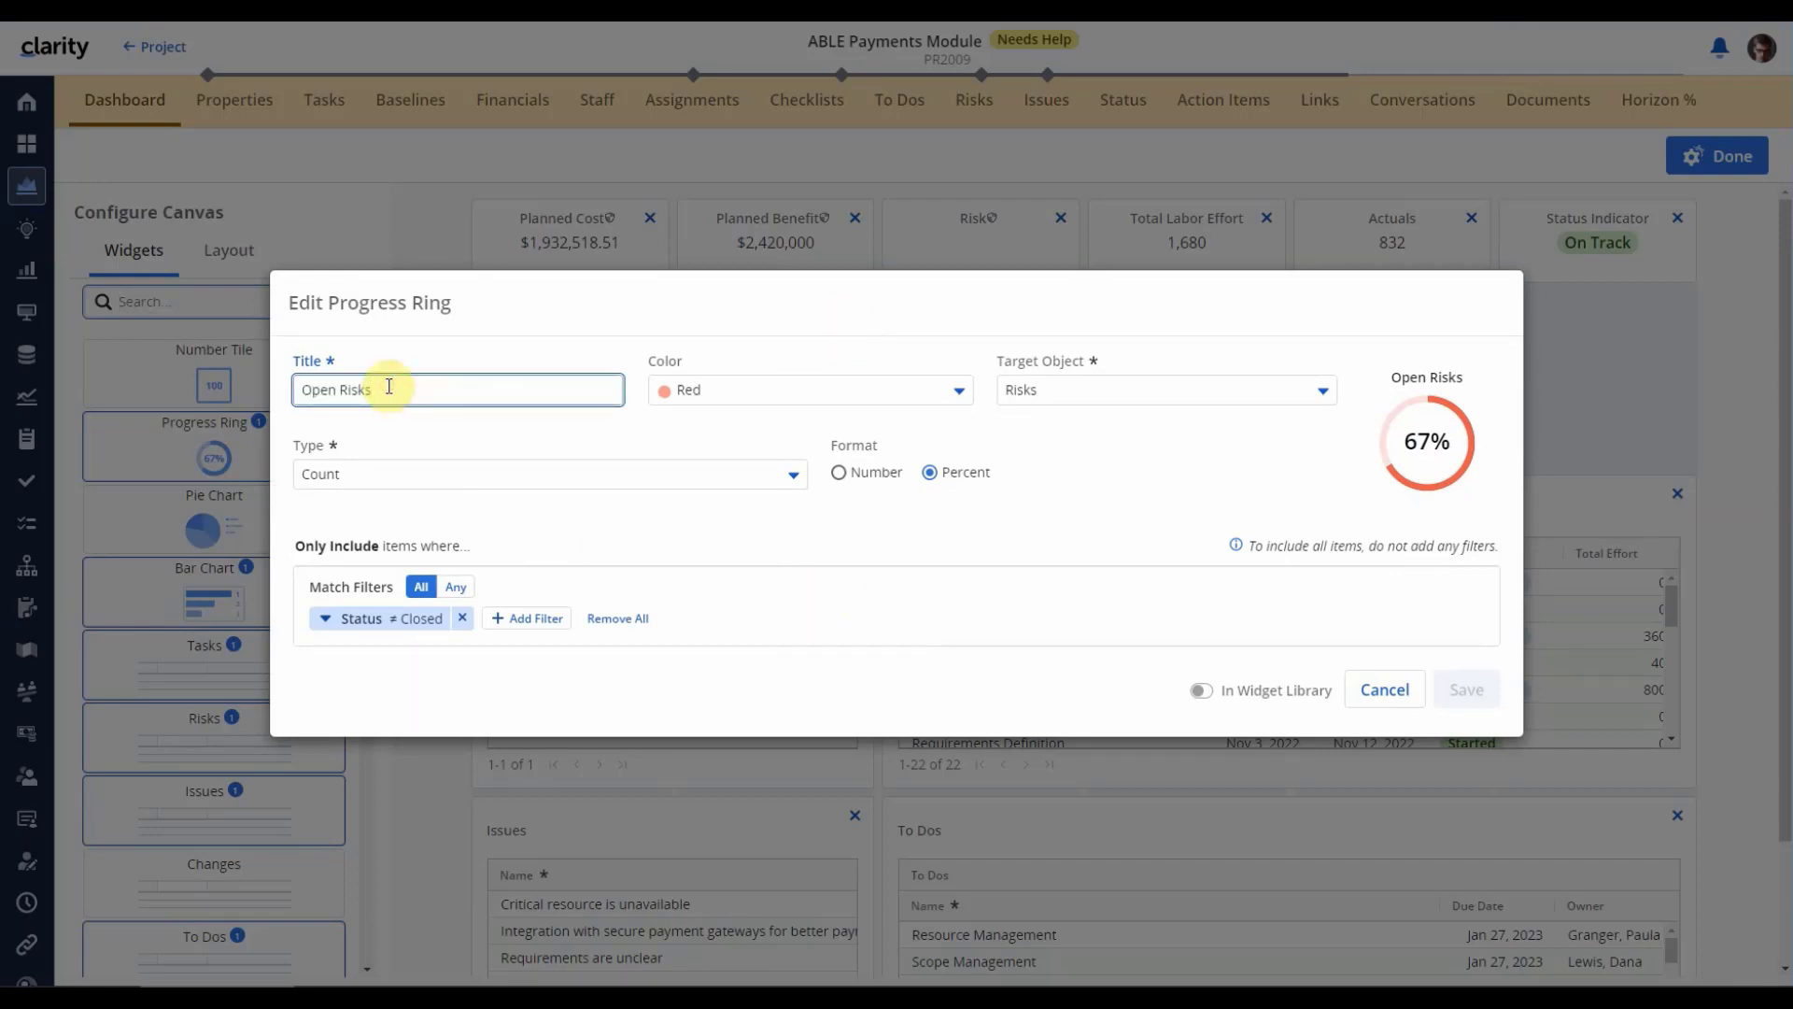
key(BackSpace)
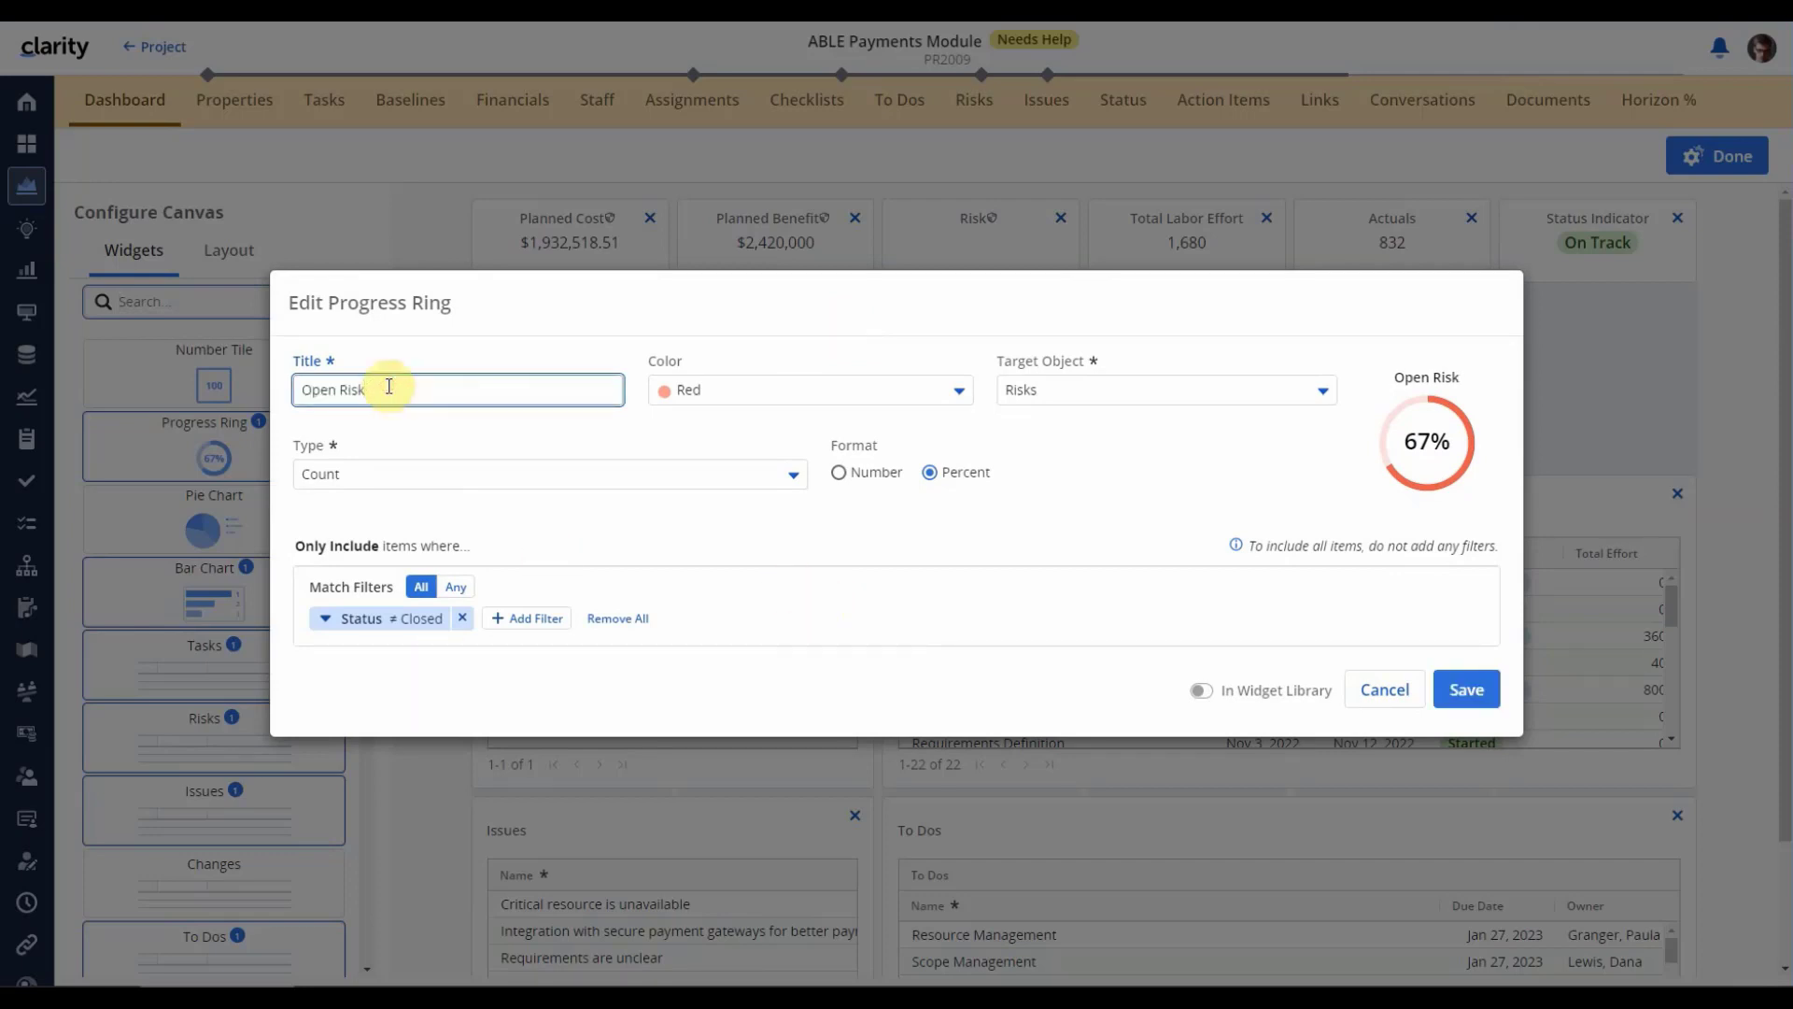
click(1466, 690)
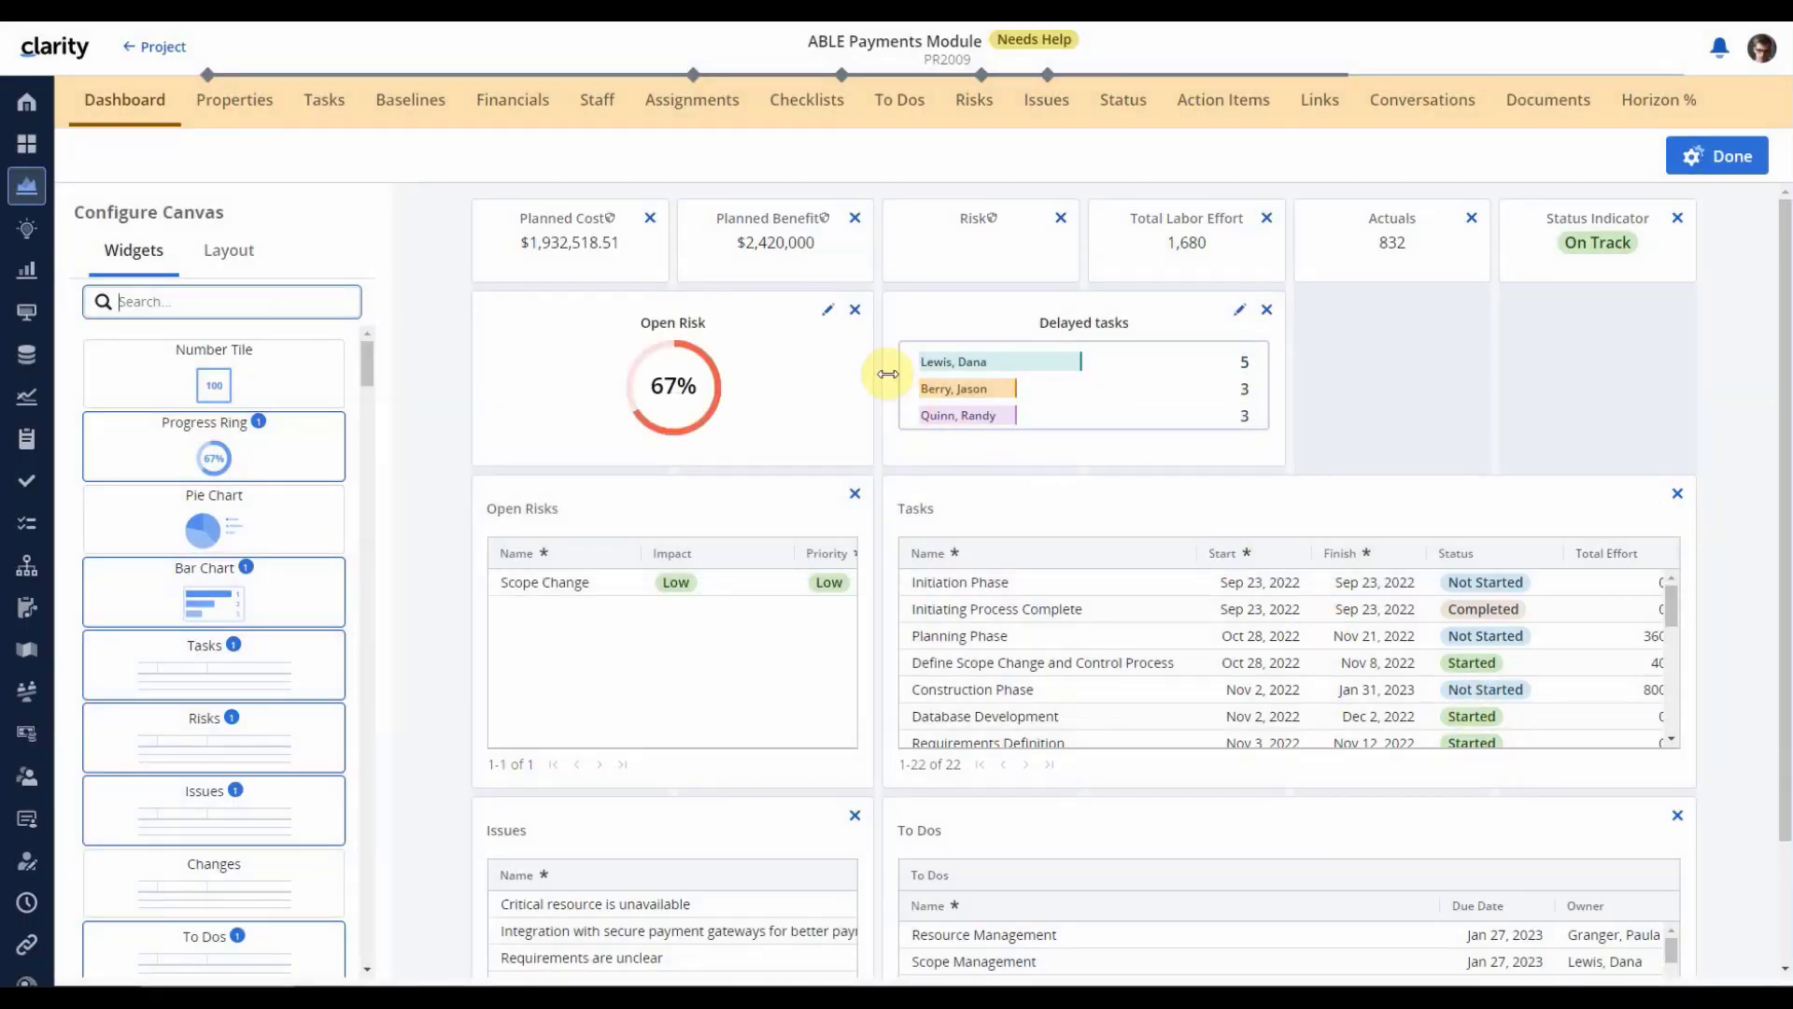
- Remove the Open Risk progress ring from the canvas and save the configured layout to the Demo Dashboard view
click(855, 311)
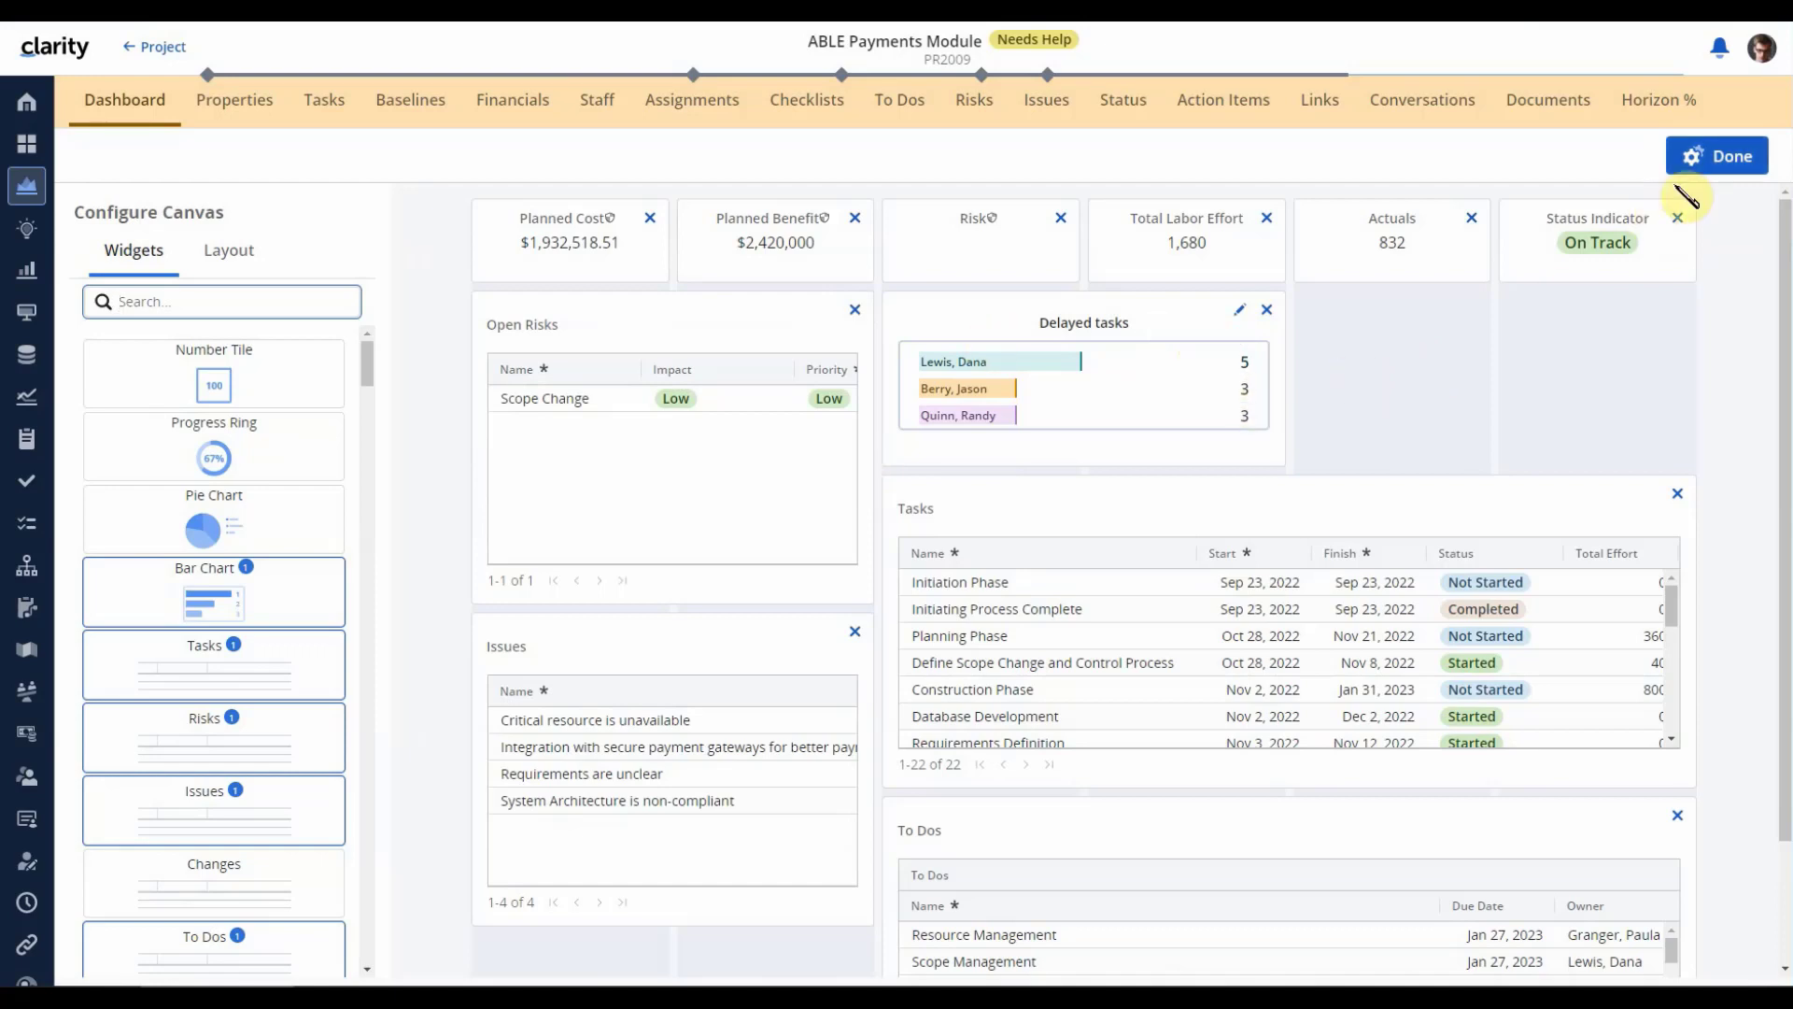
click(1719, 159)
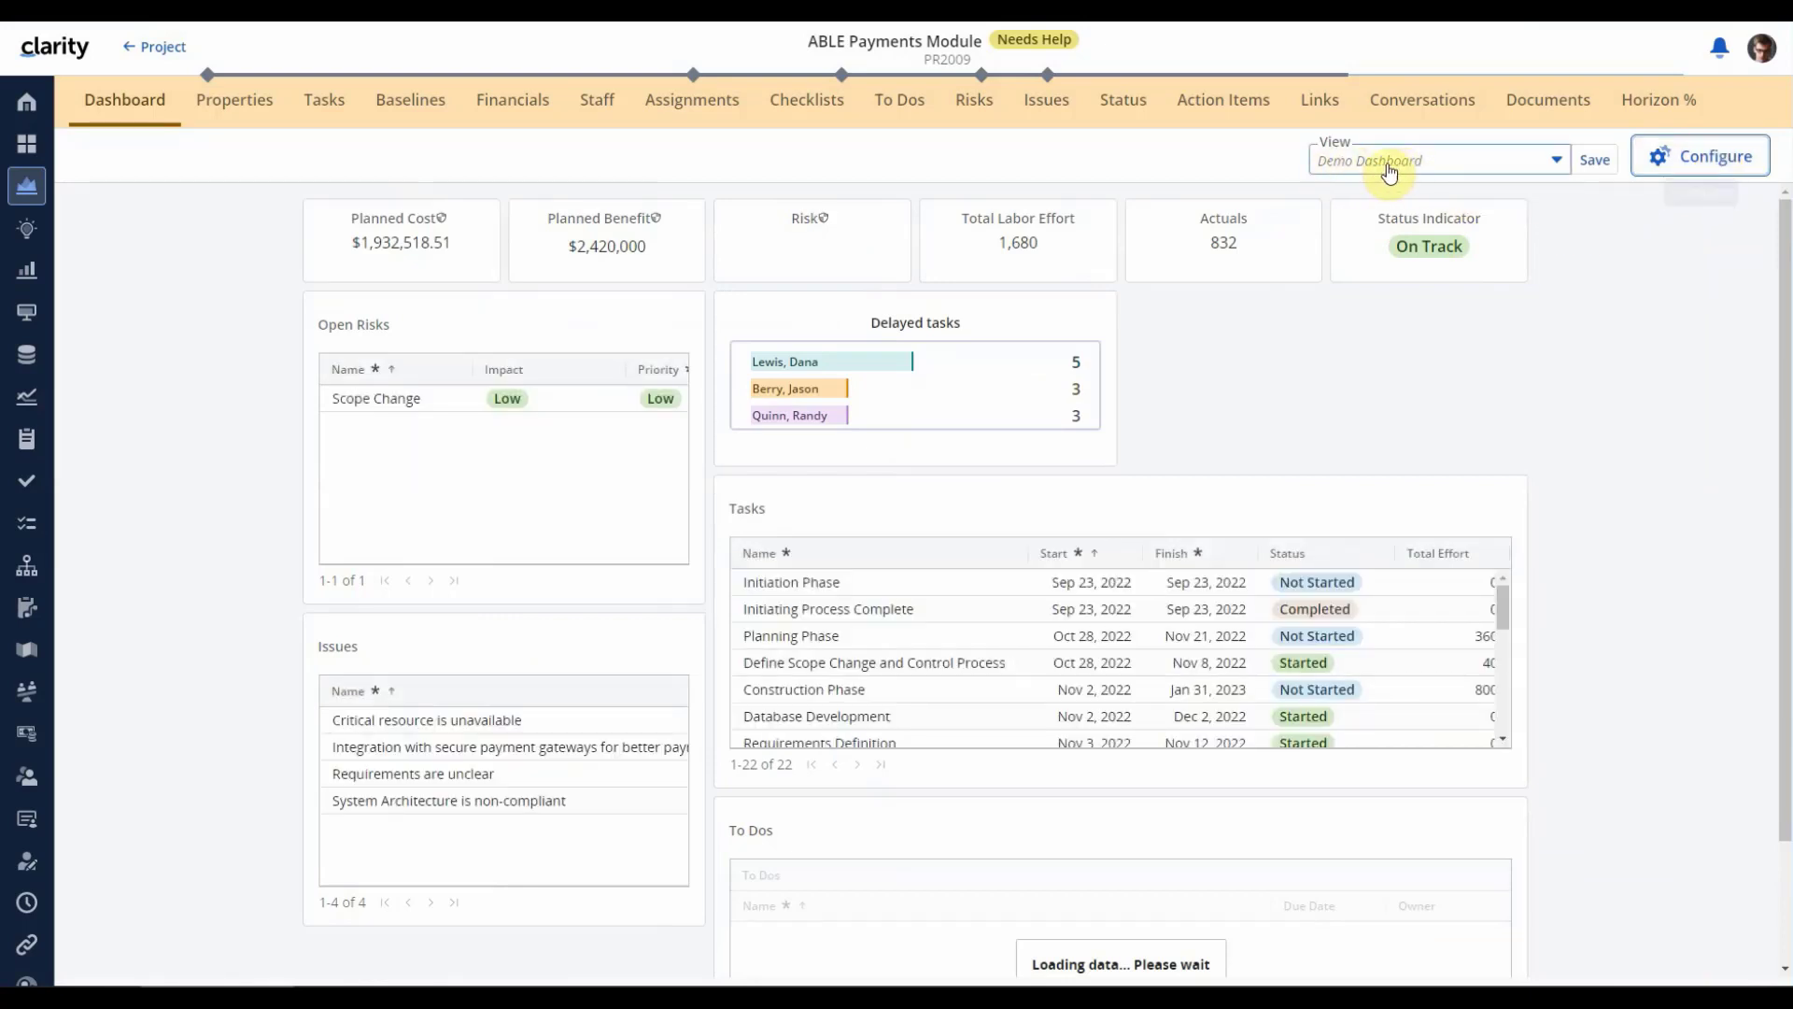
click(1610, 166)
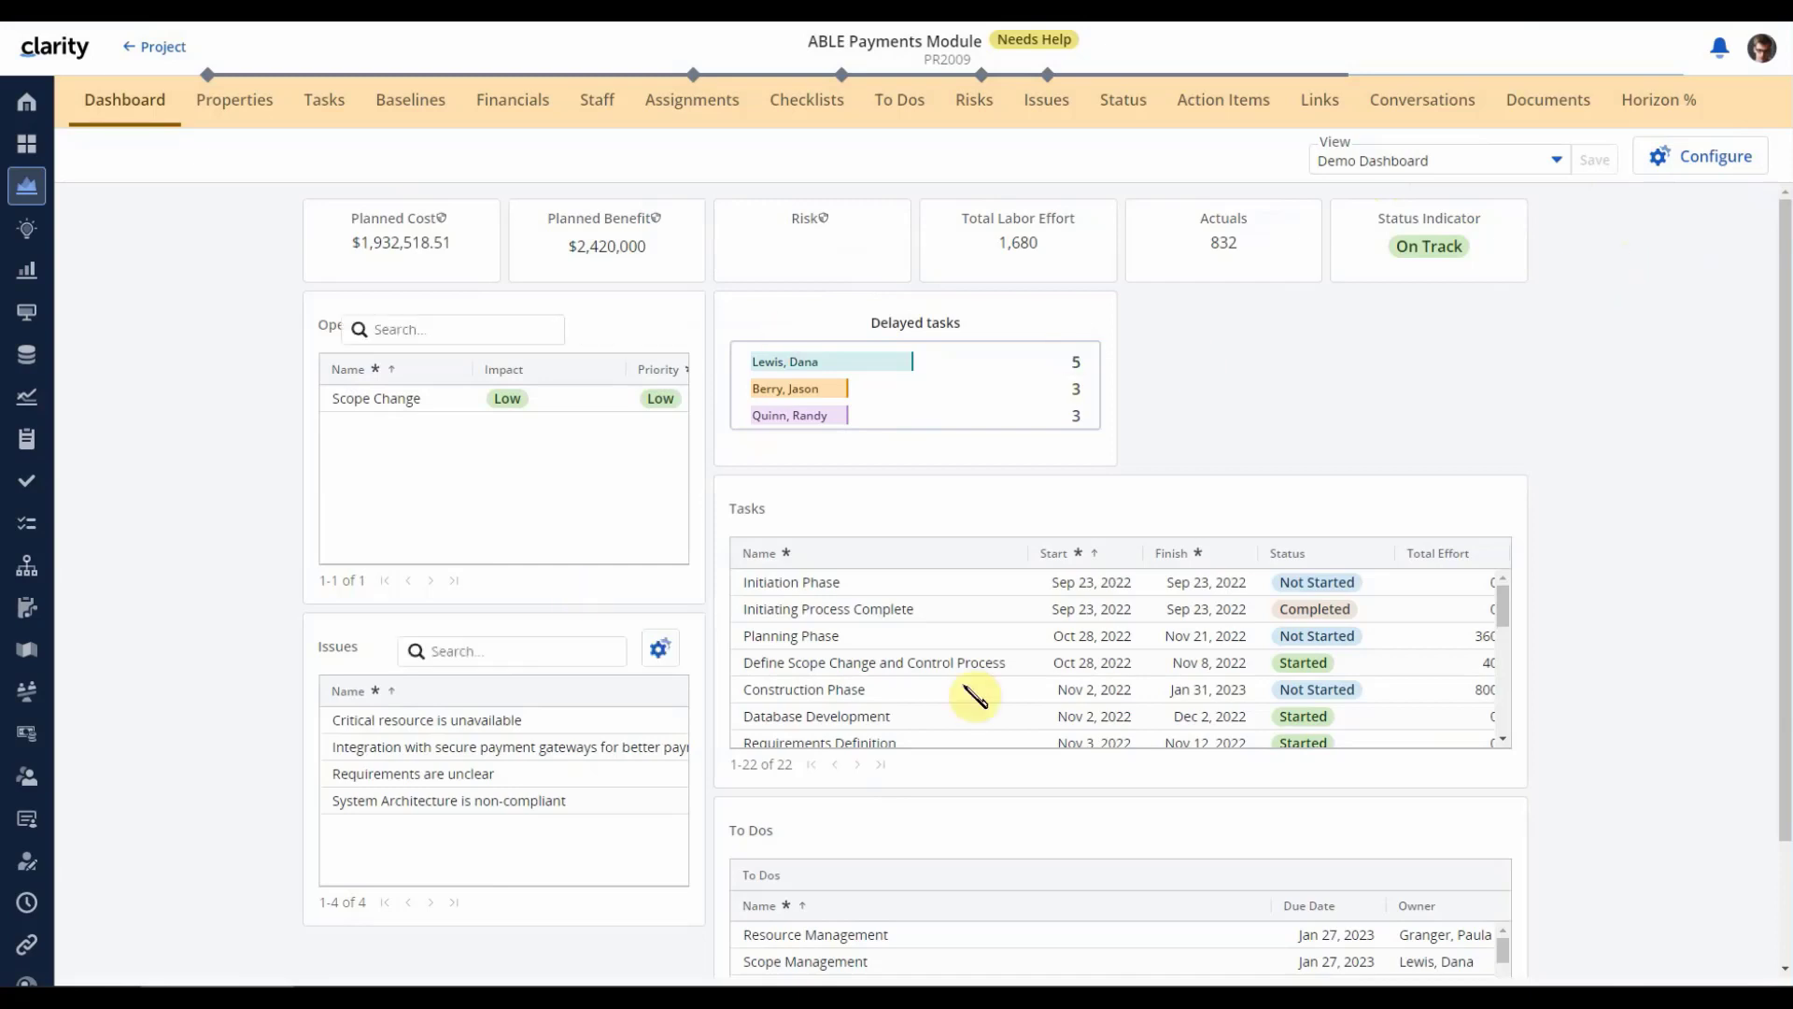
mouse_move(1025, 432)
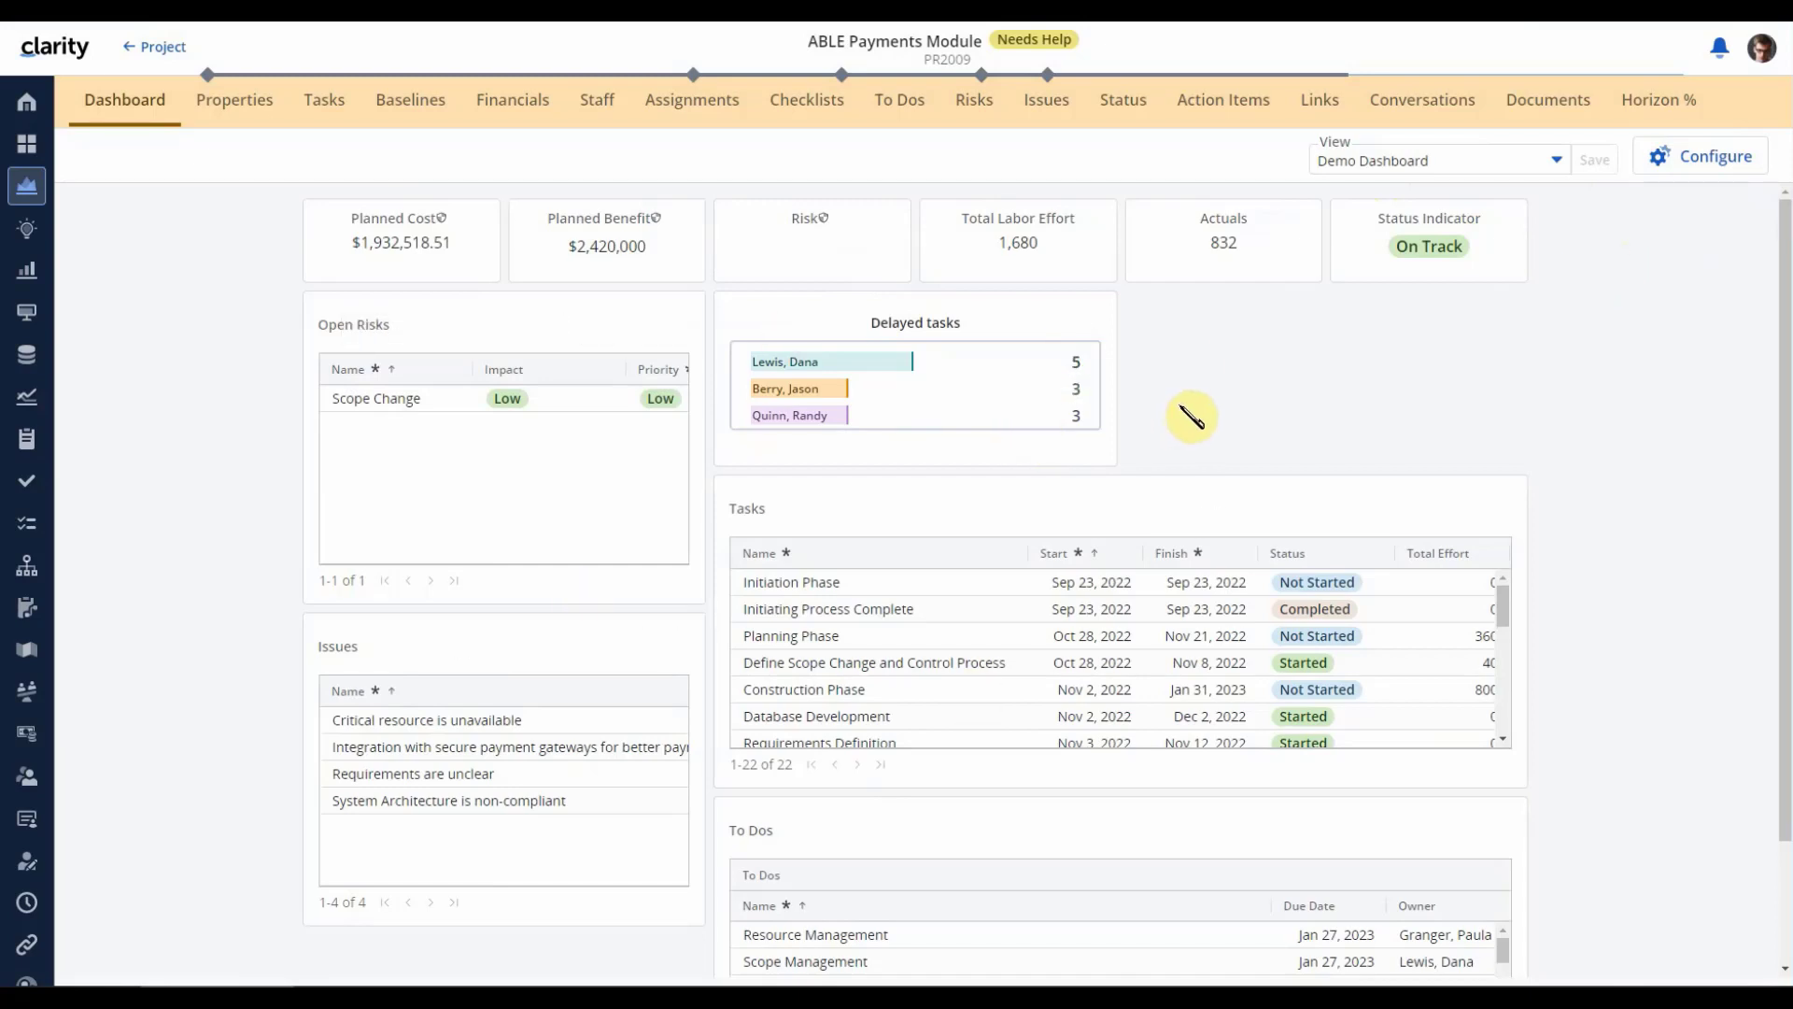
- Switch to the Graphical Dashboard view and open its canvas for configuration
click(1544, 173)
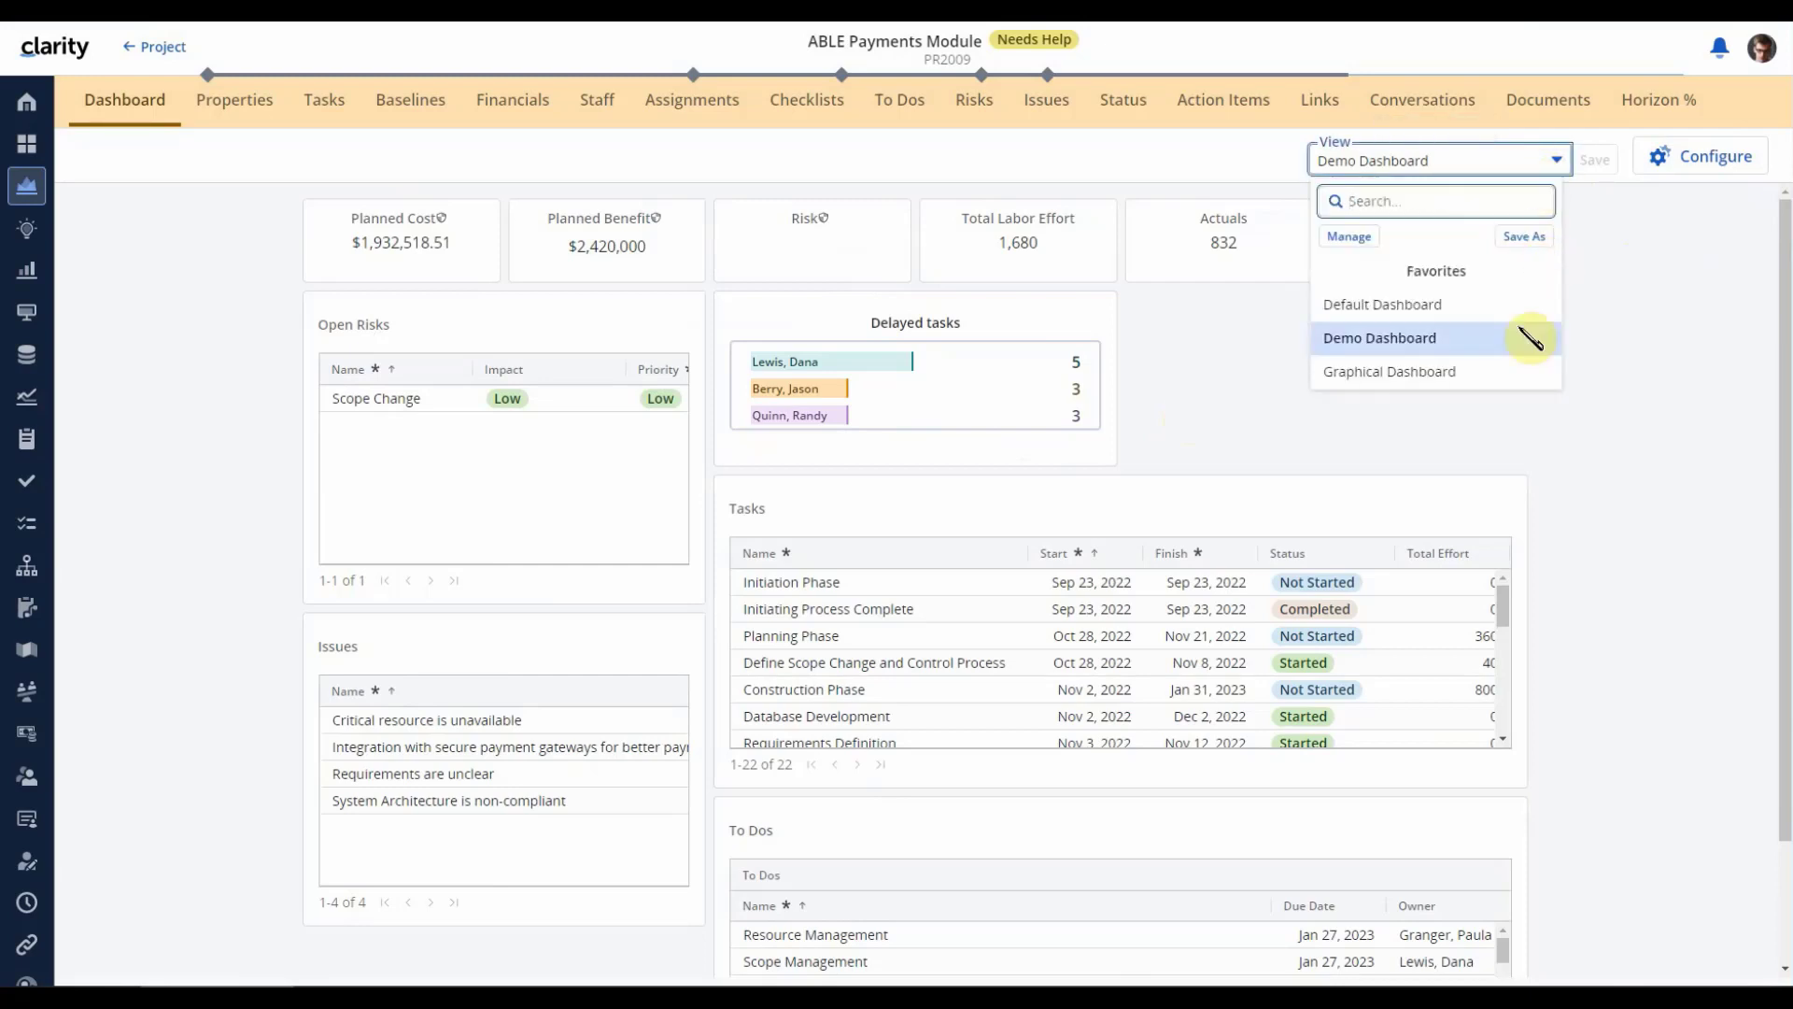
click(1450, 373)
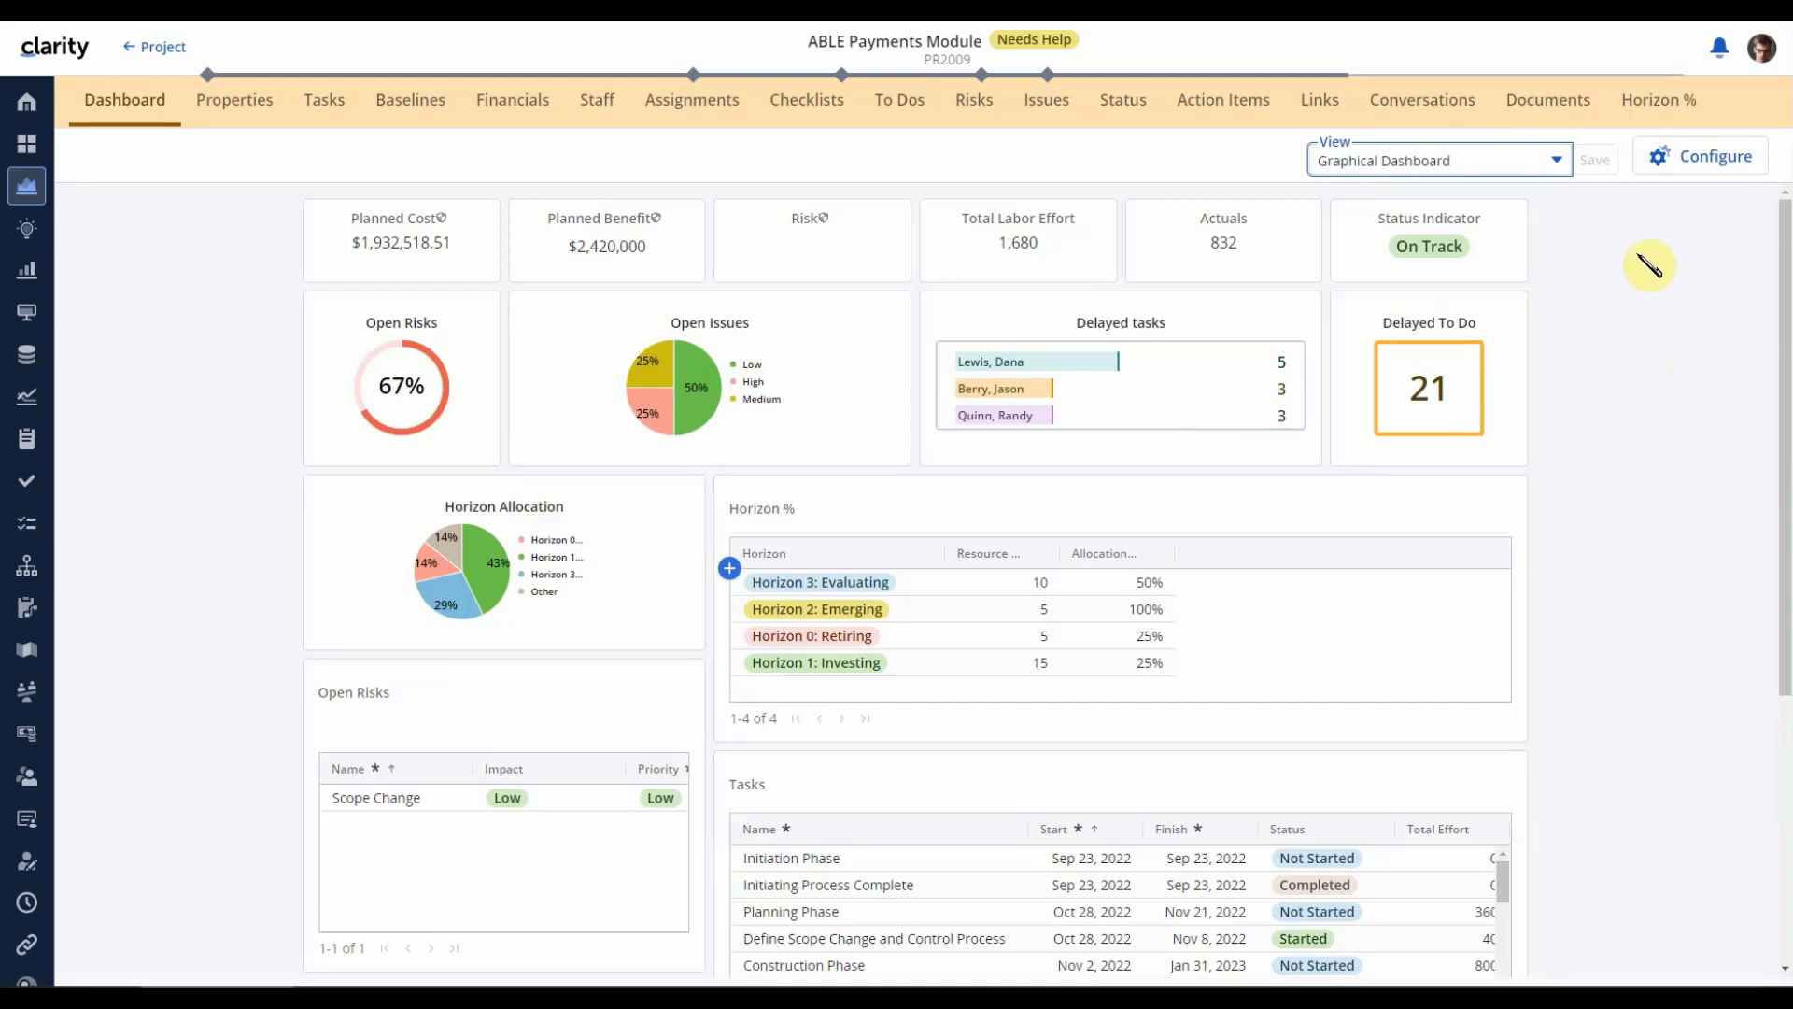
click(1685, 175)
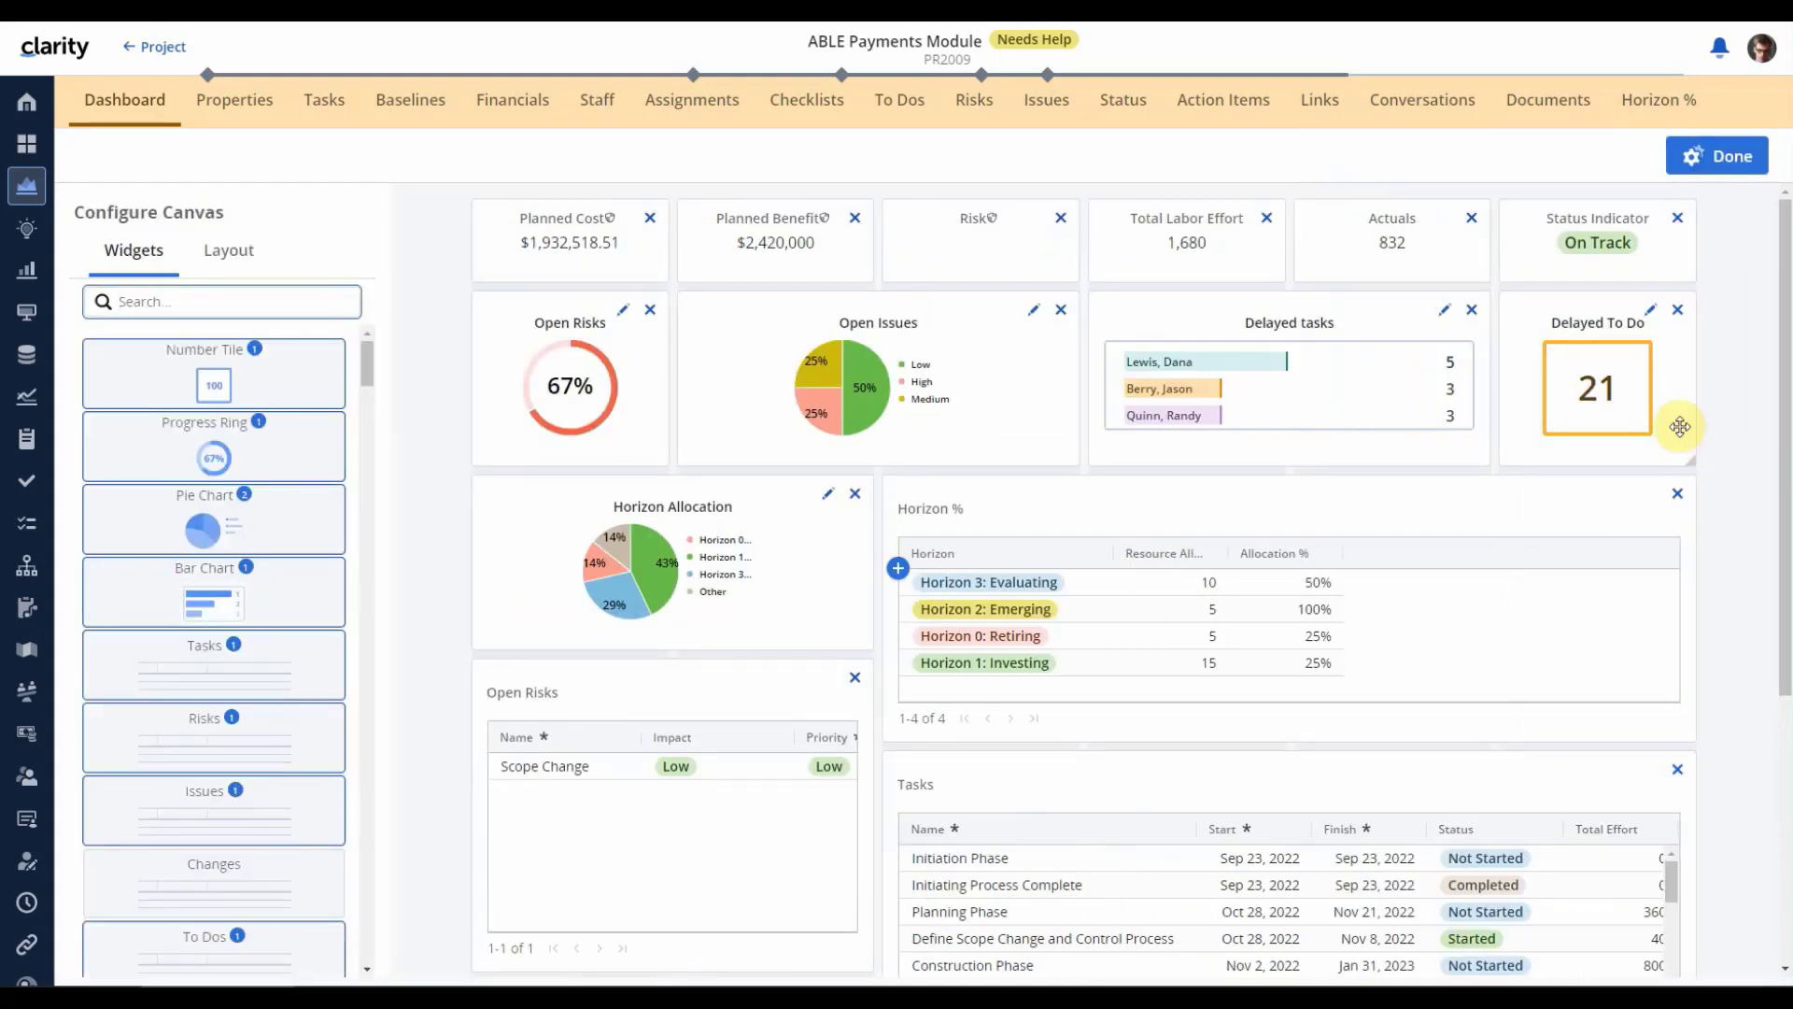
- Set the canvas layout to 8-Columns and move the Status Indicator tile and Horizon % table to the rightmost columns
click(231, 258)
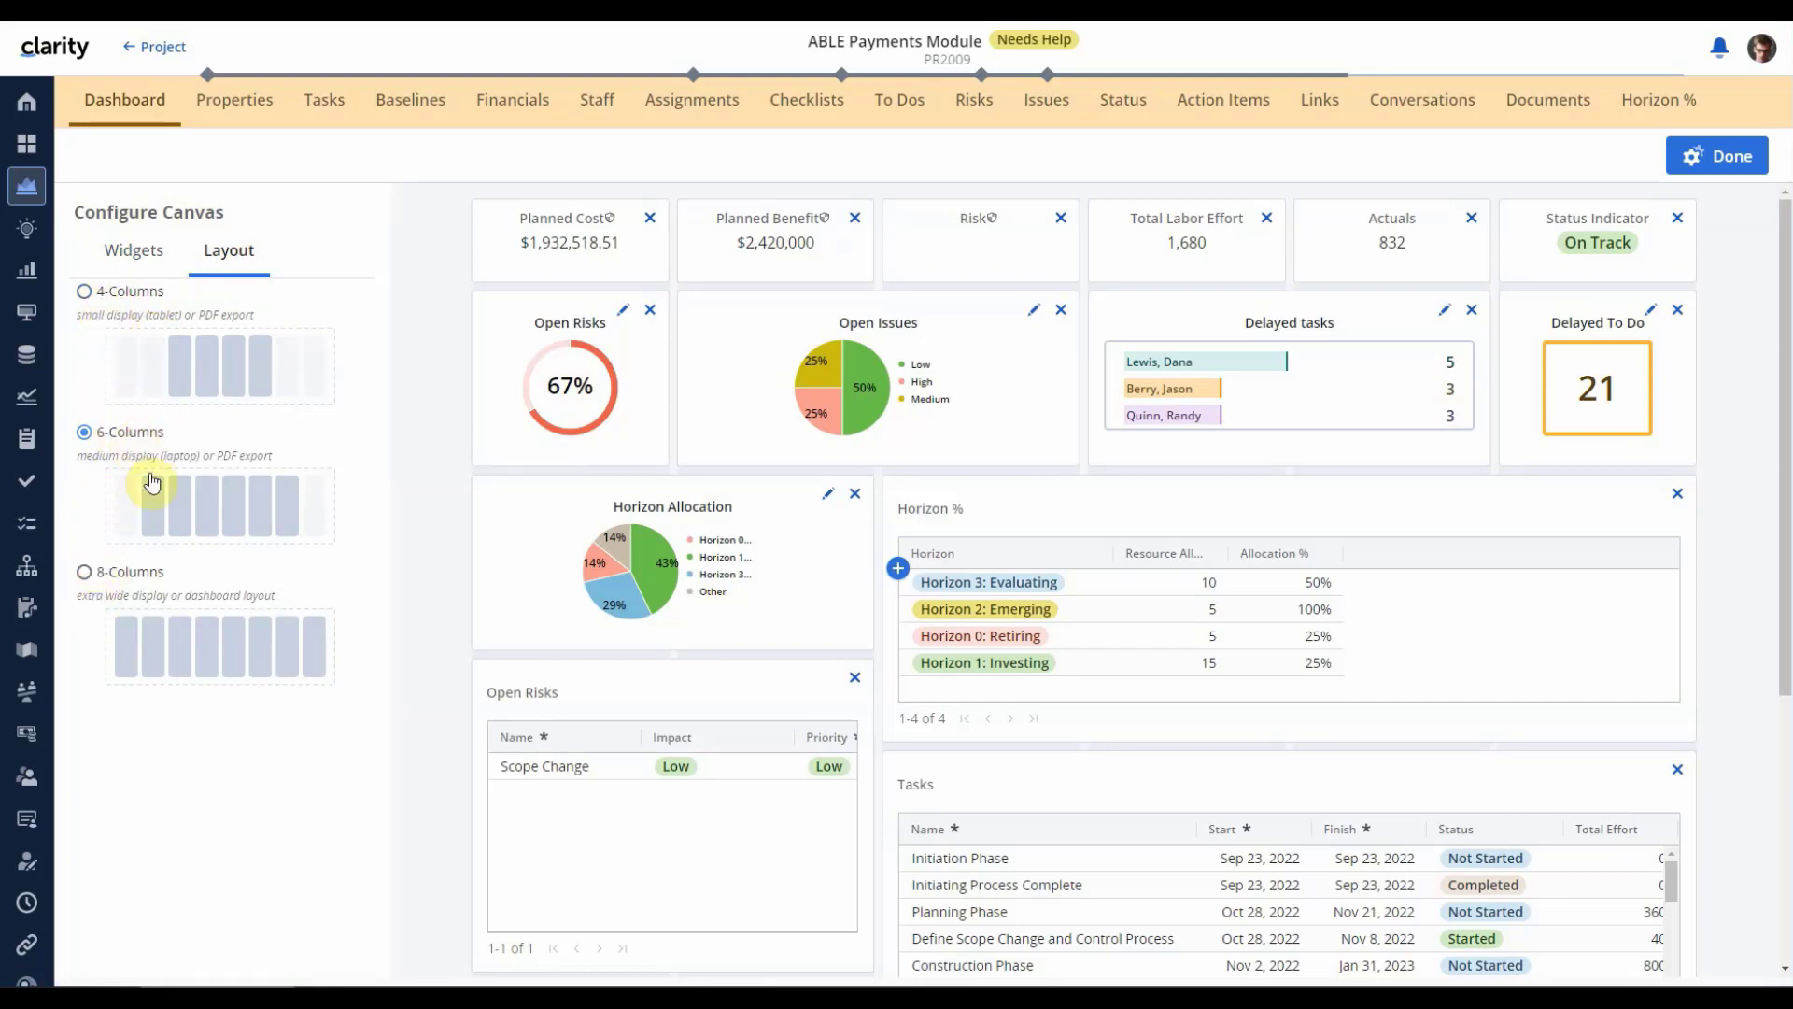
click(131, 577)
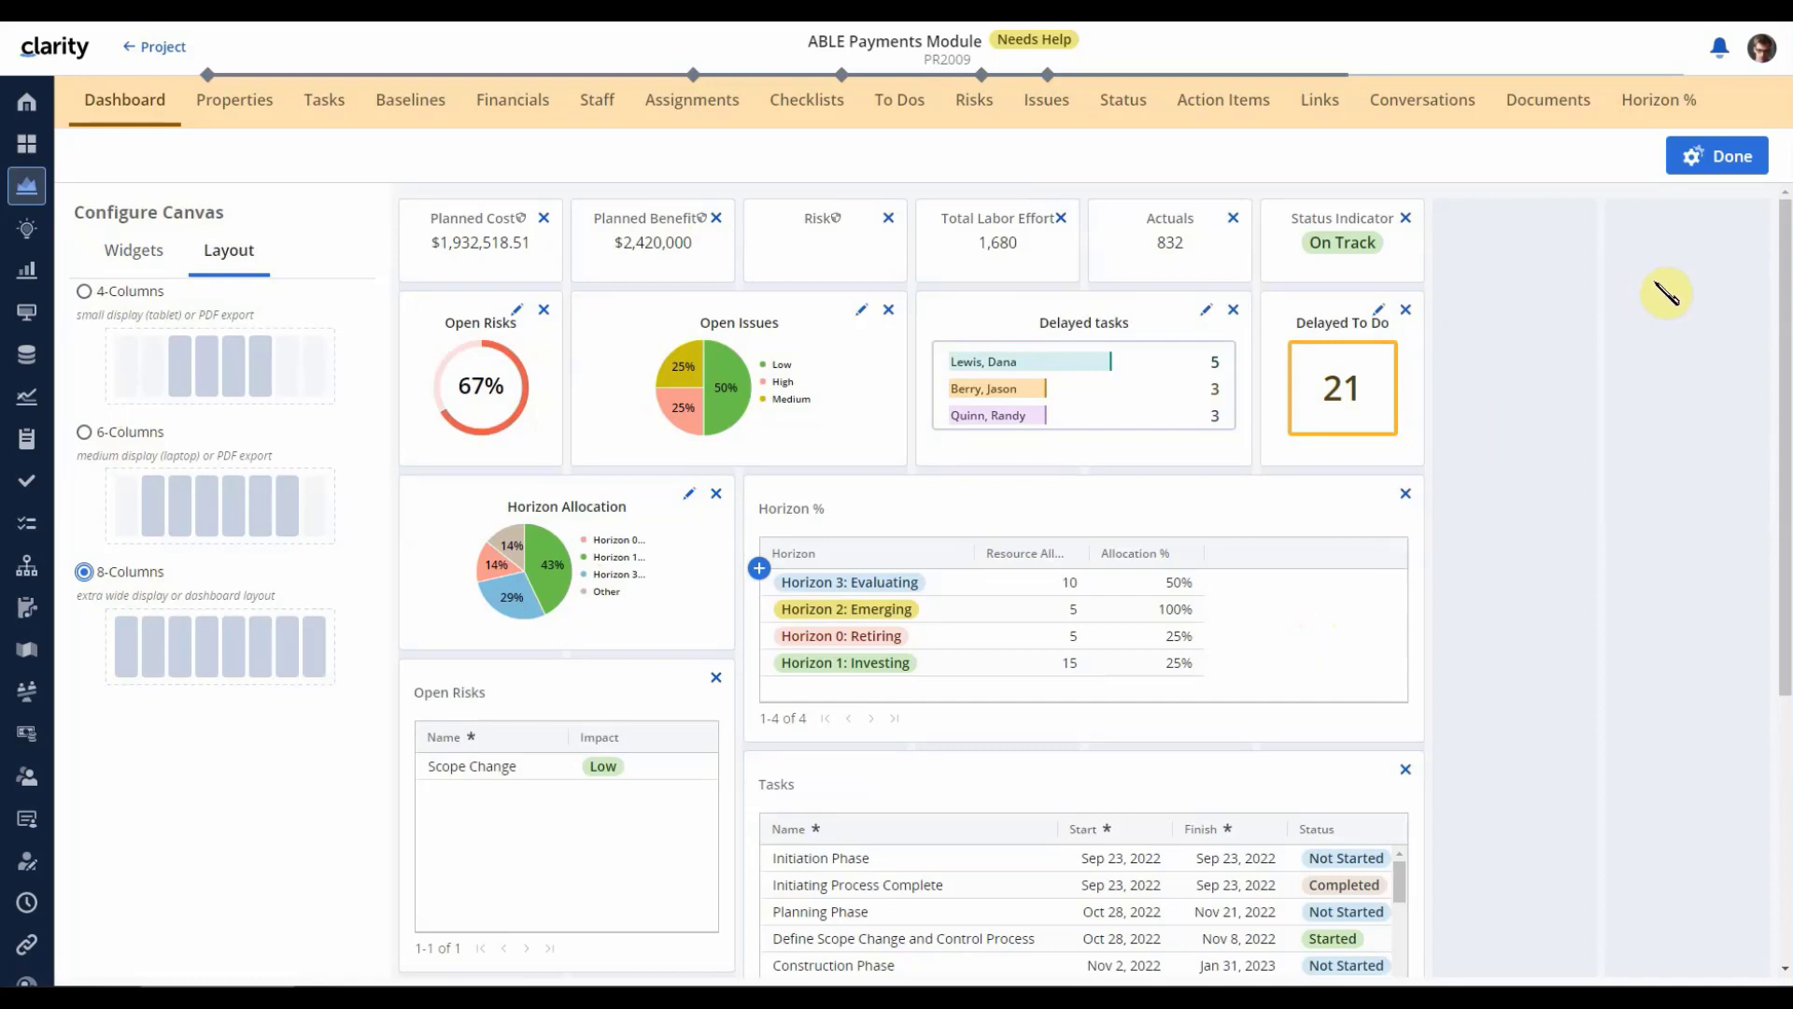
drag(1310, 227, 1686, 233)
drag(1248, 496, 1598, 489)
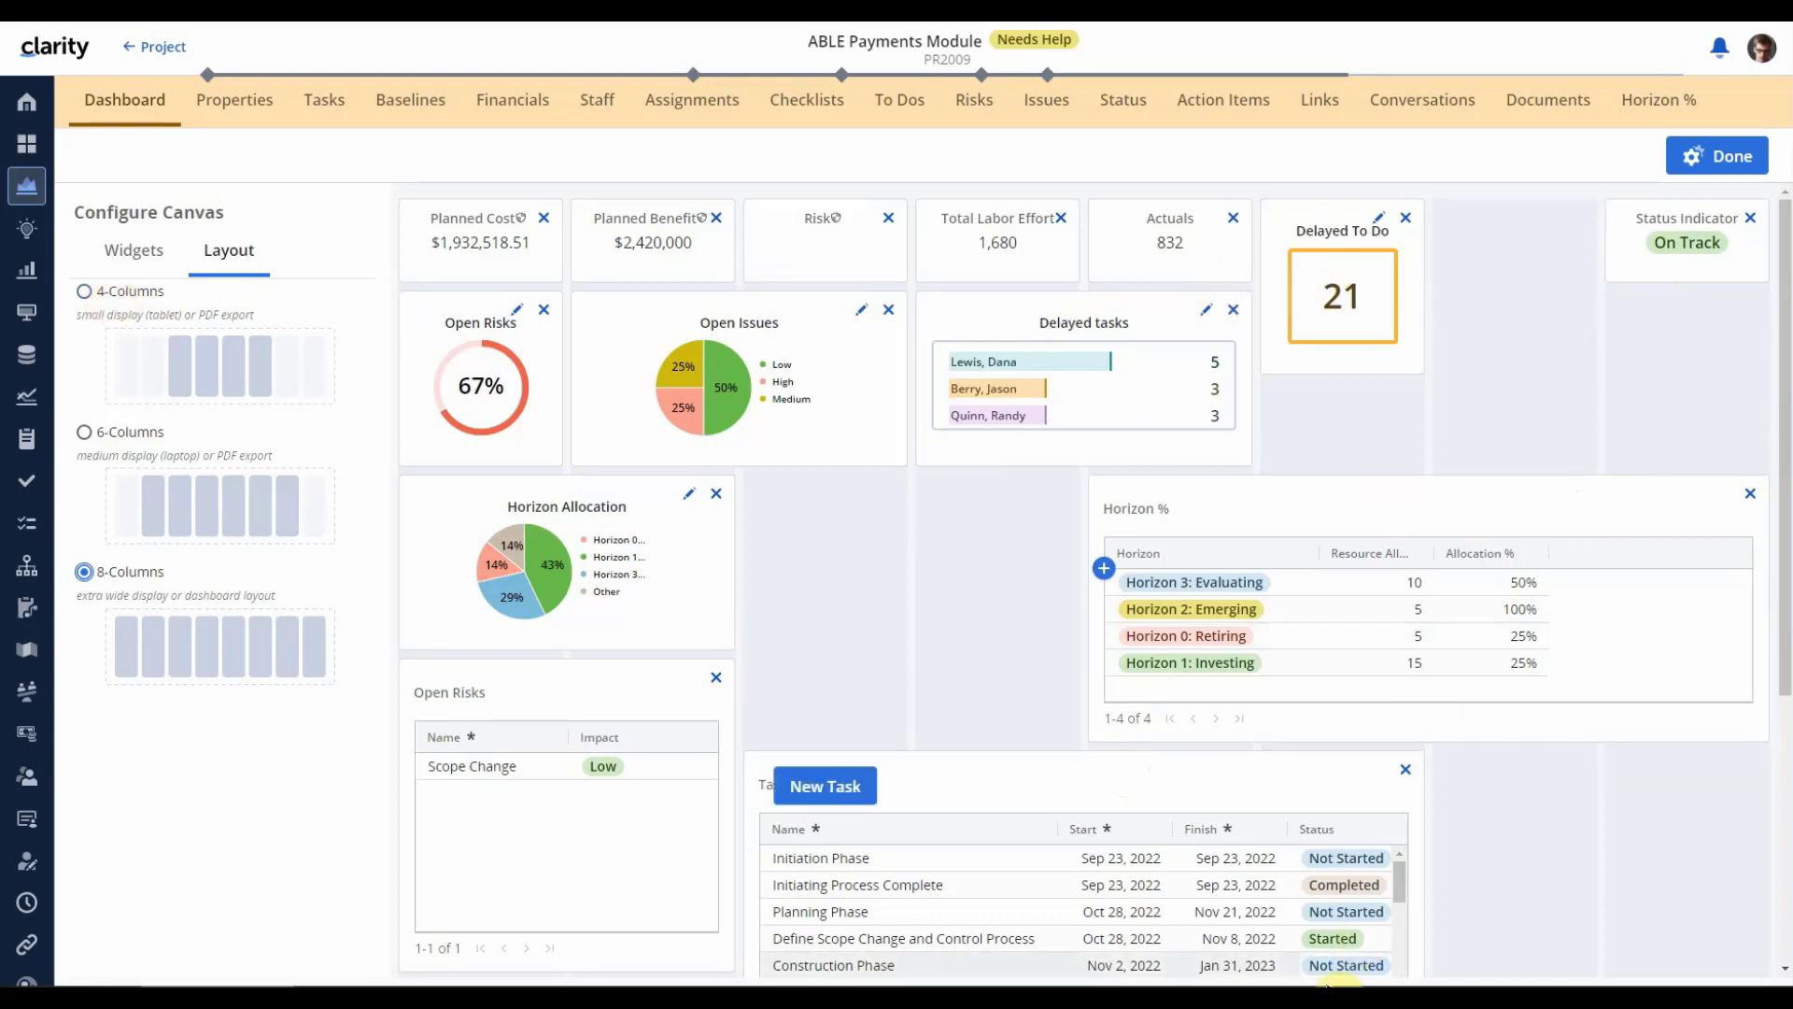
- Try the 4-Columns canvas layout and restore the saved Graphical Dashboard view without saving the layout changes
click(103, 297)
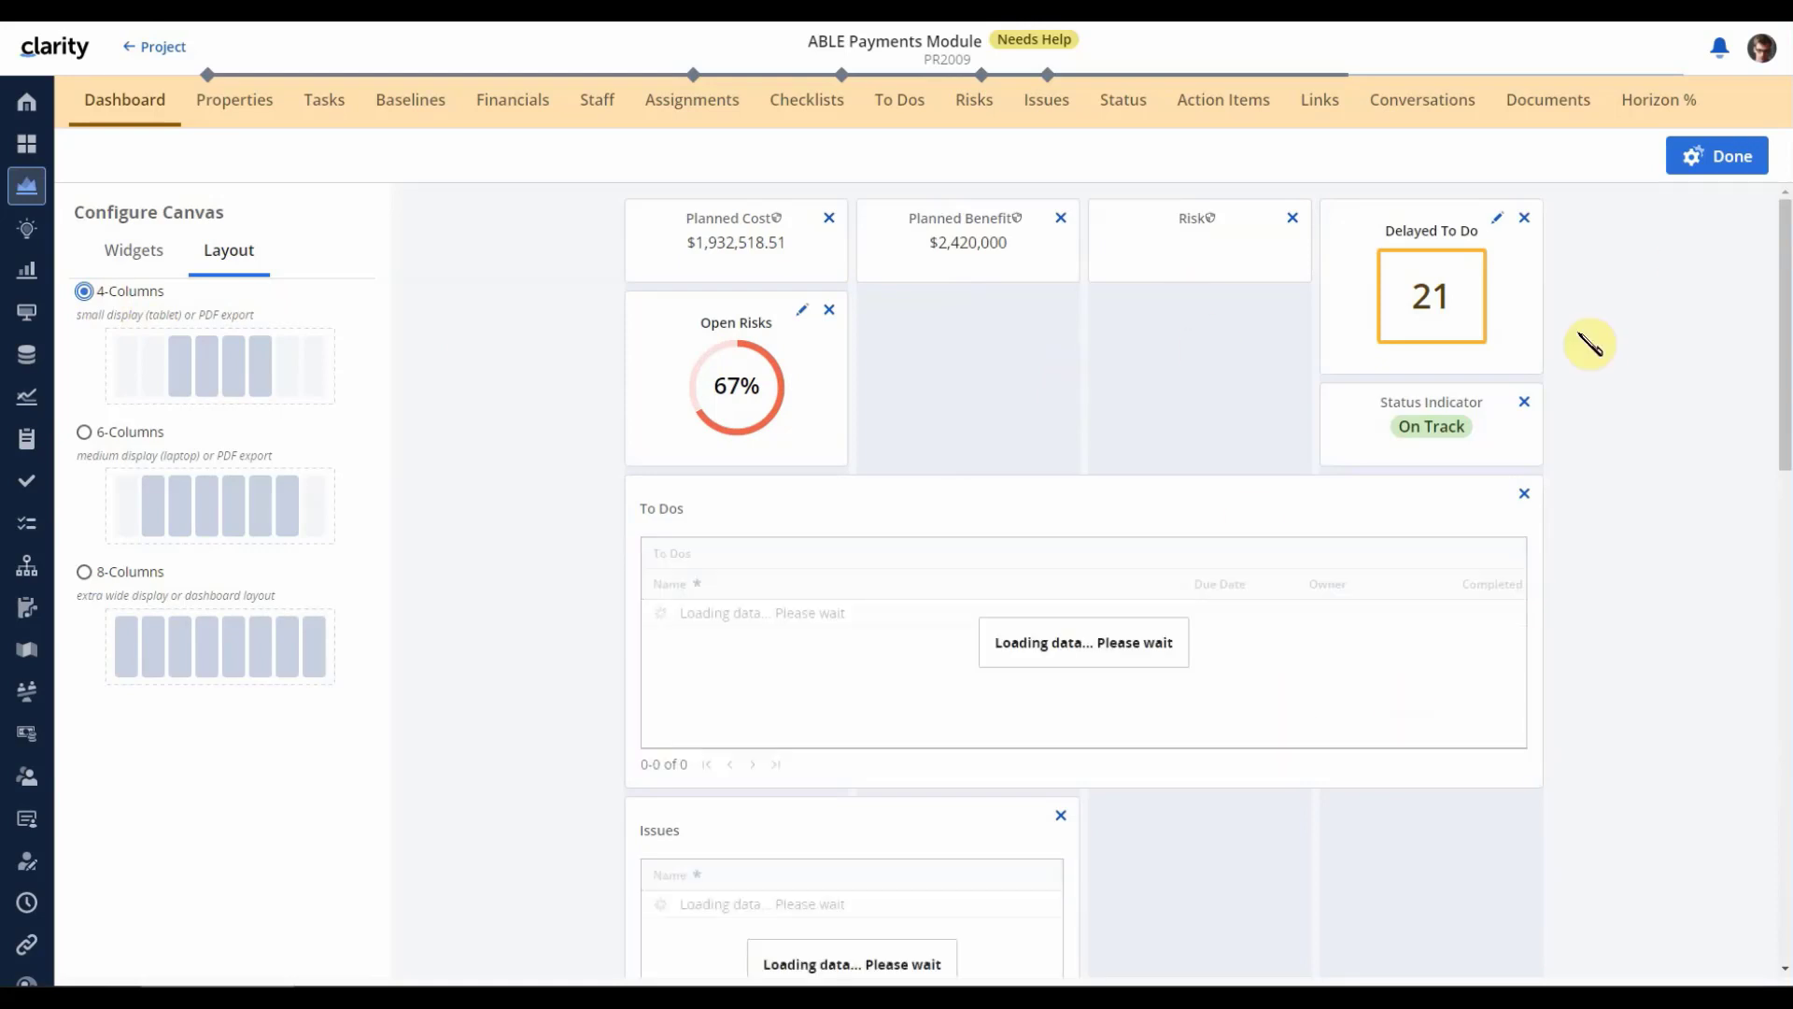
scroll(1786, 378, down, 1)
drag(1790, 374, 1790, 822)
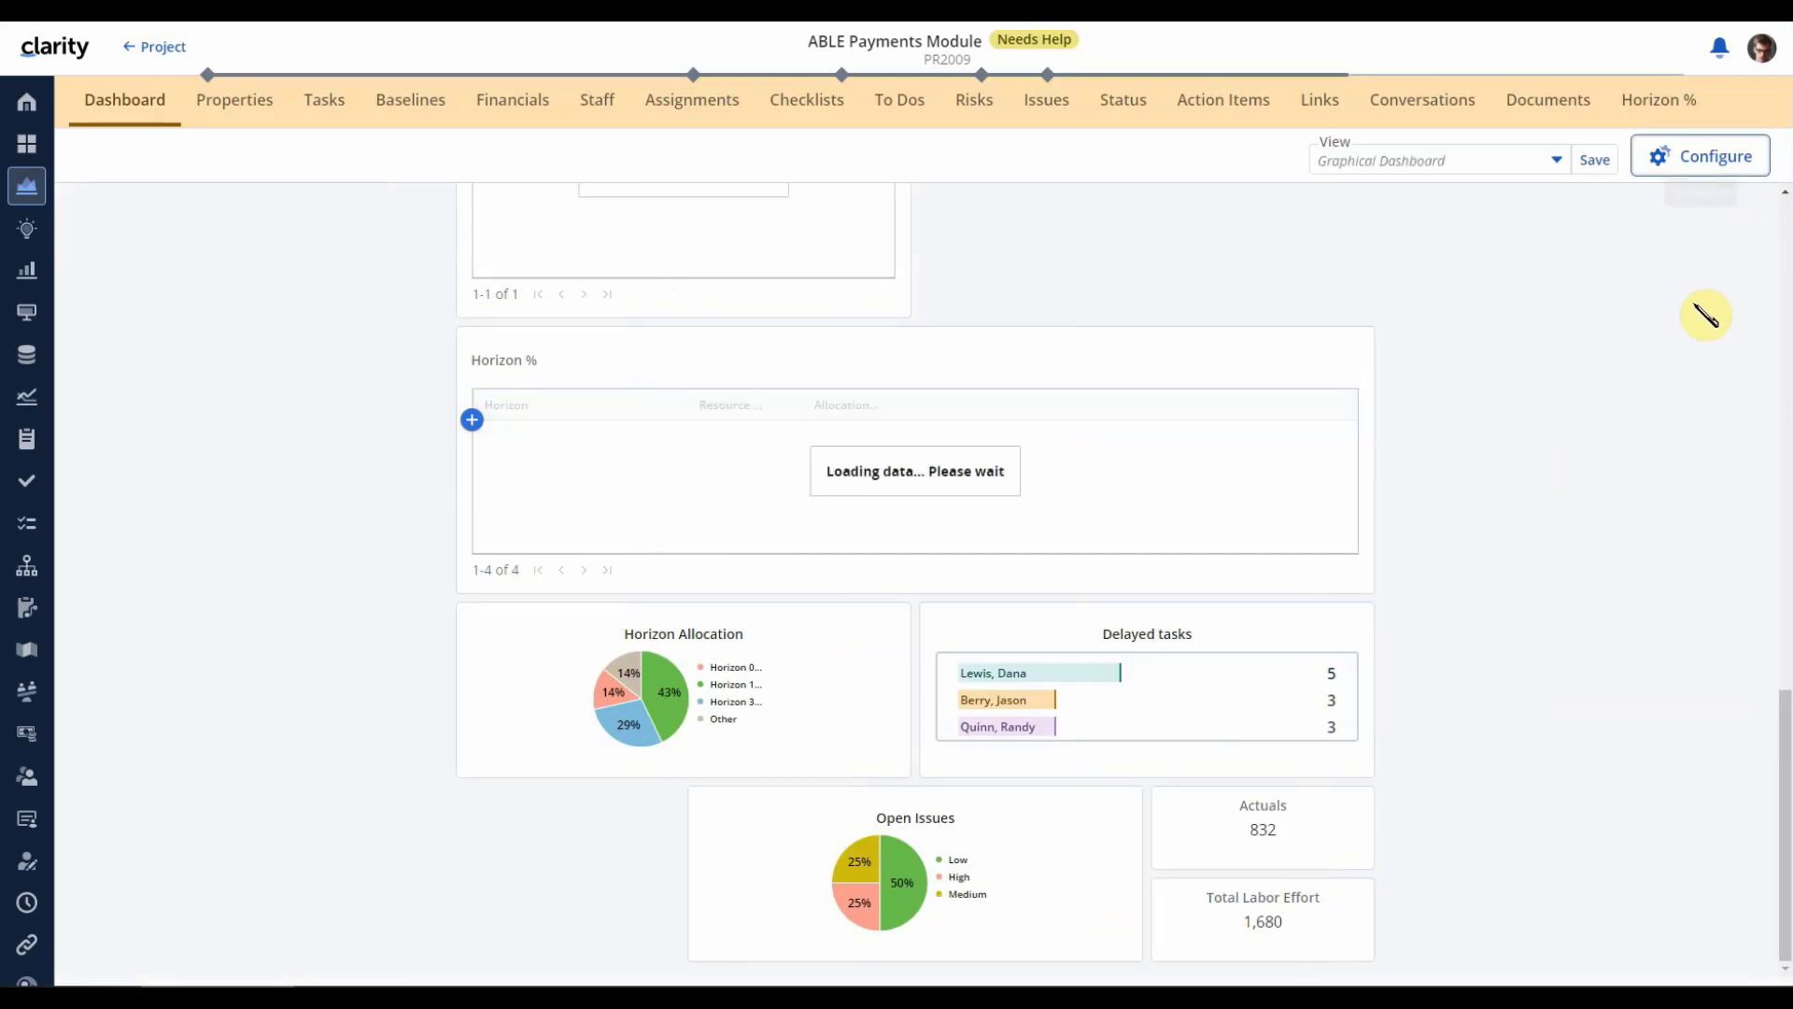
click(1557, 162)
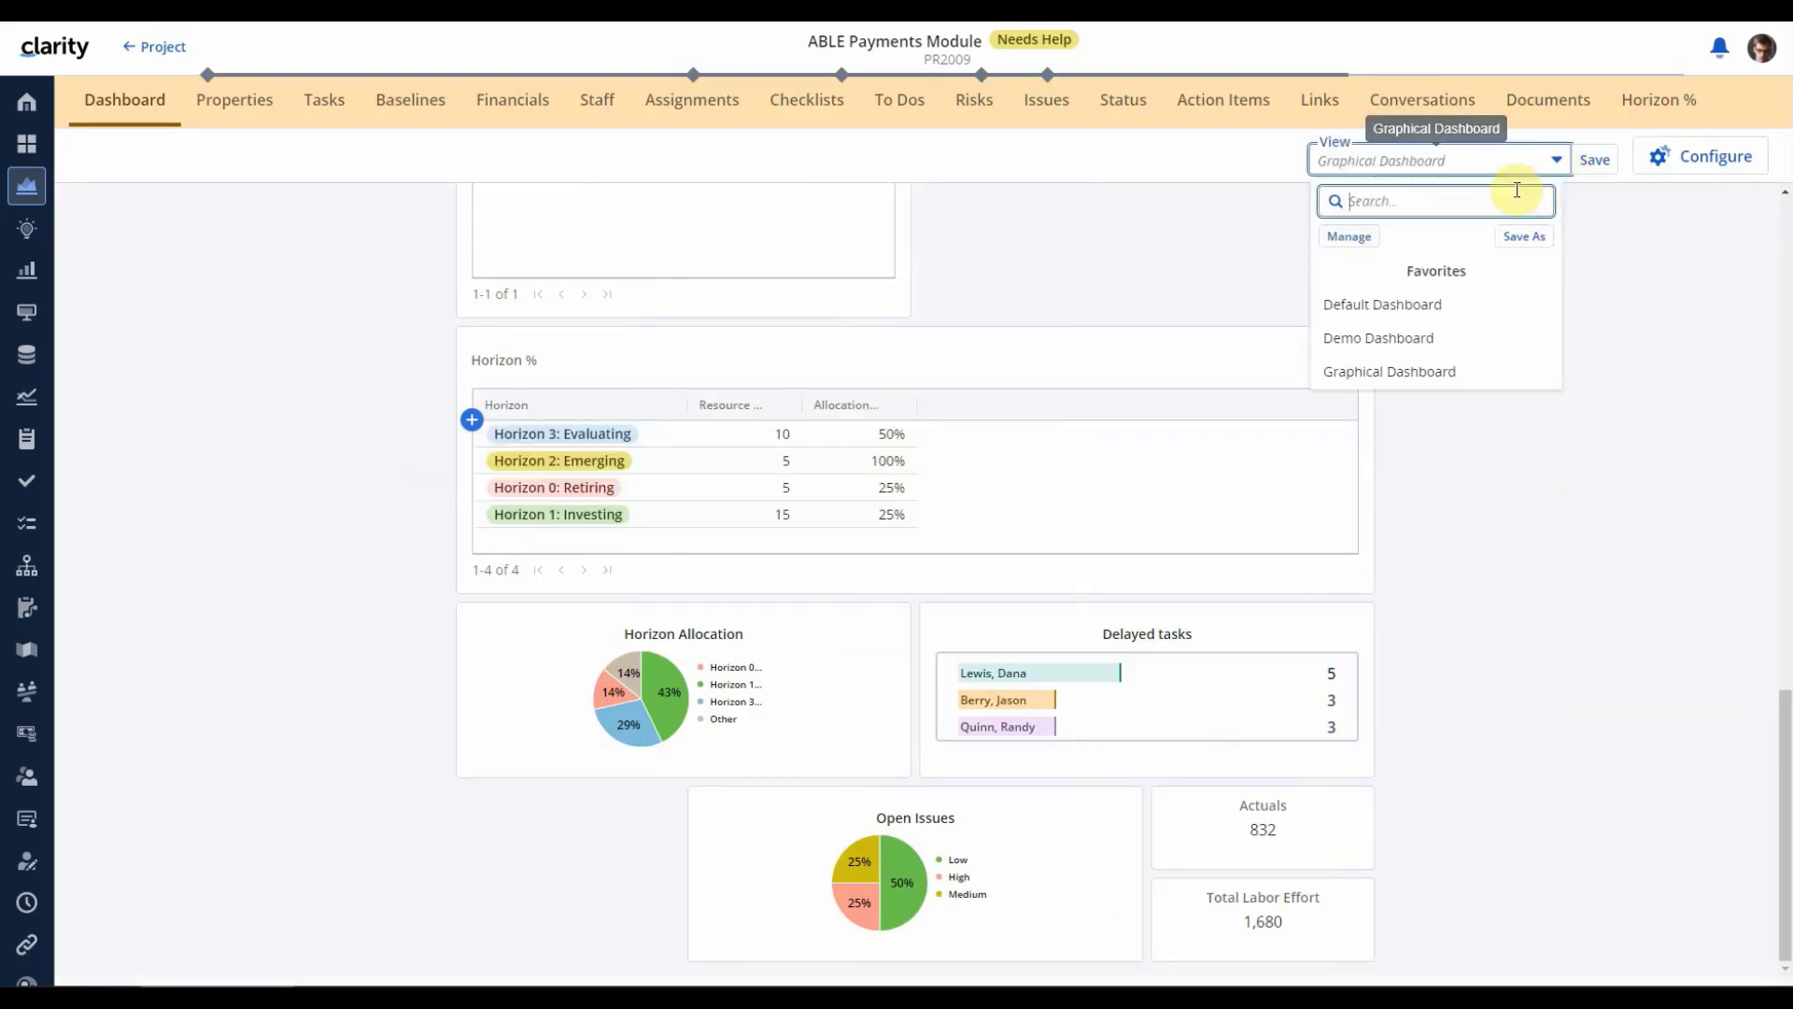
click(1404, 375)
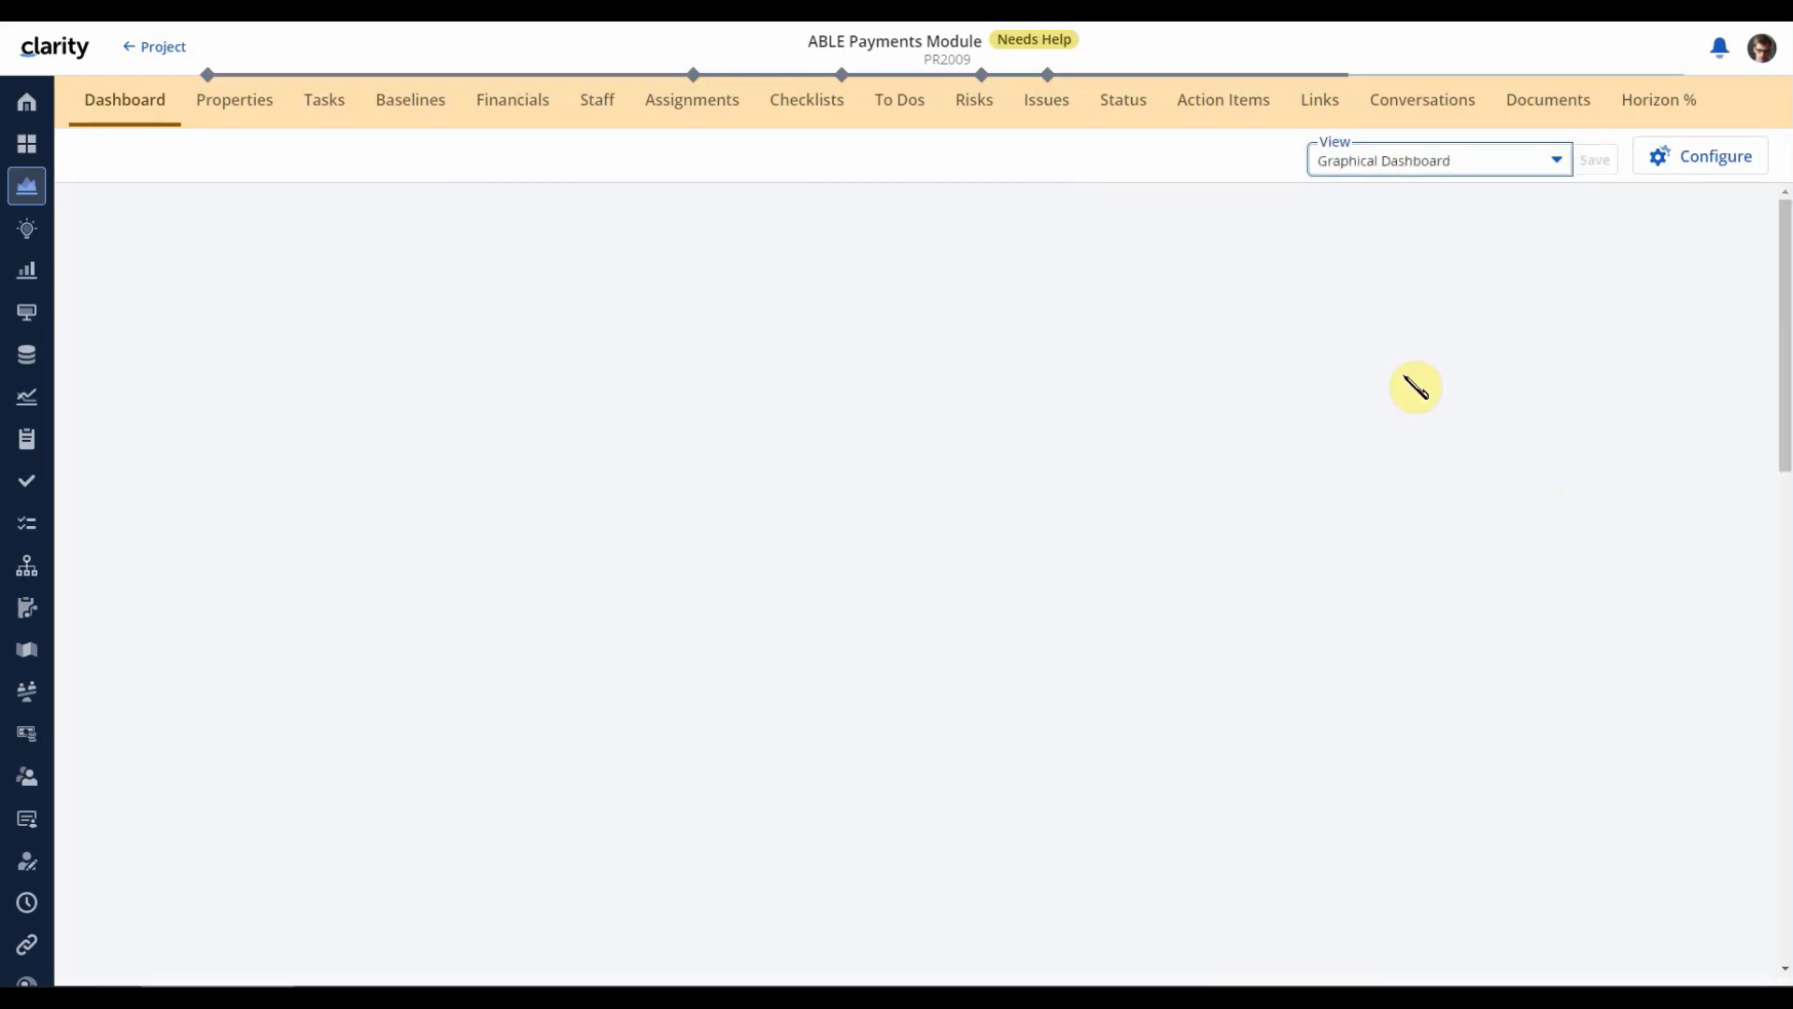